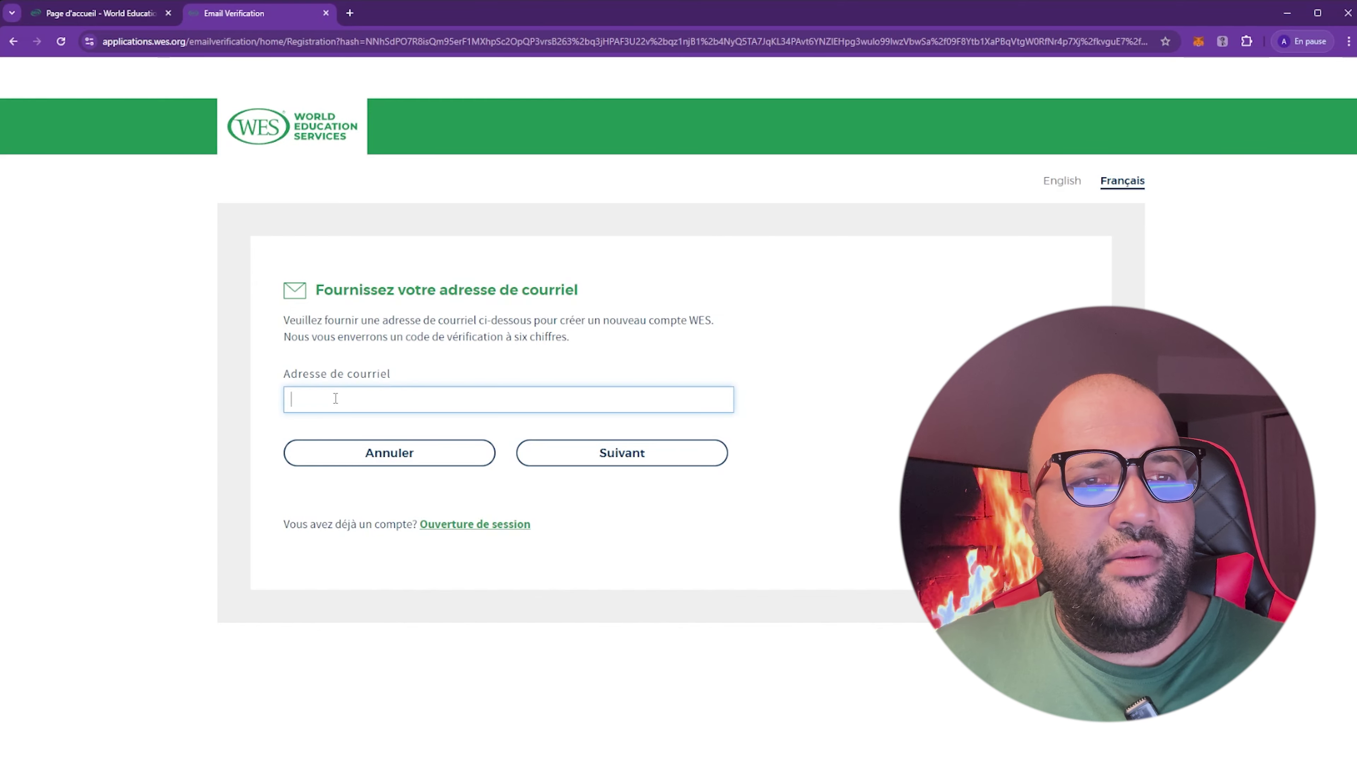
# Step: Paste the email address for the new WES account into the email field
pyautogui.hotkey('ctrl', 'v')
# Step: Submit the email, enter the emailed six-character verification code, and continue to account creation
pyautogui.click(609, 453)
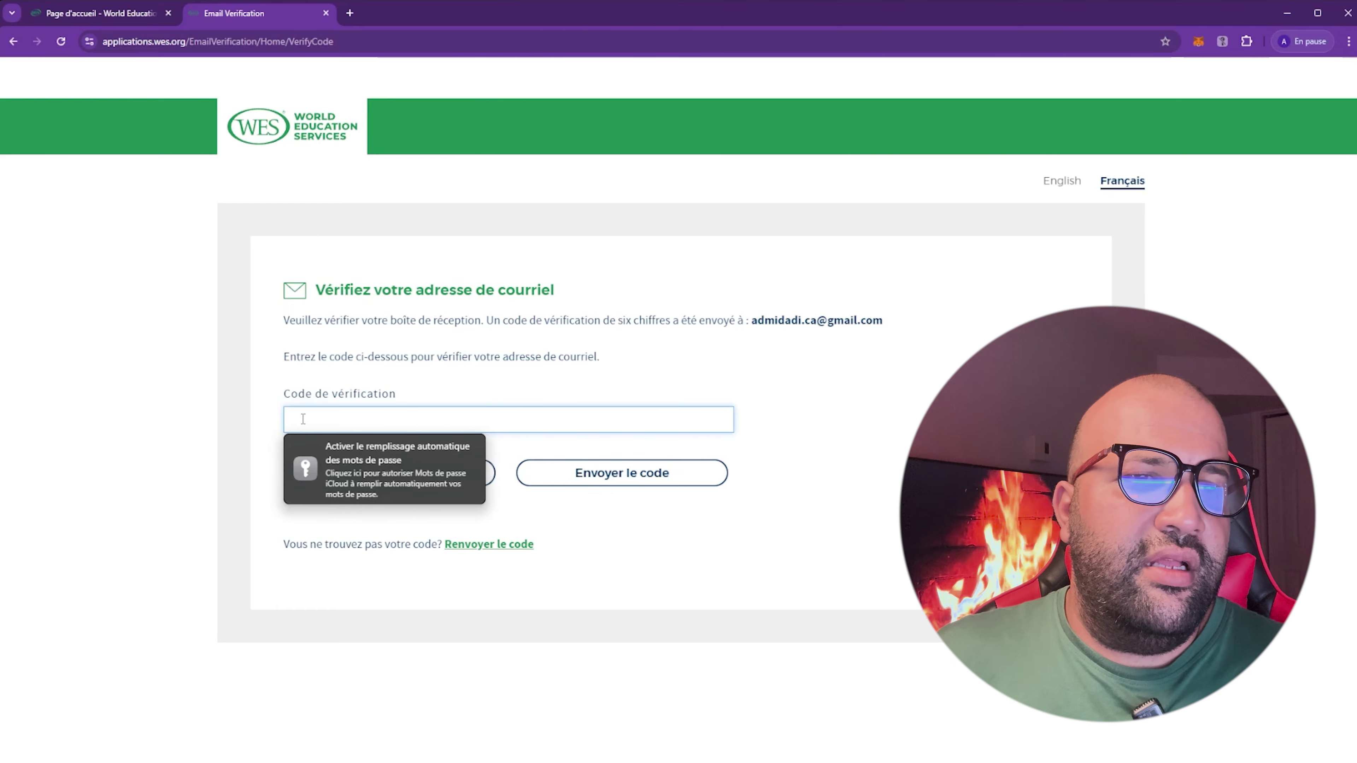
pyautogui.click(199, 402)
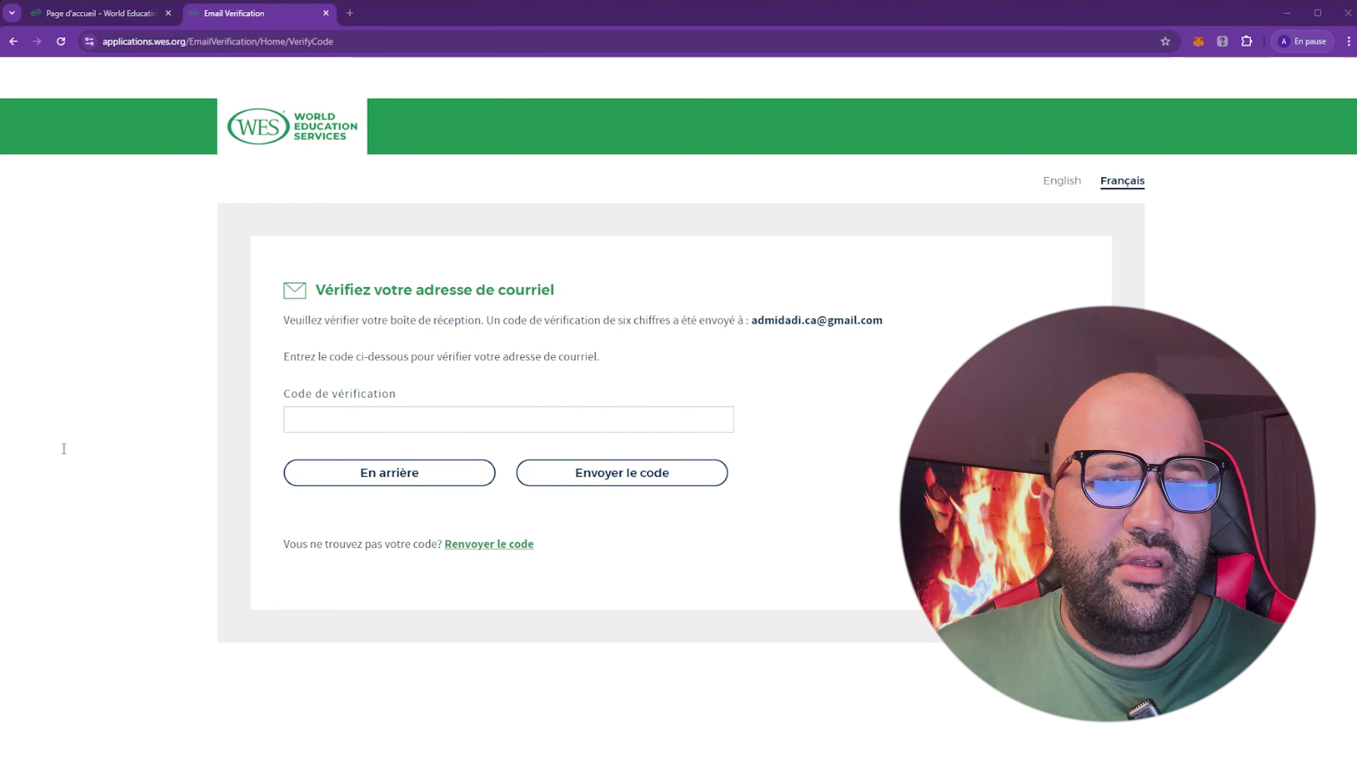
pyautogui.click(496, 423)
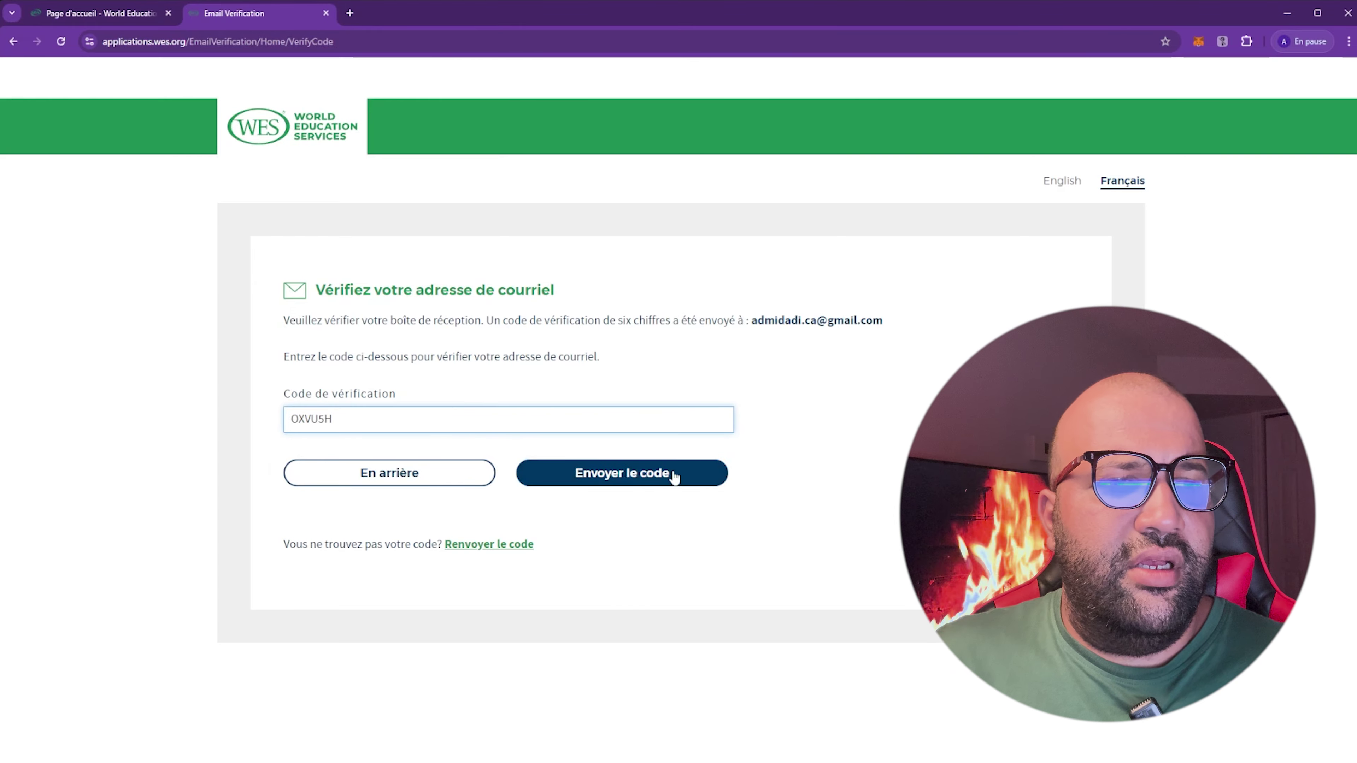
pyautogui.click(629, 480)
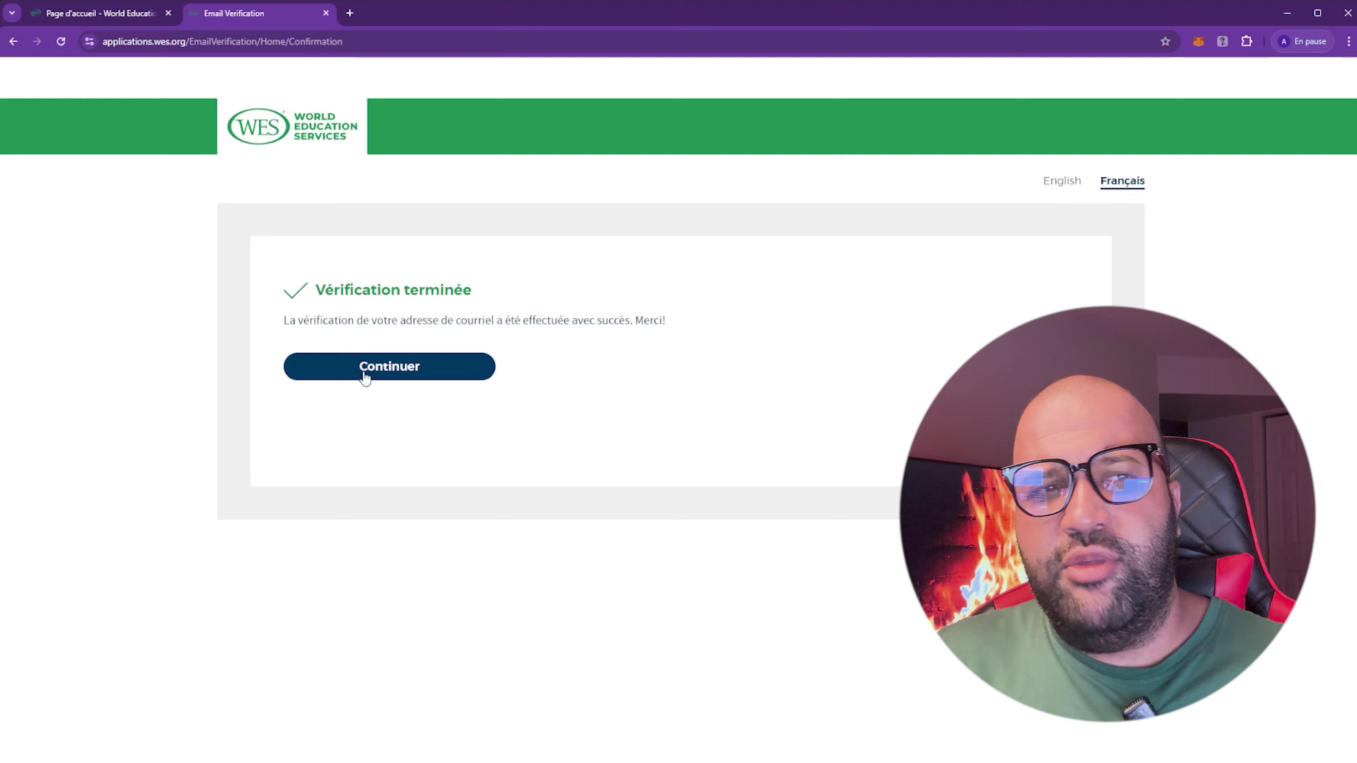
pyautogui.click(389, 369)
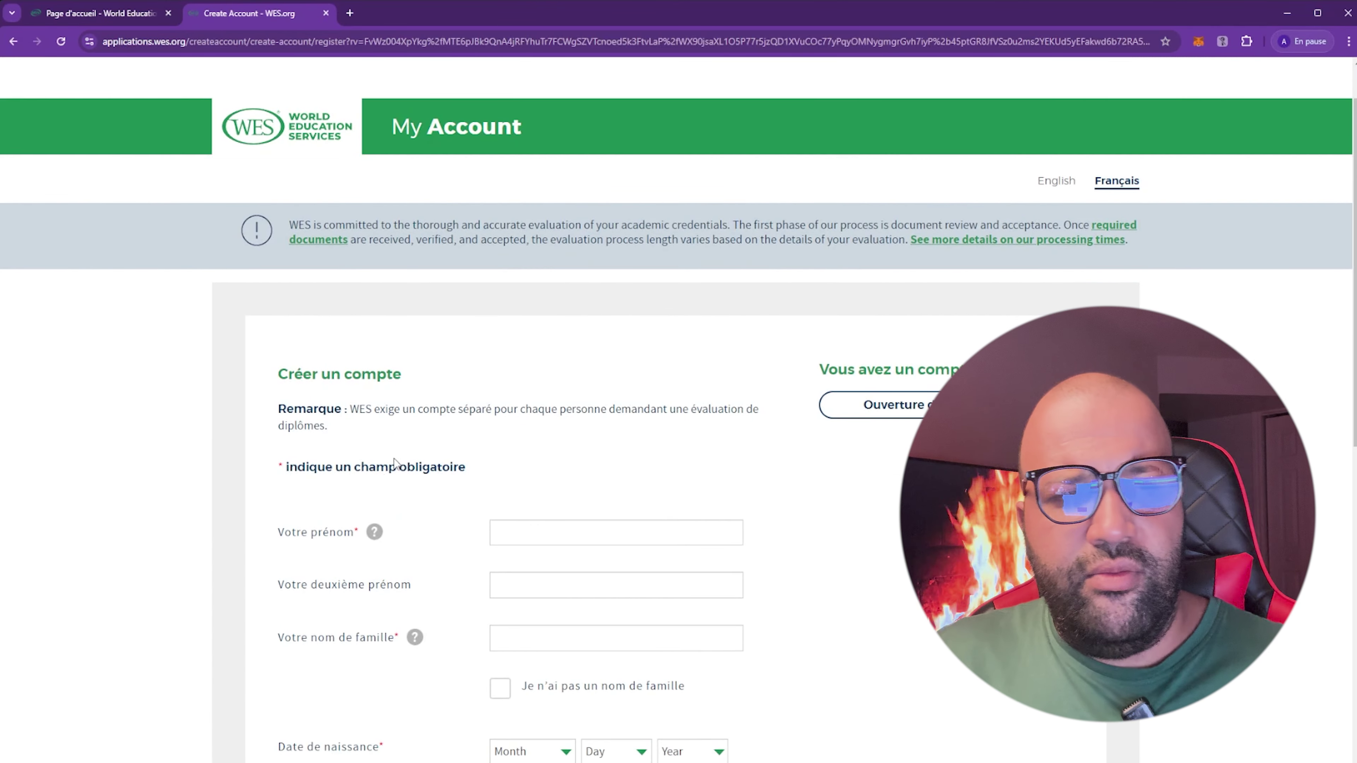
# Step: Enter the applicant's first name and surname, leaving the middle name blank
pyautogui.click(517, 407)
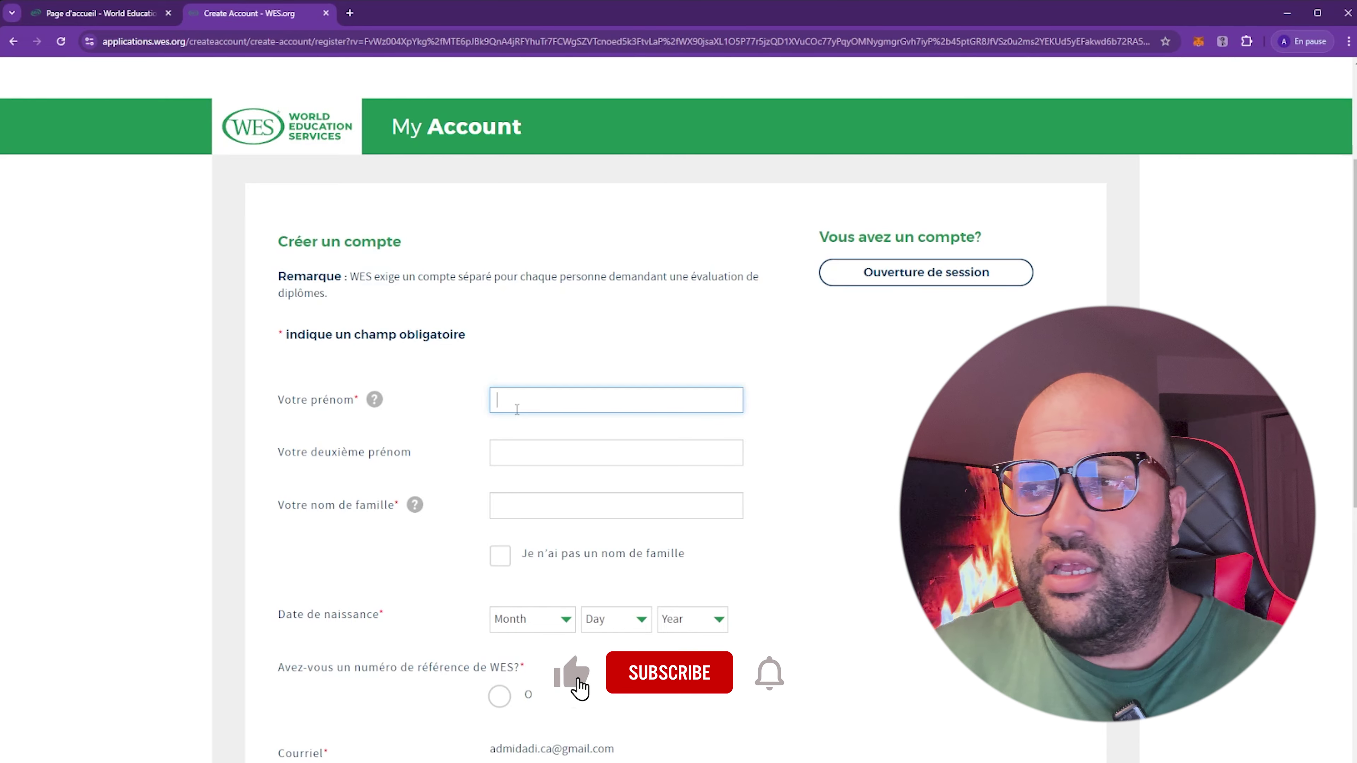
pyautogui.write('Adam')
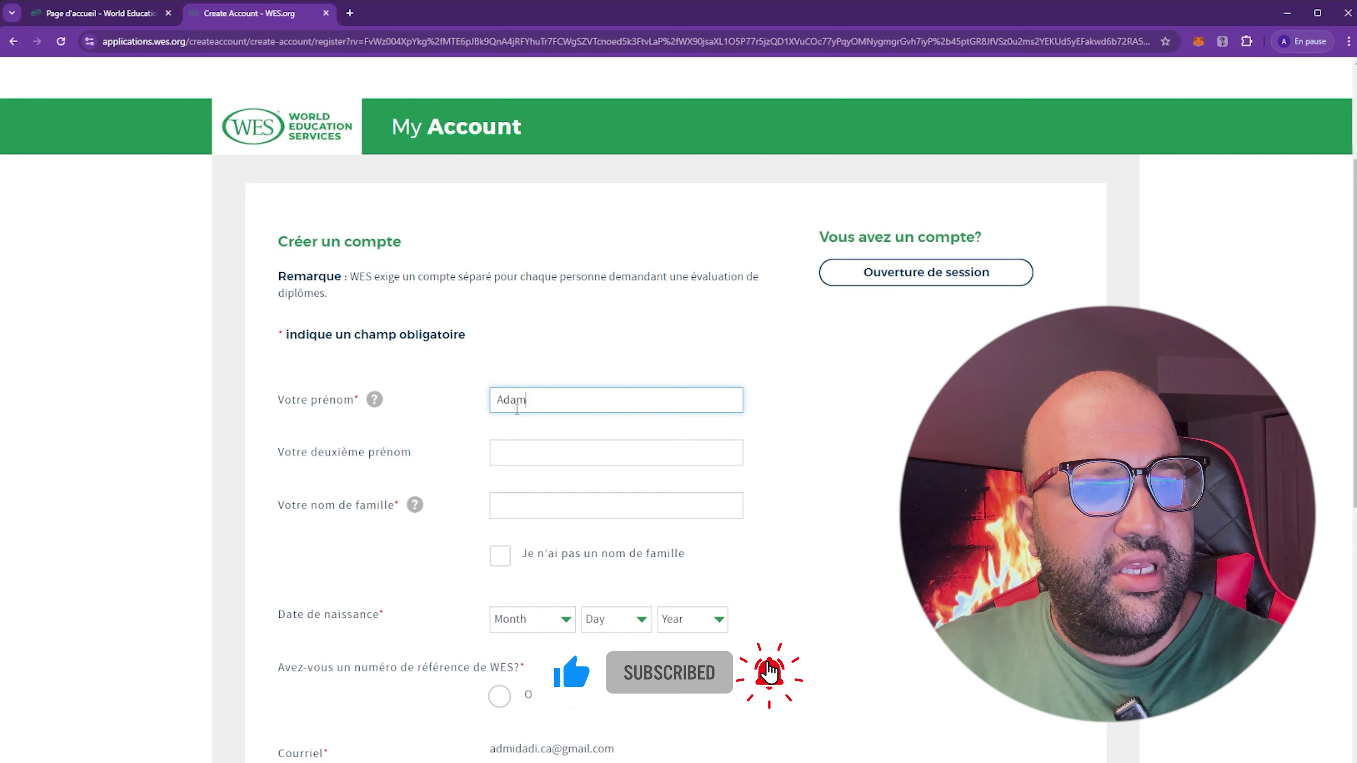
pyautogui.press('Tab')
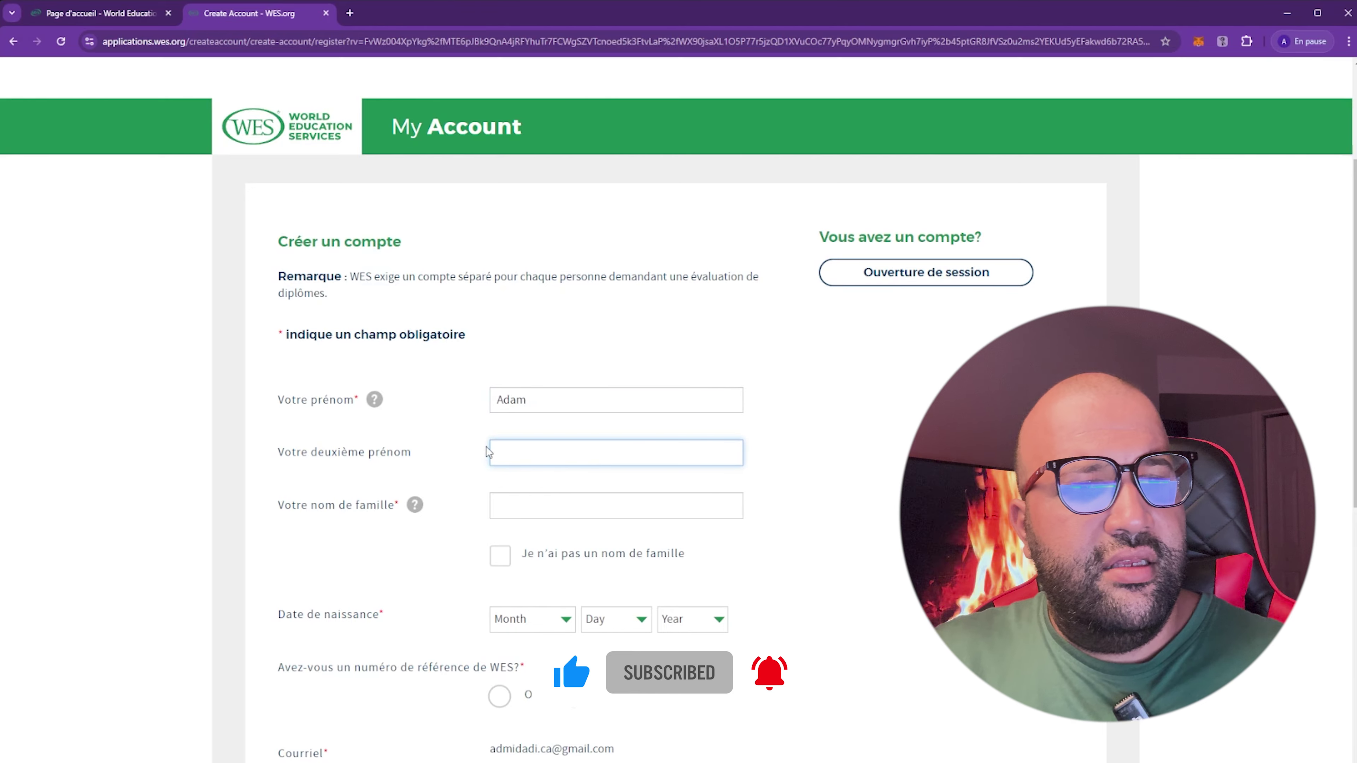
pyautogui.scroll(-1, 444, 406)
pyautogui.scroll(-1, 403, 428)
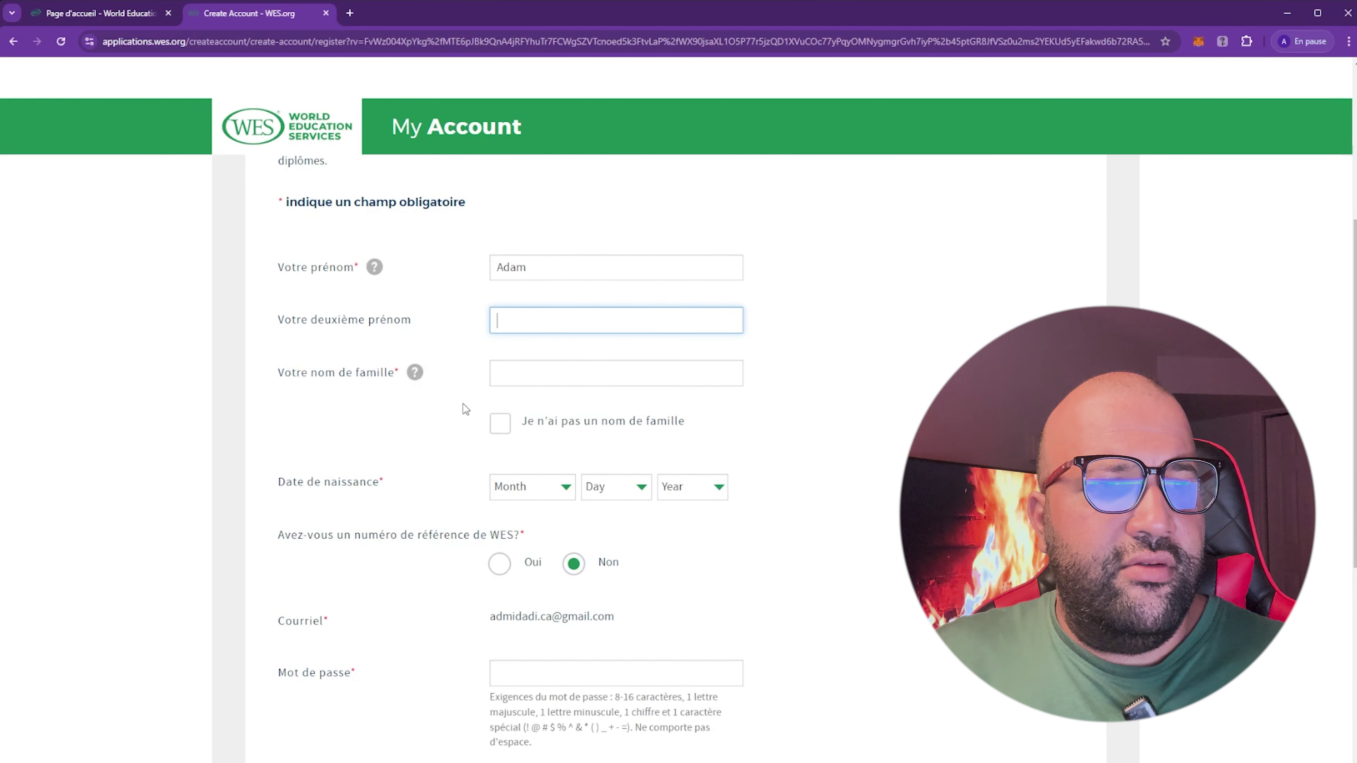
pyautogui.click(534, 391)
pyautogui.click(543, 378)
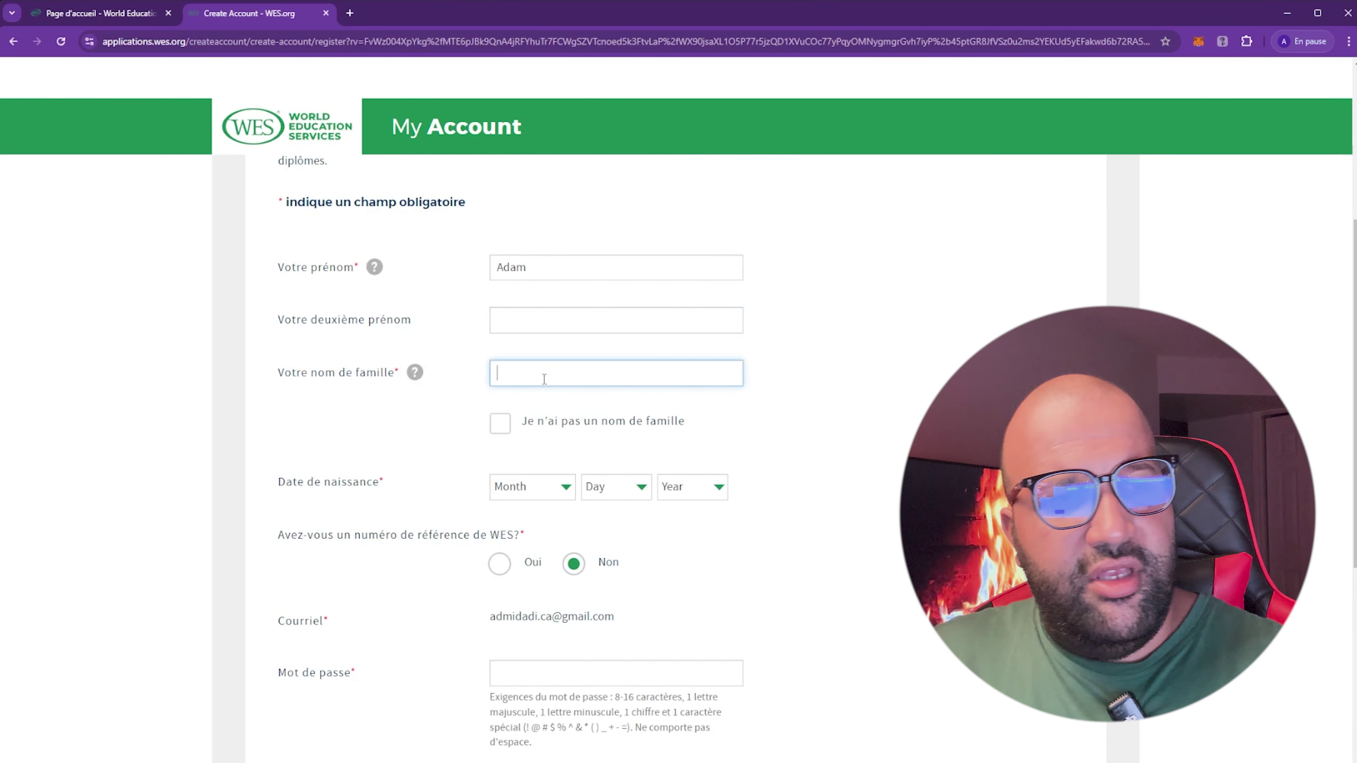
pyautogui.write('TEST')
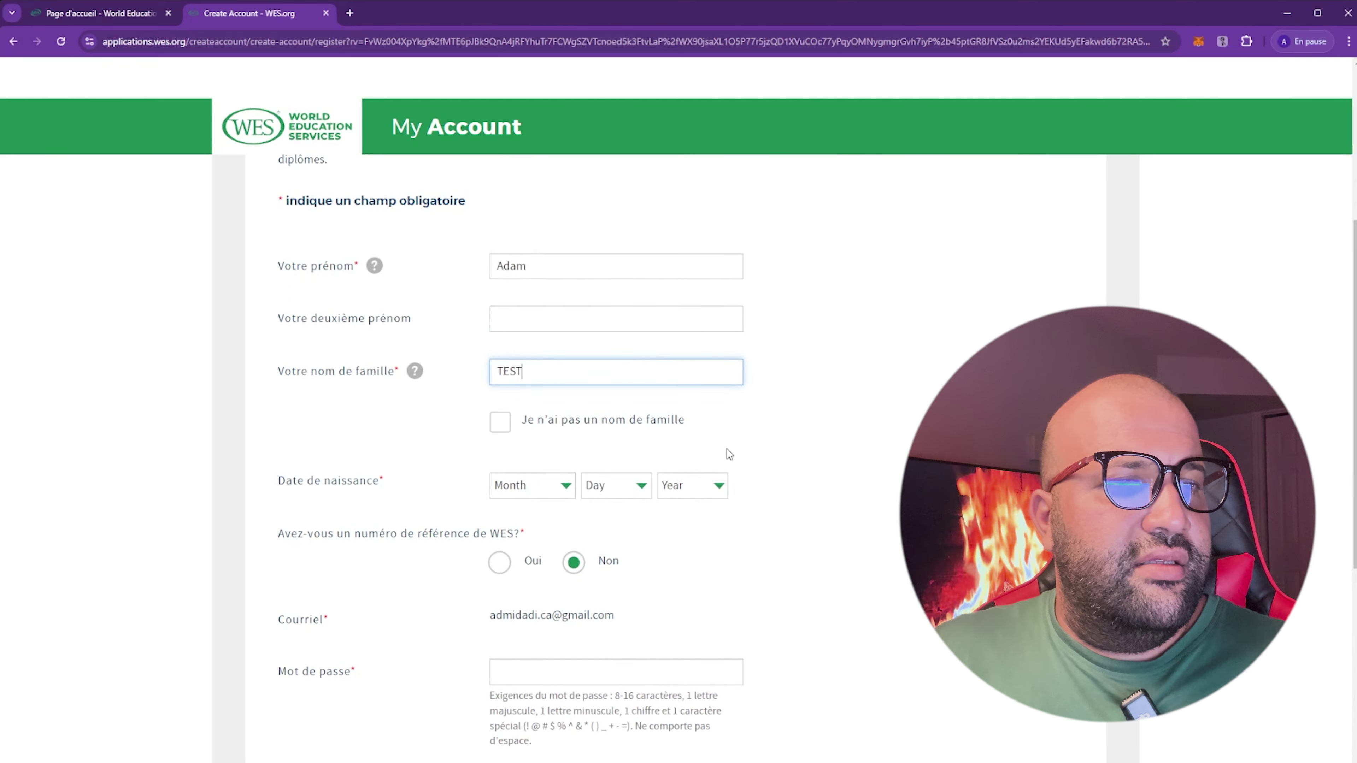
pyautogui.scroll(-1, 730, 455)
pyautogui.click(839, 388)
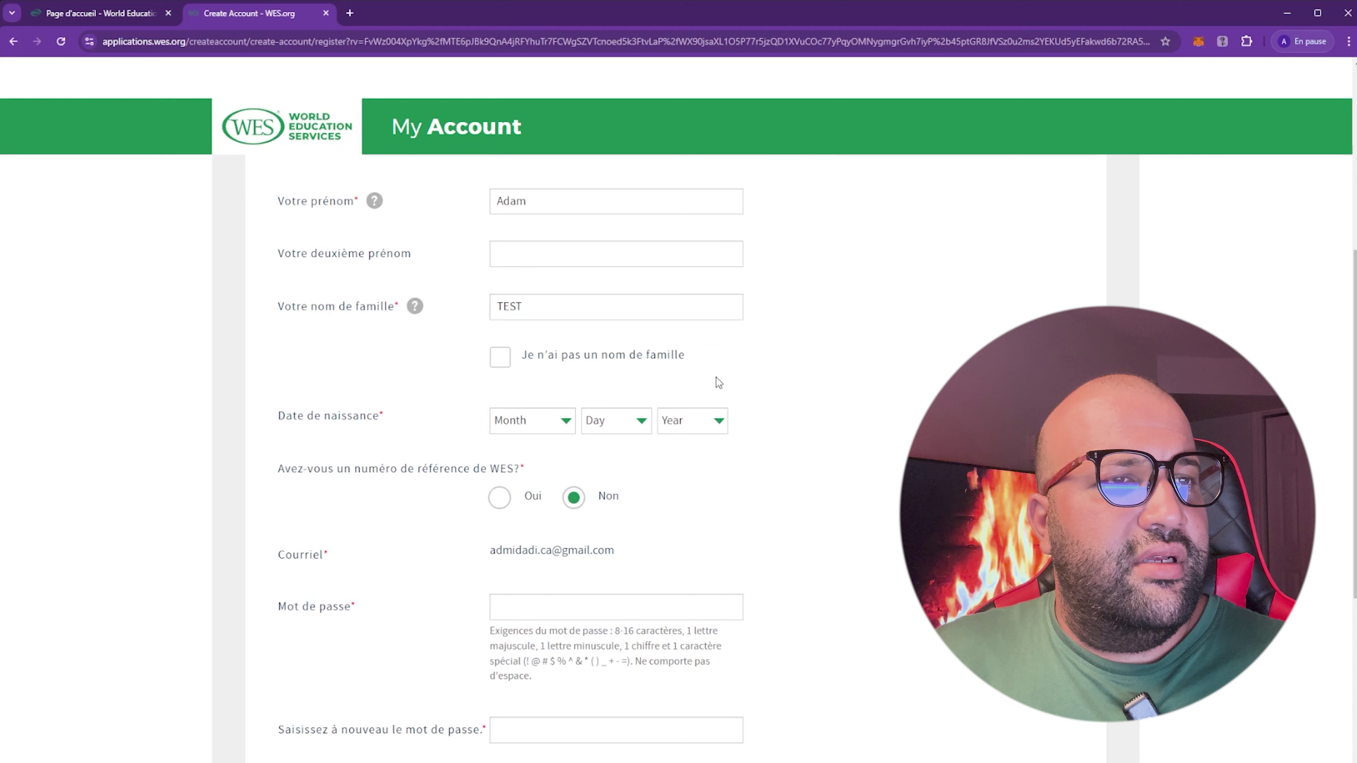
# Step: Set the birth date to March 6, 1986
pyautogui.scroll(-1, 649, 412)
pyautogui.click(552, 359)
pyautogui.click(571, 434)
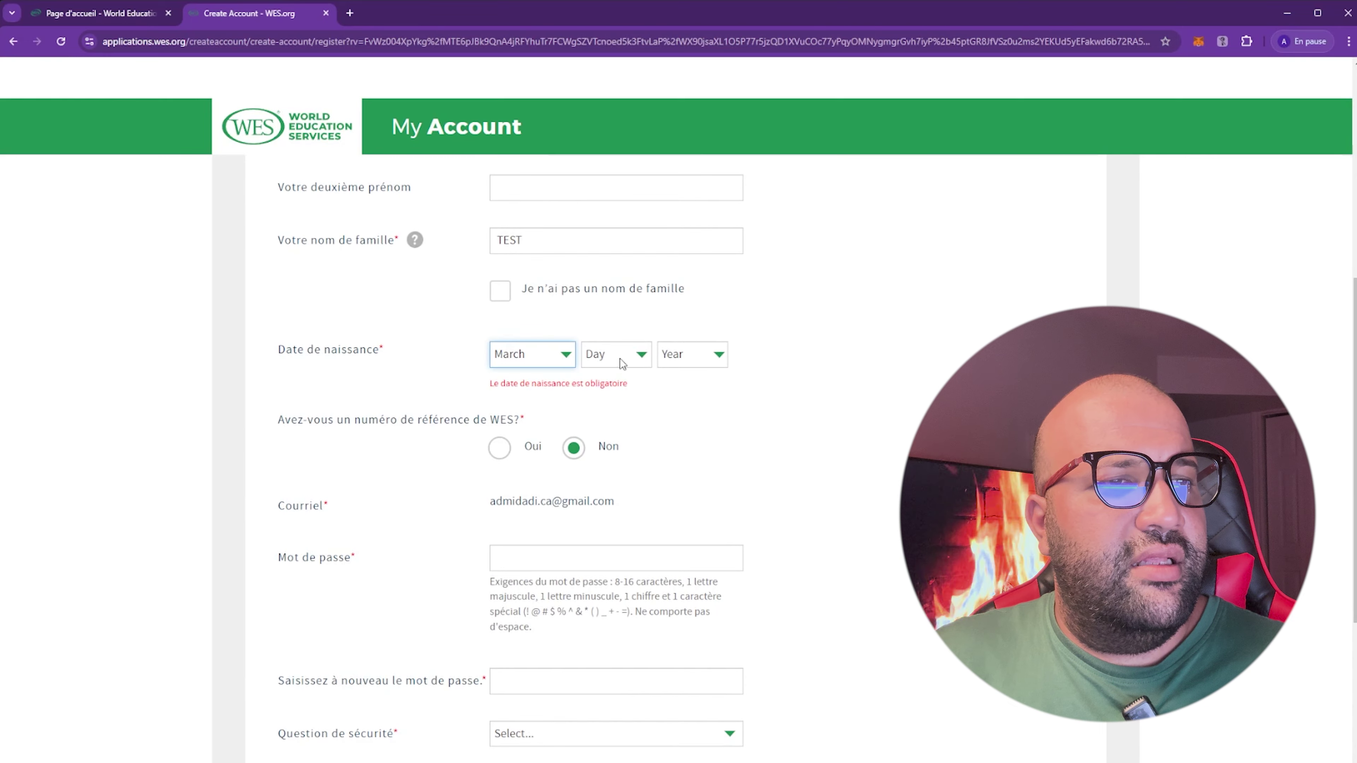
pyautogui.press('Tab')
pyautogui.press('6')
pyautogui.press('Tab')
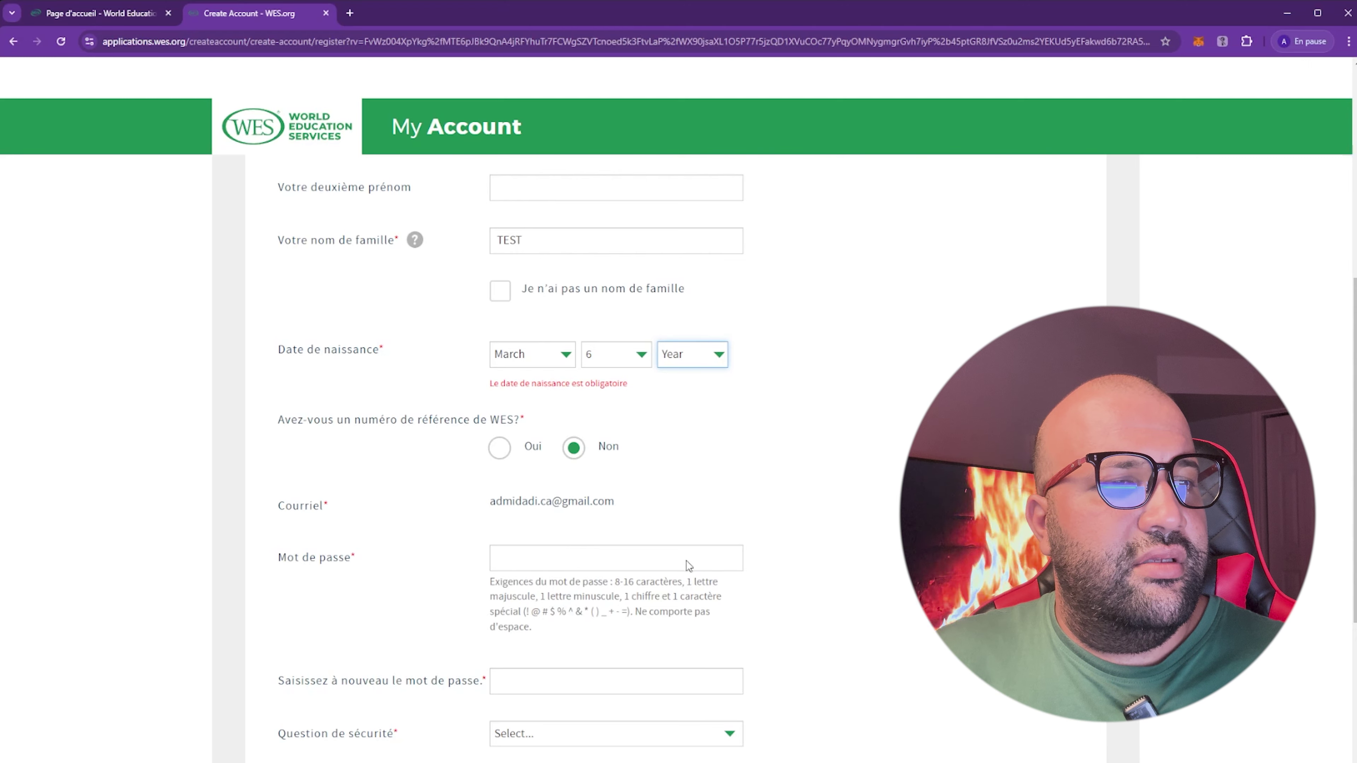
pyautogui.write('1992')
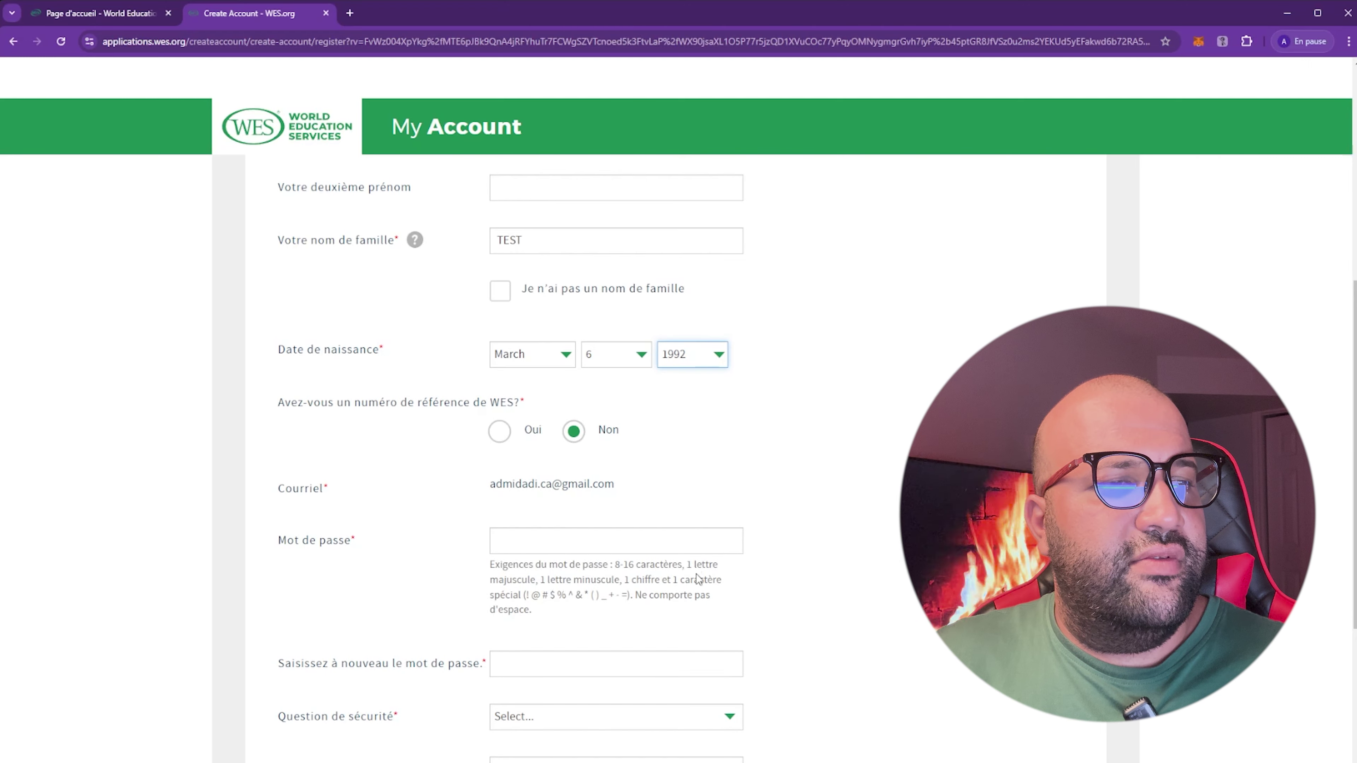
pyautogui.write('1986')
pyautogui.scroll(-1, 604, 535)
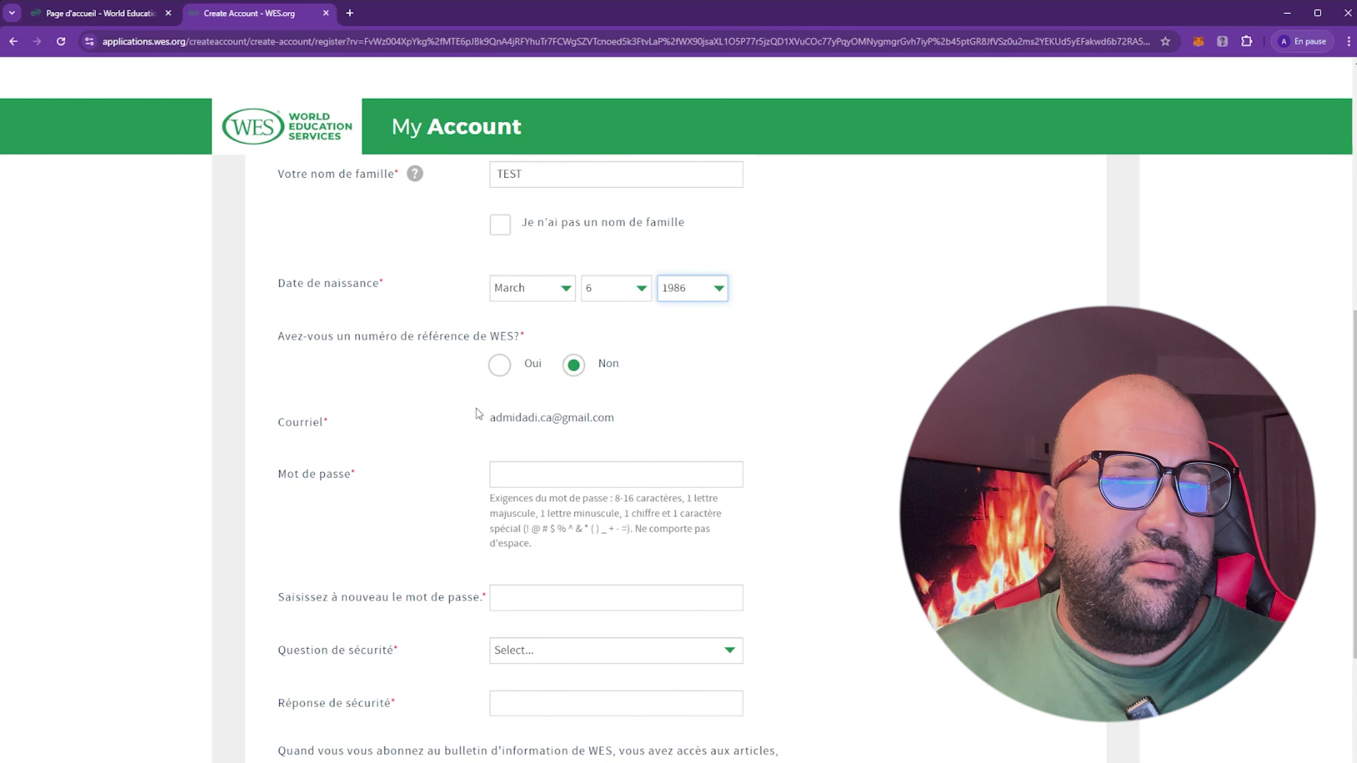
pyautogui.scroll(-2, 478, 414)
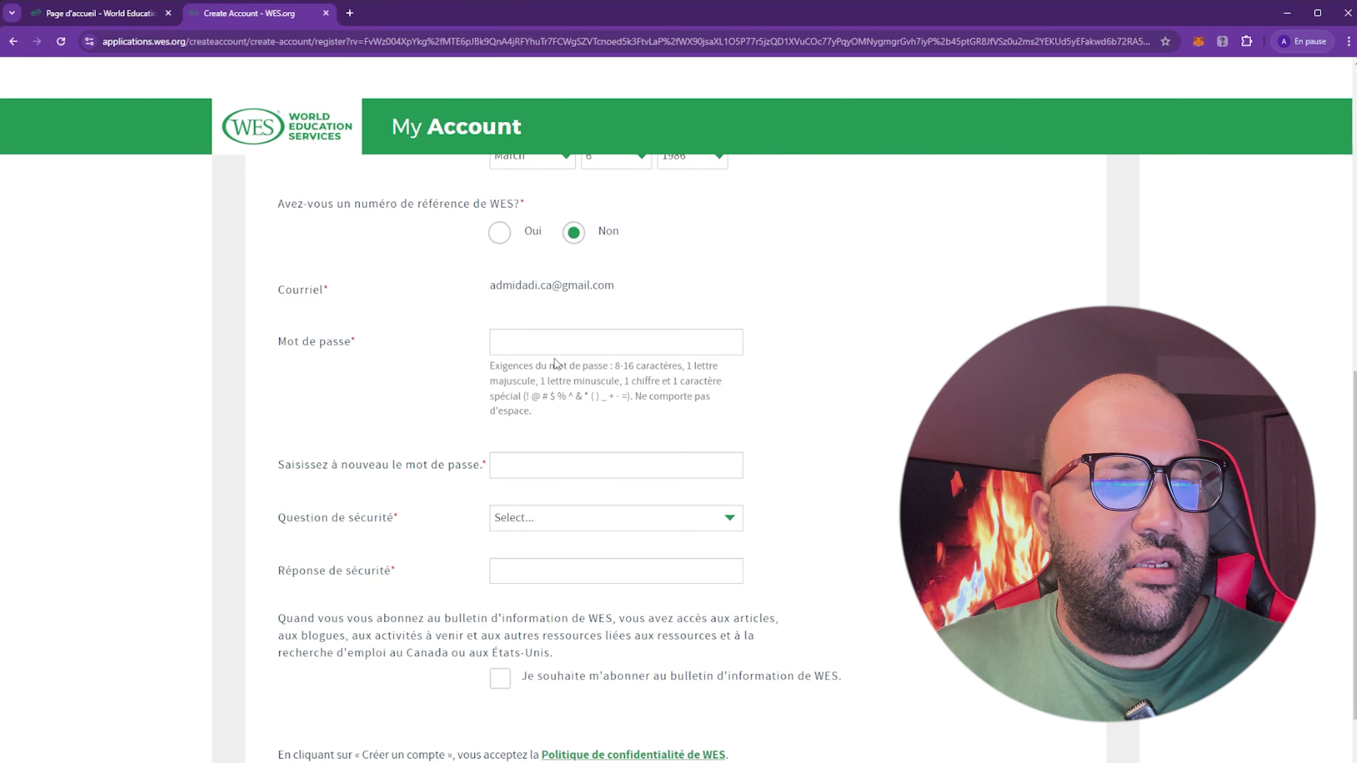
# Step: Enter the account password and confirm it in the second password field
pyautogui.click(560, 348)
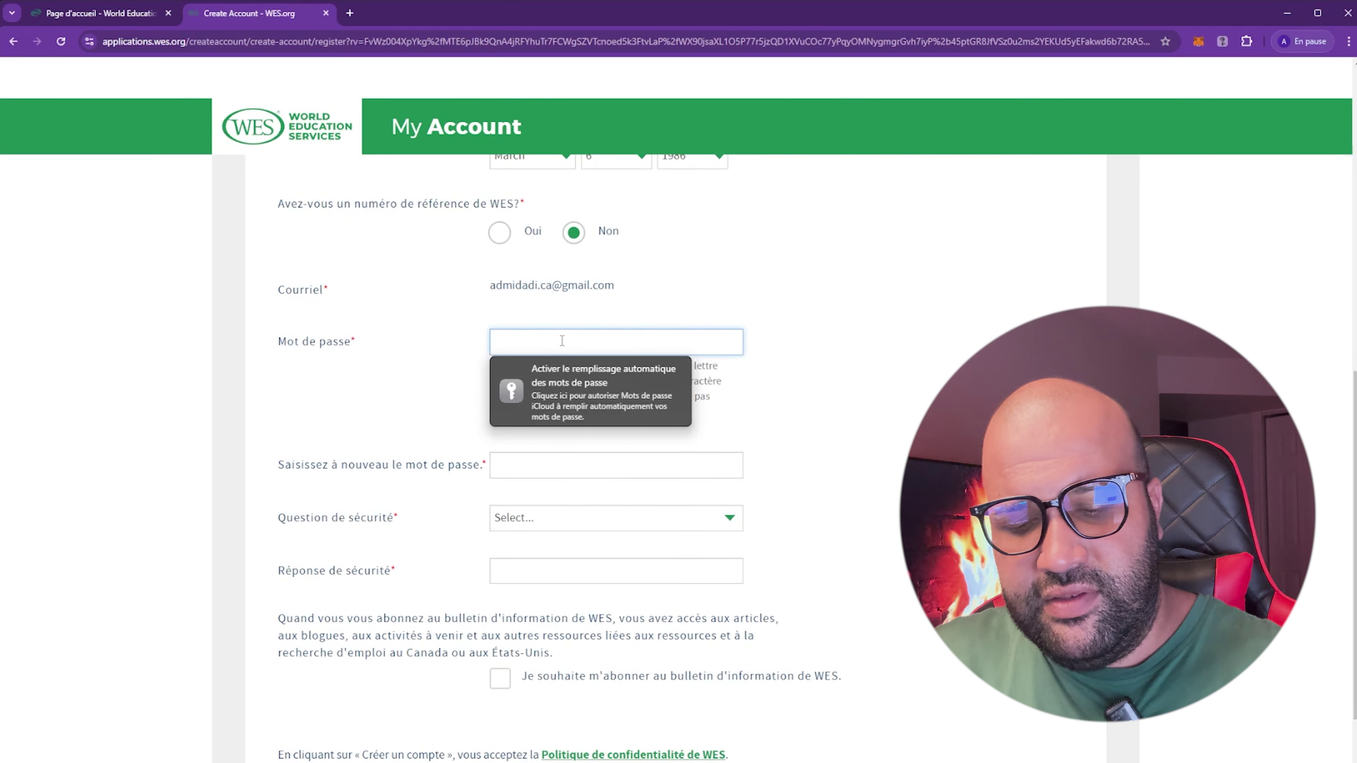
pyautogui.write('•')
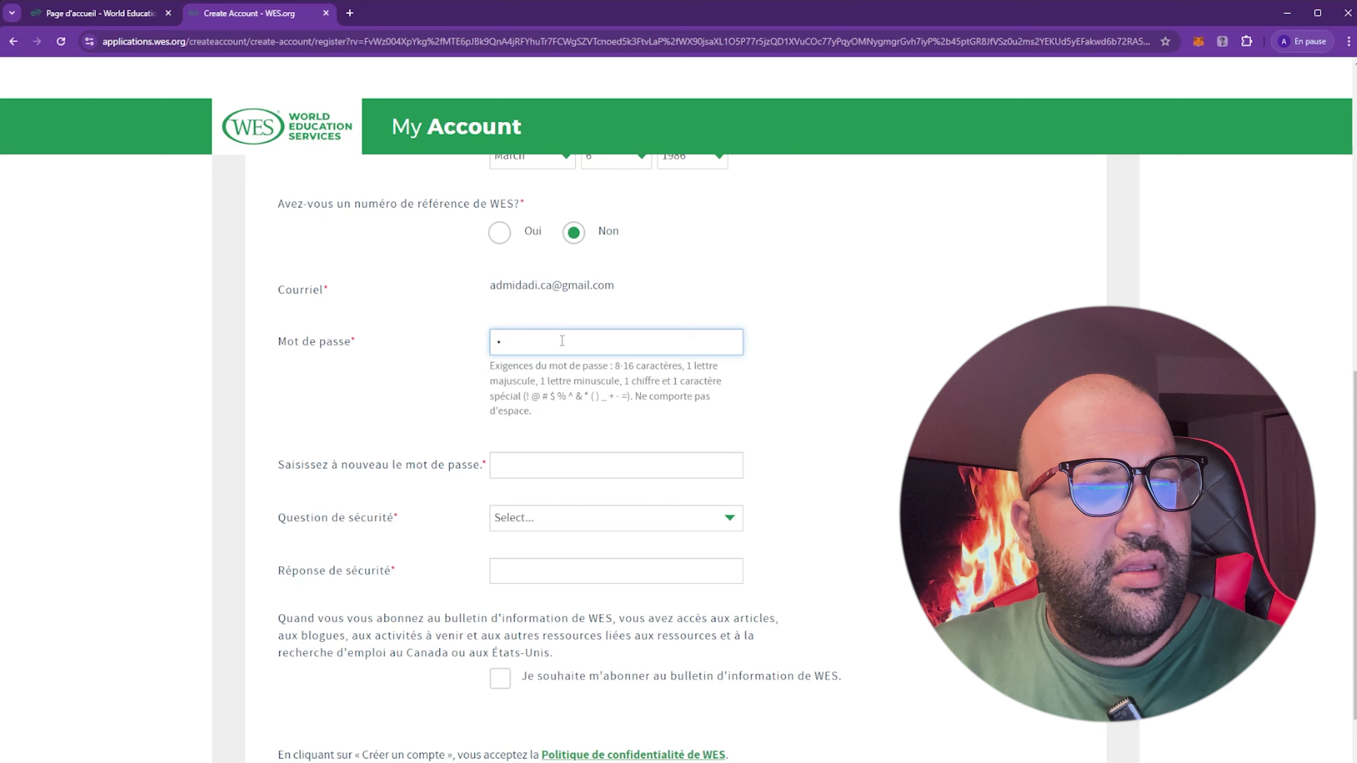
pyautogui.write('••••')
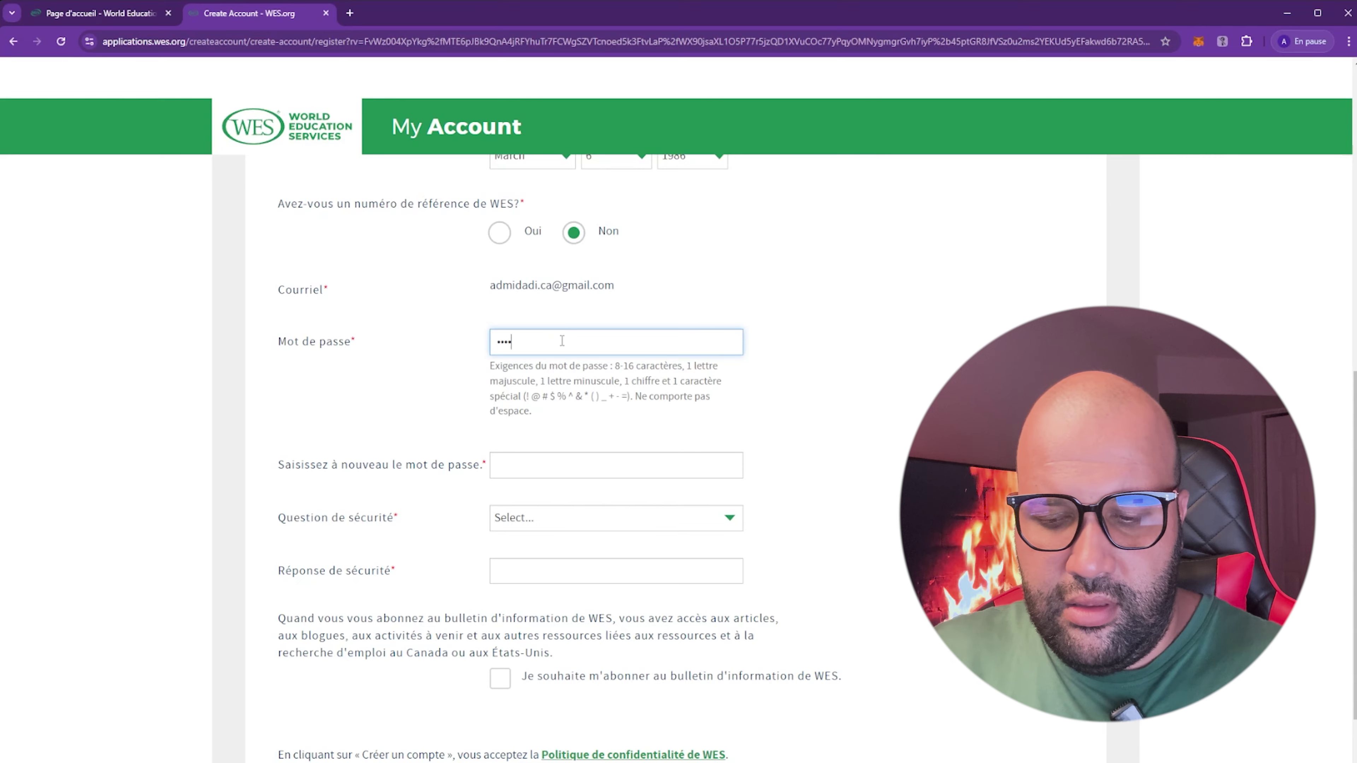
pyautogui.write('••••')
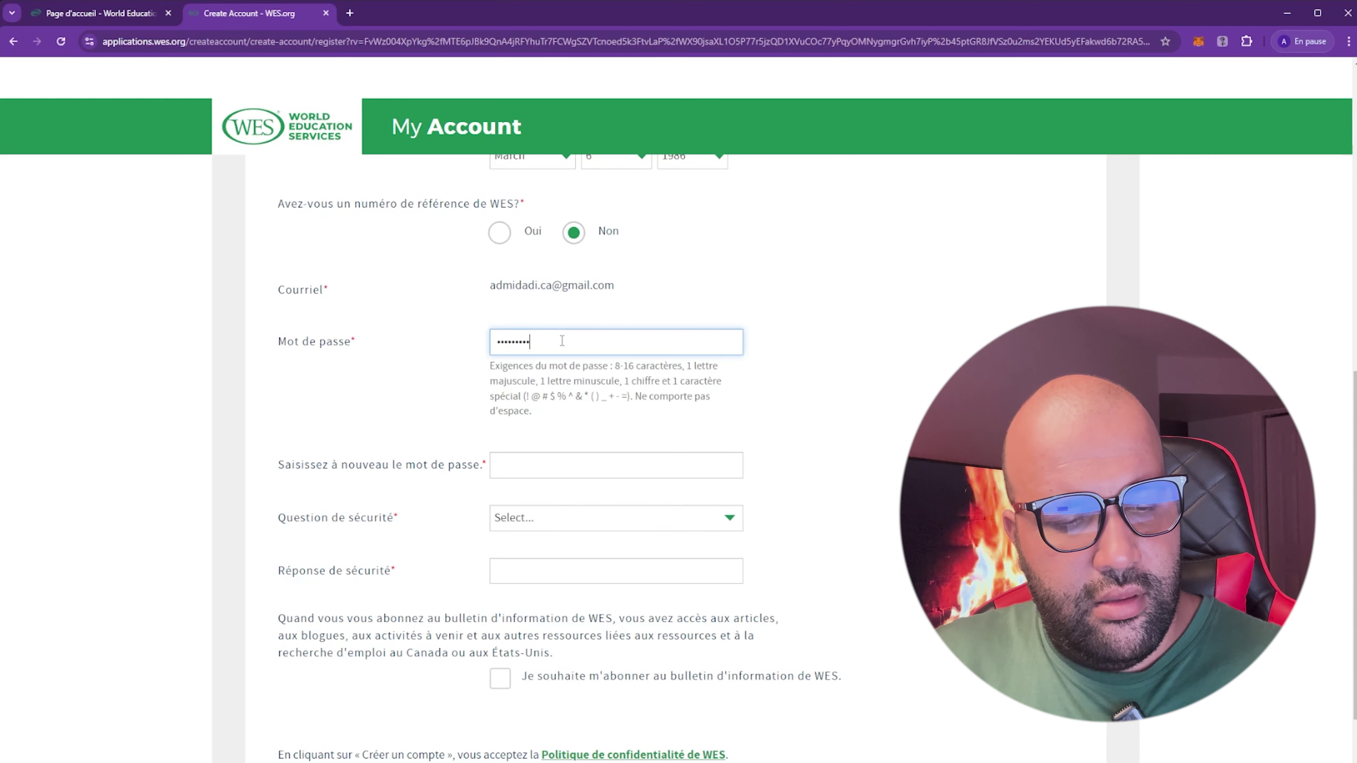
pyautogui.press('Tab')
pyautogui.write('••••')
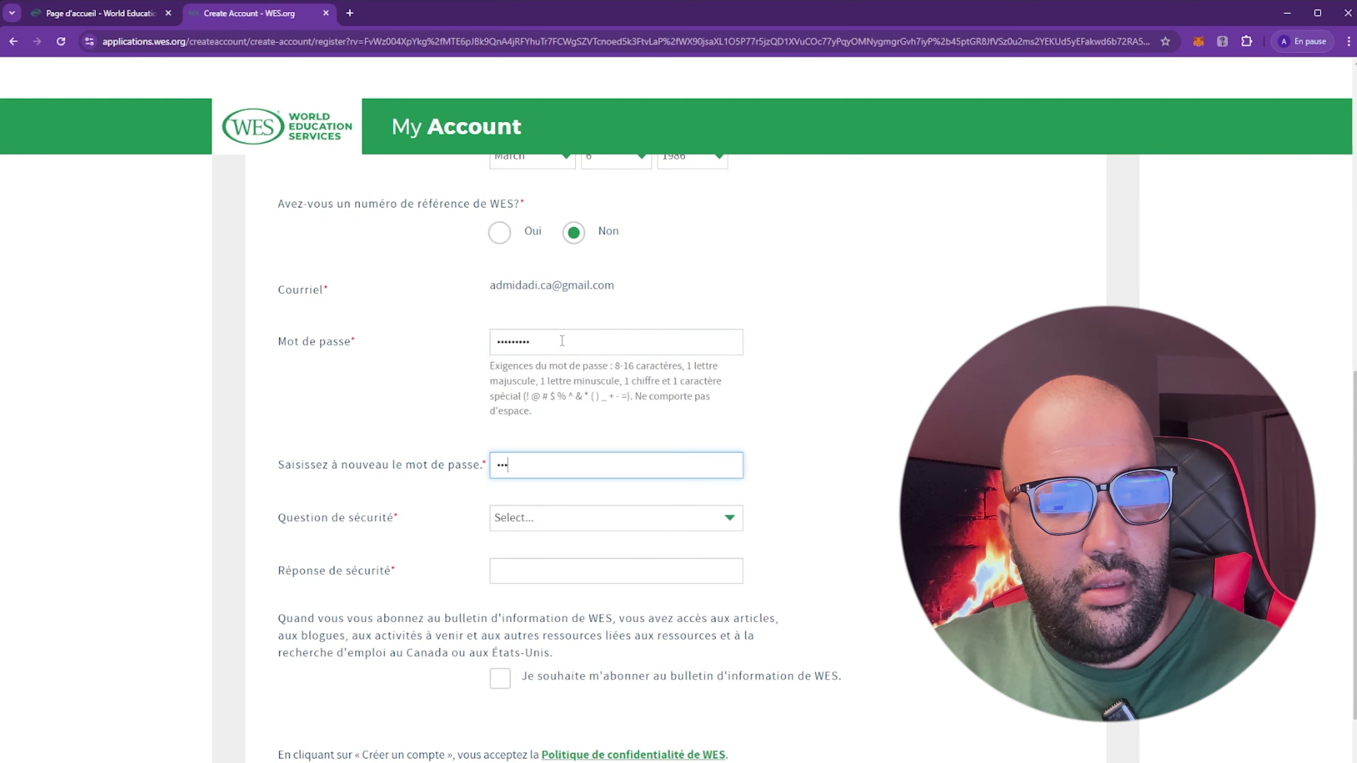
pyautogui.write('•••••')
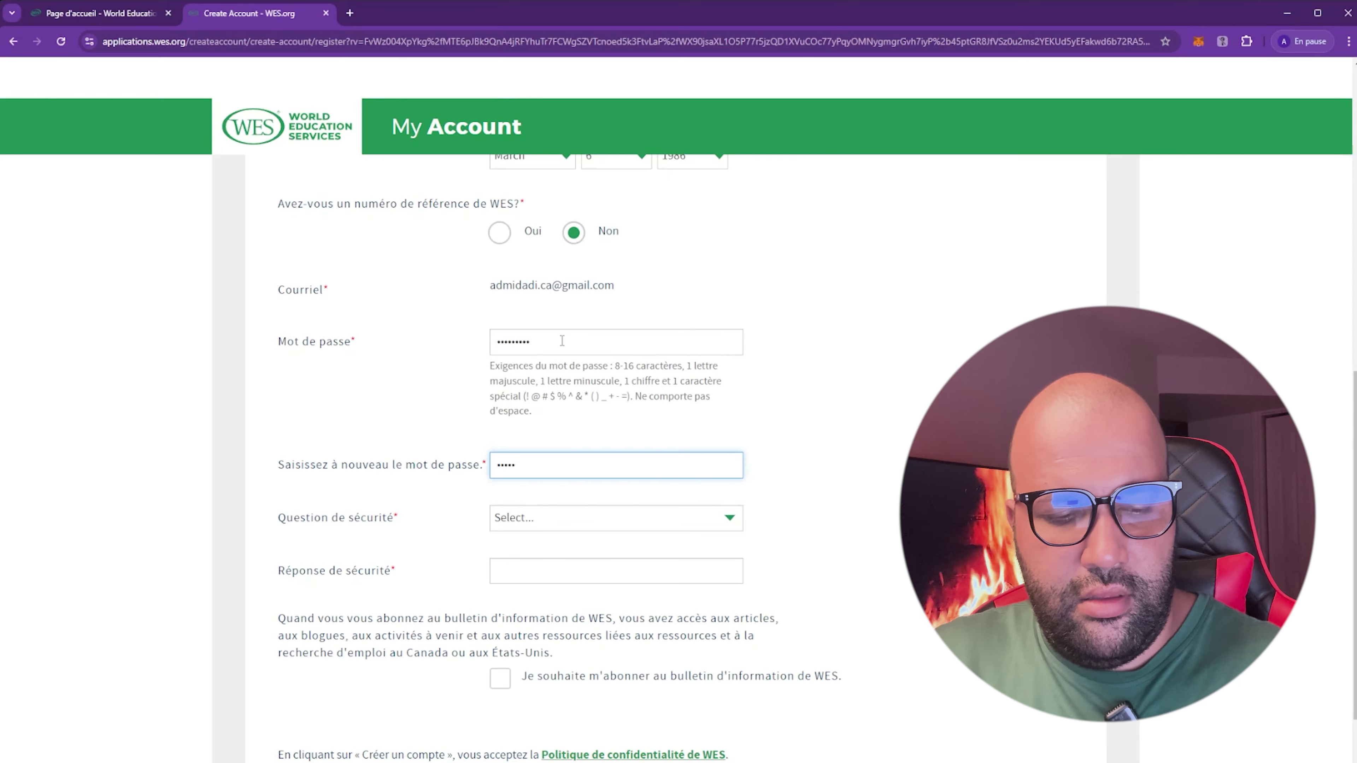
pyautogui.scroll(-1, 604, 470)
pyautogui.press('Tab')
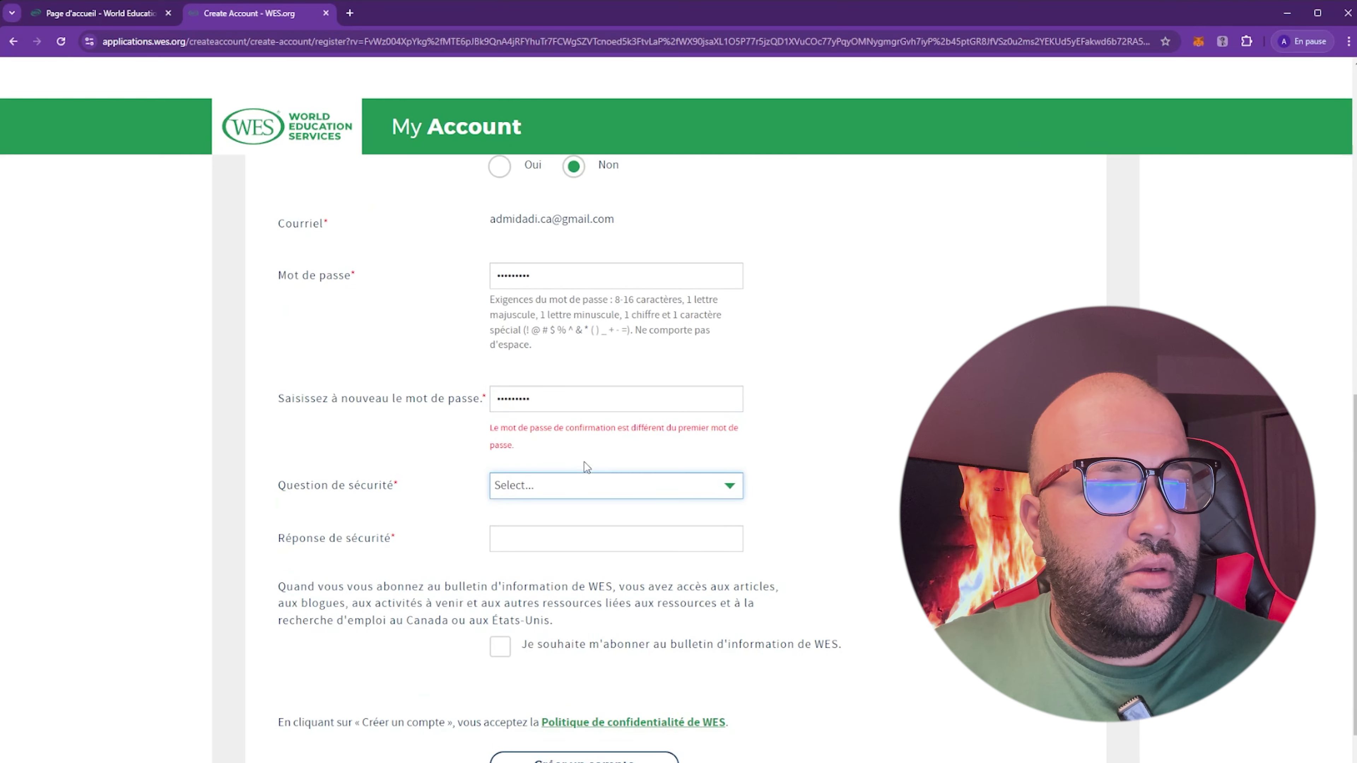
pyautogui.click(502, 400)
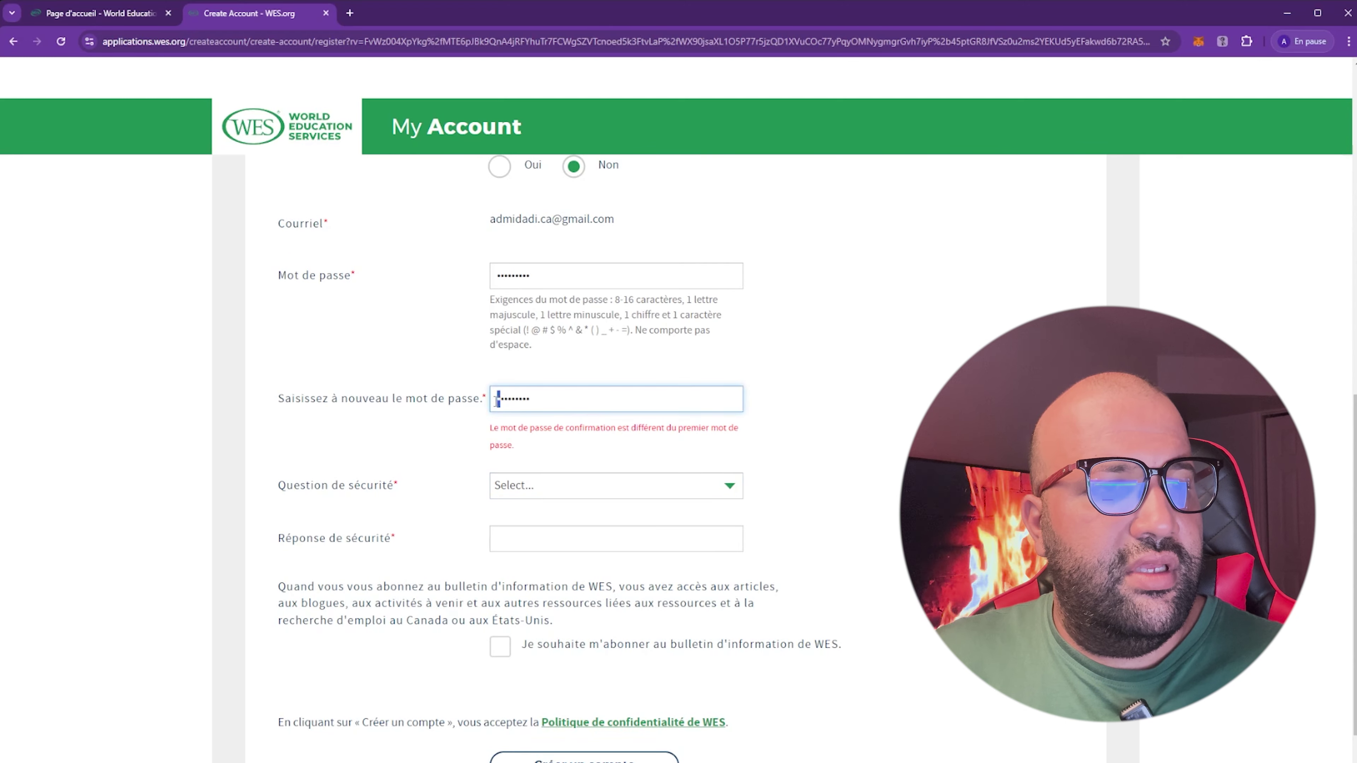
# Step: Choose the first pet's name security question, enter its answer, and create the account
pyautogui.press('Tab')
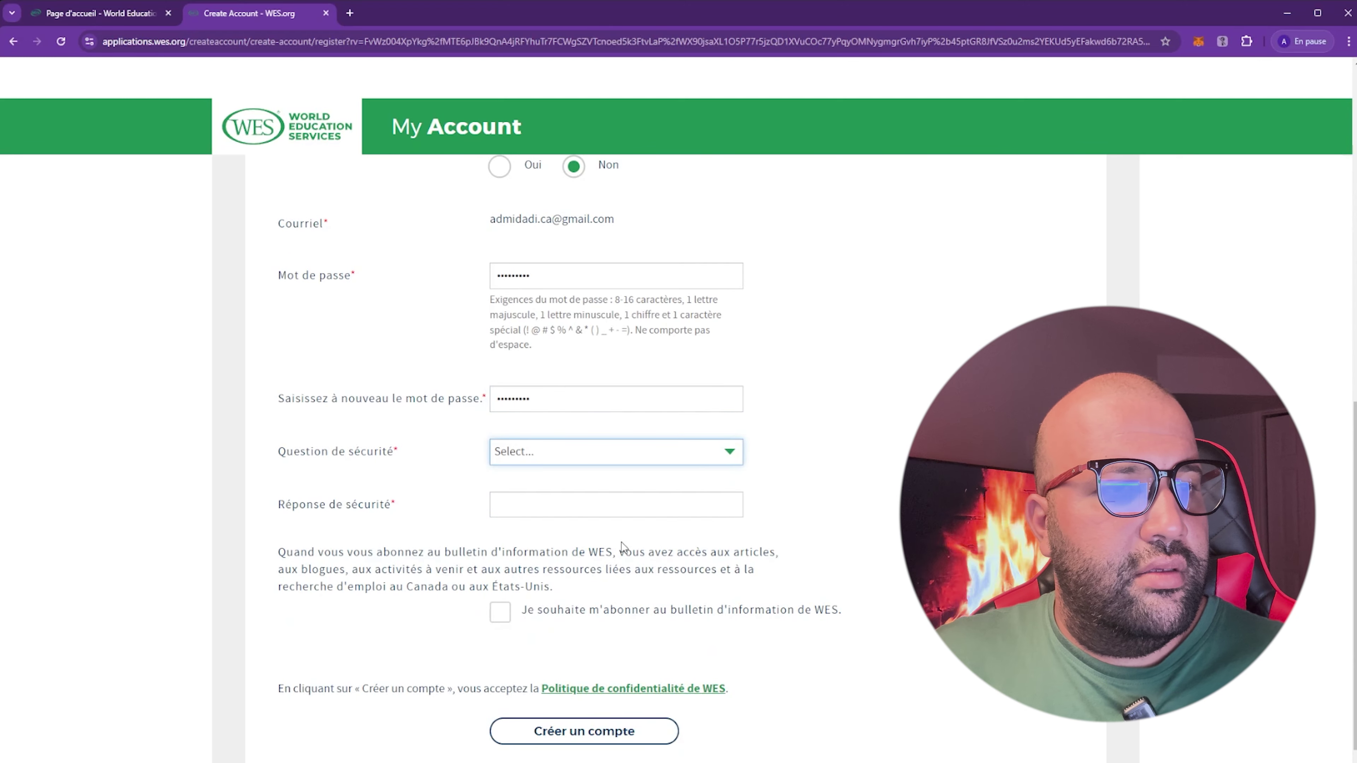
pyautogui.press('Down')
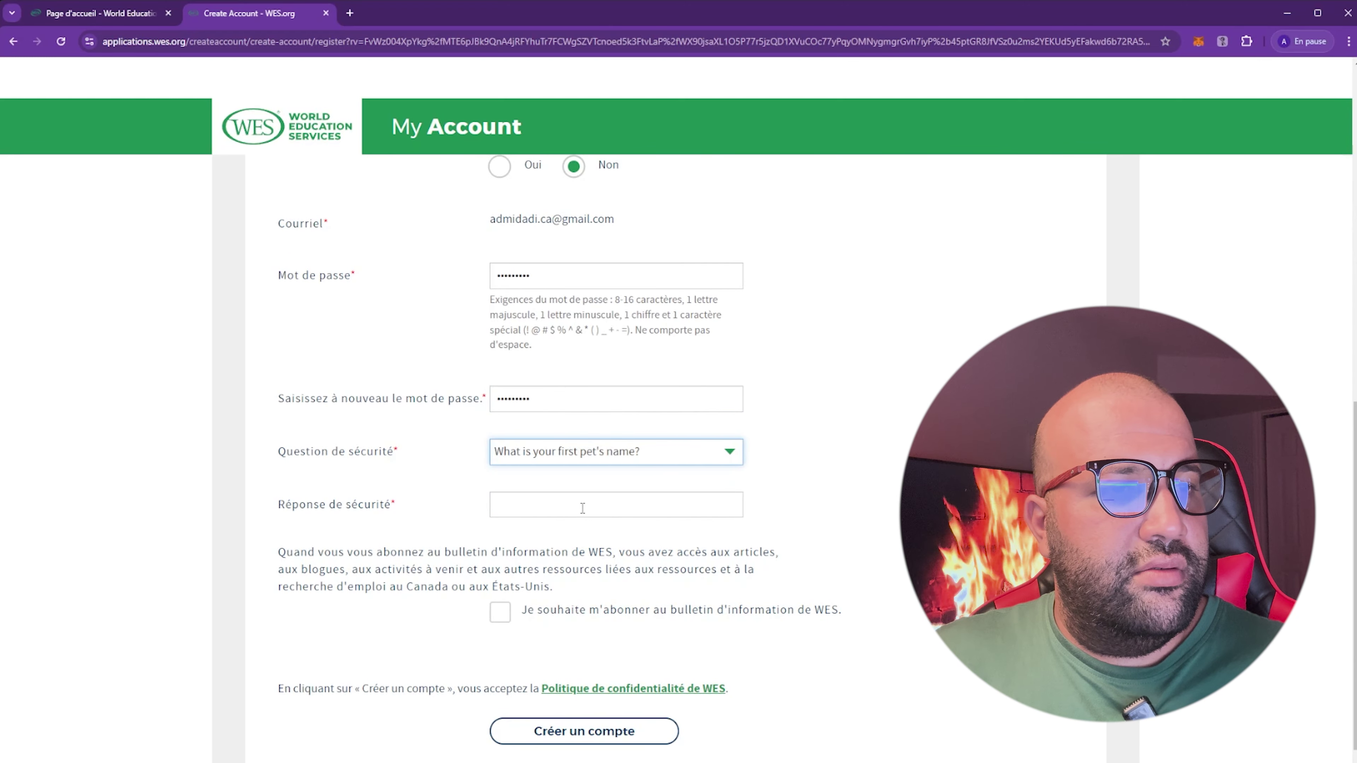
pyautogui.click(582, 509)
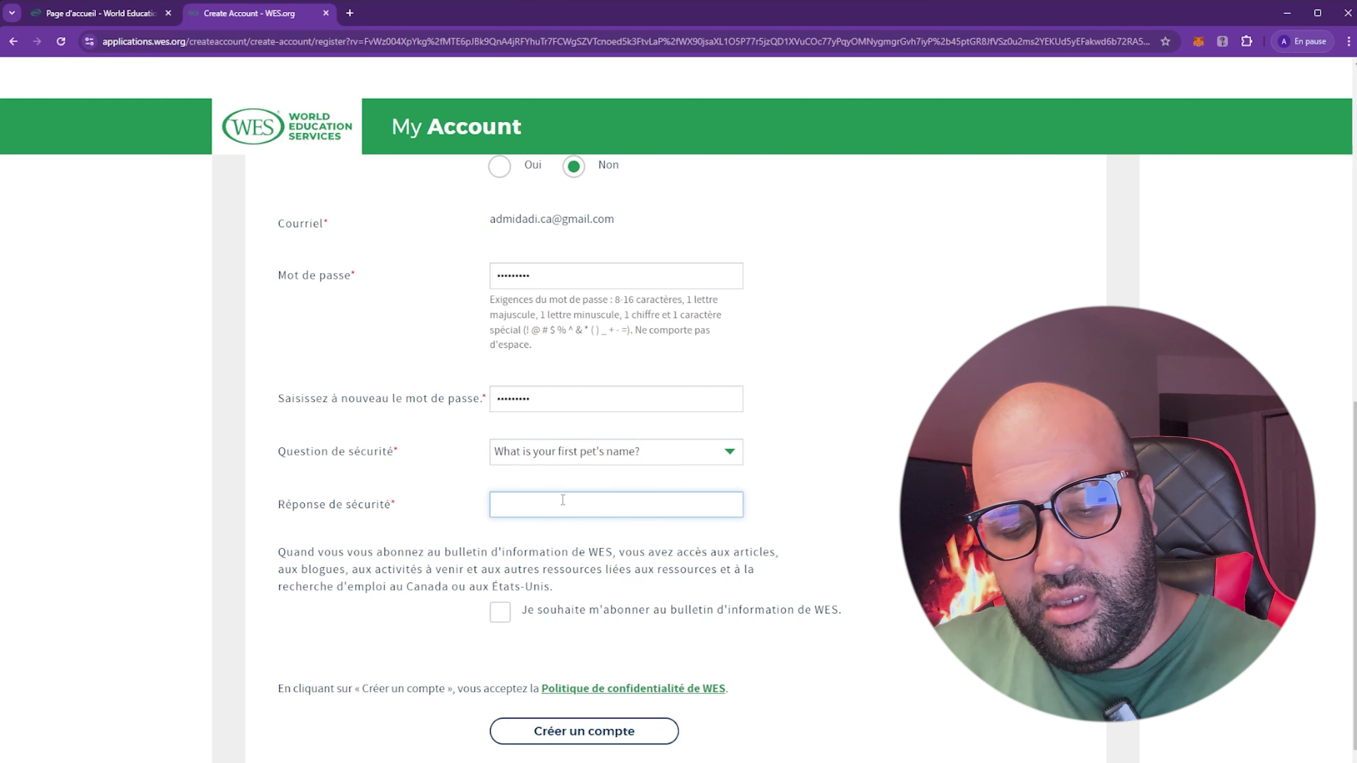
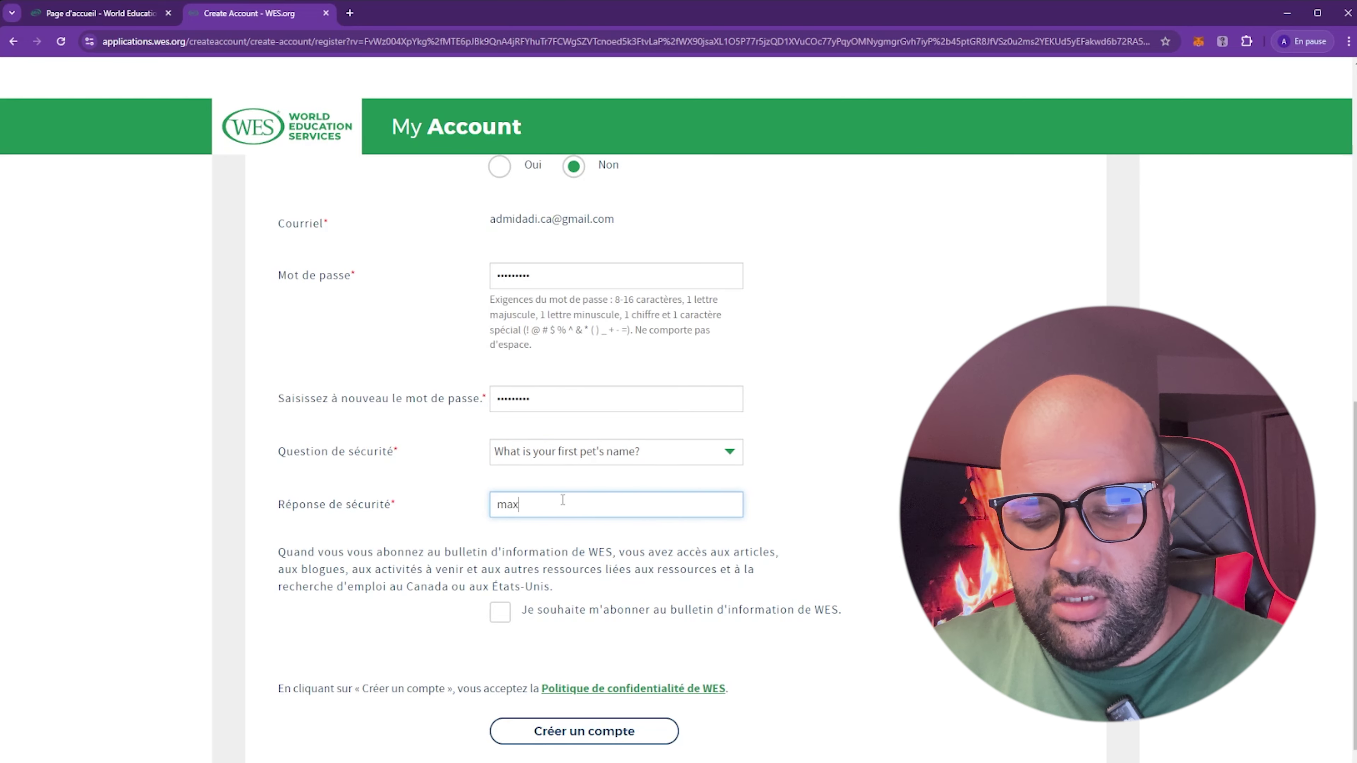
pyautogui.scroll(-1, 563, 500)
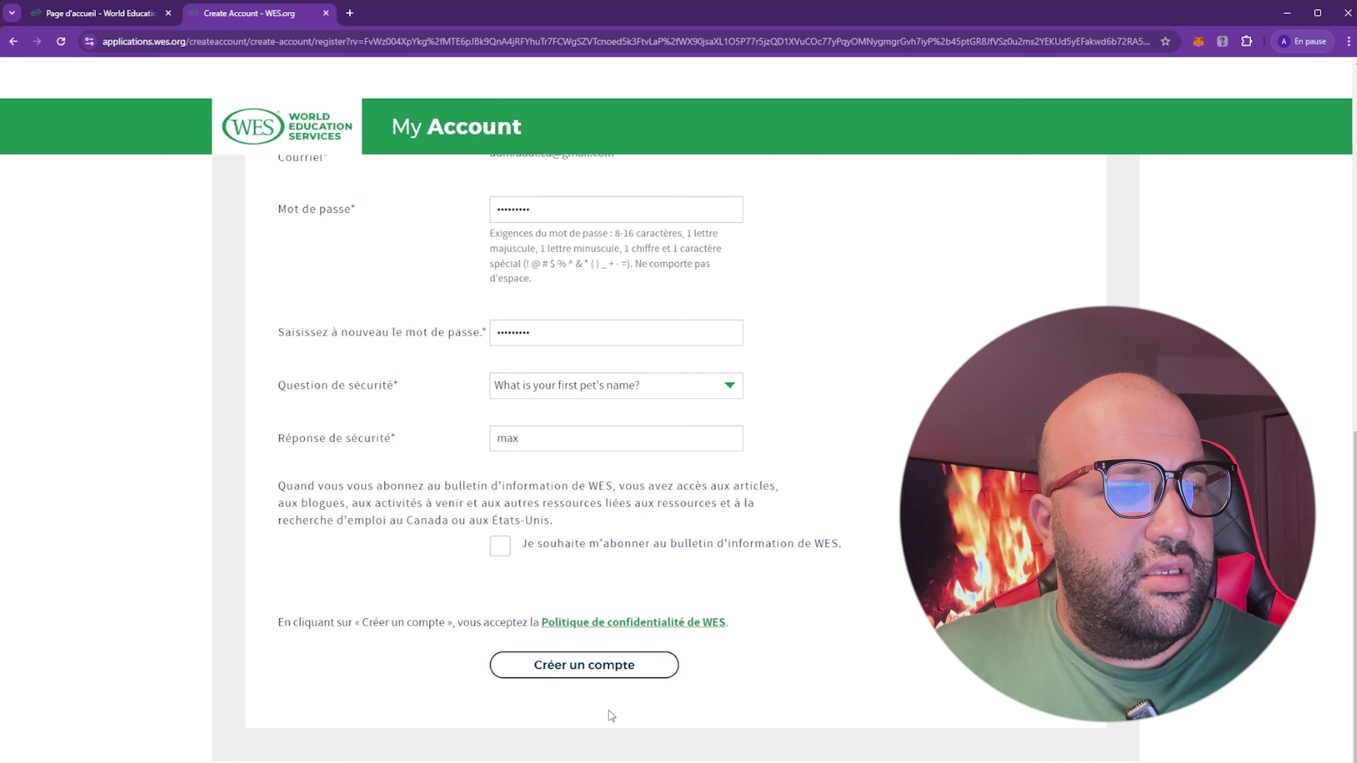
pyautogui.click(609, 668)
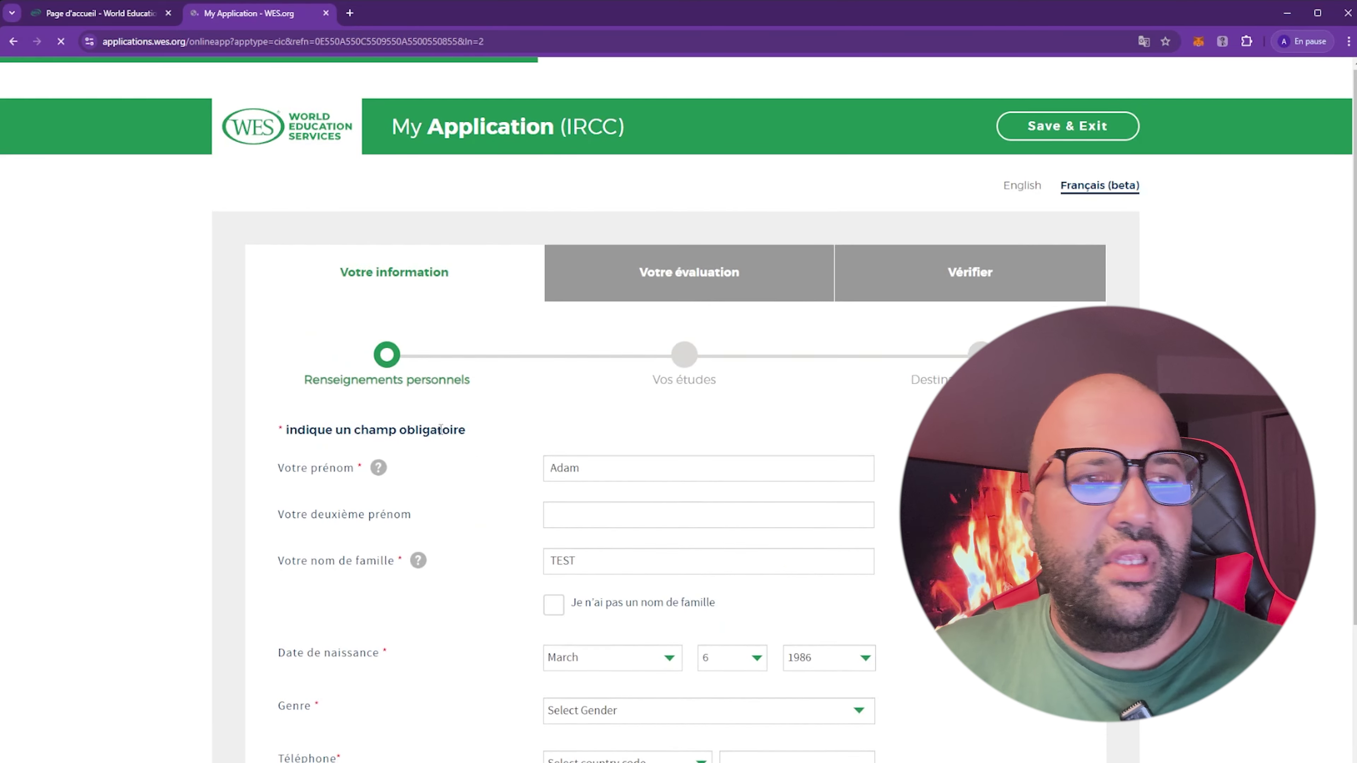
# Step: Set gender to Man, add a Morocco (212) phone number, and submit the personal details
pyautogui.scroll(-5, 481, 430)
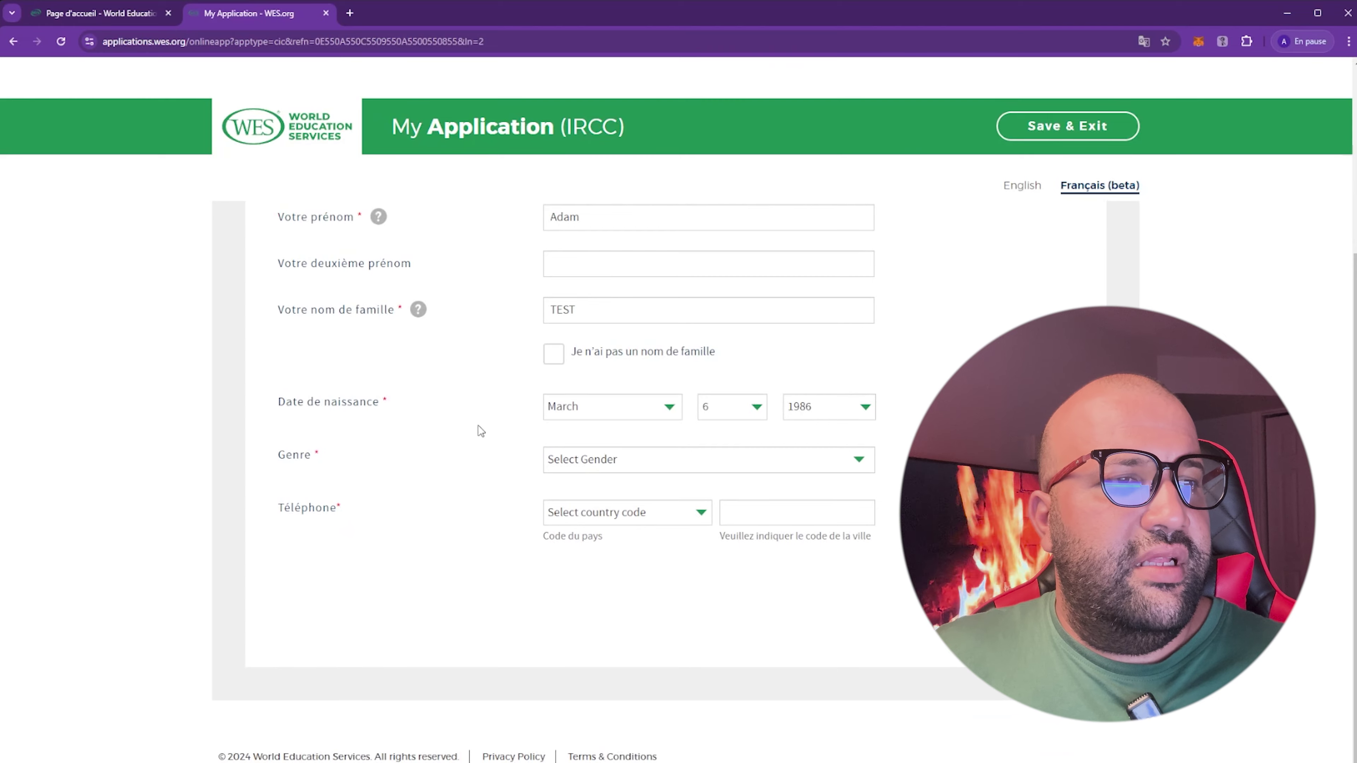
pyautogui.click(583, 462)
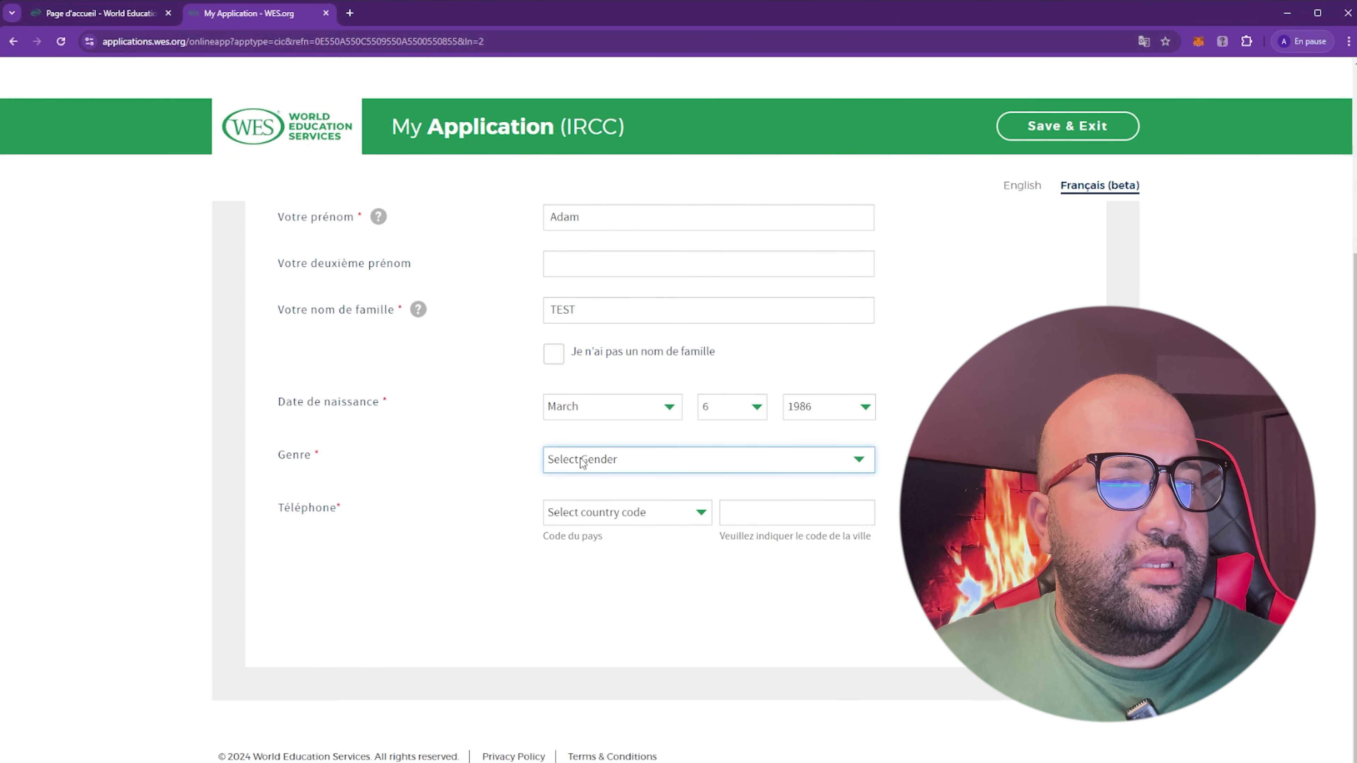
pyautogui.click(572, 498)
pyautogui.scroll(2, 404, 497)
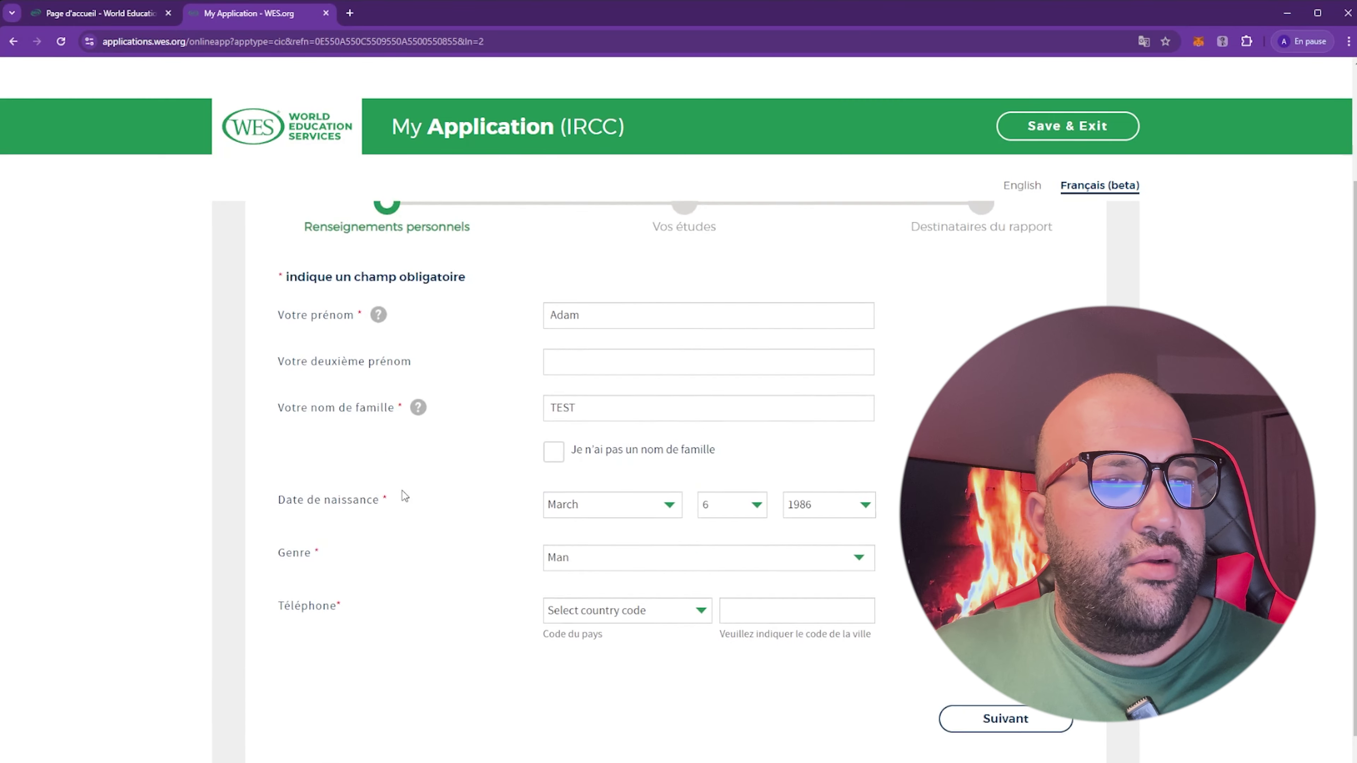
pyautogui.scroll(-1, 405, 496)
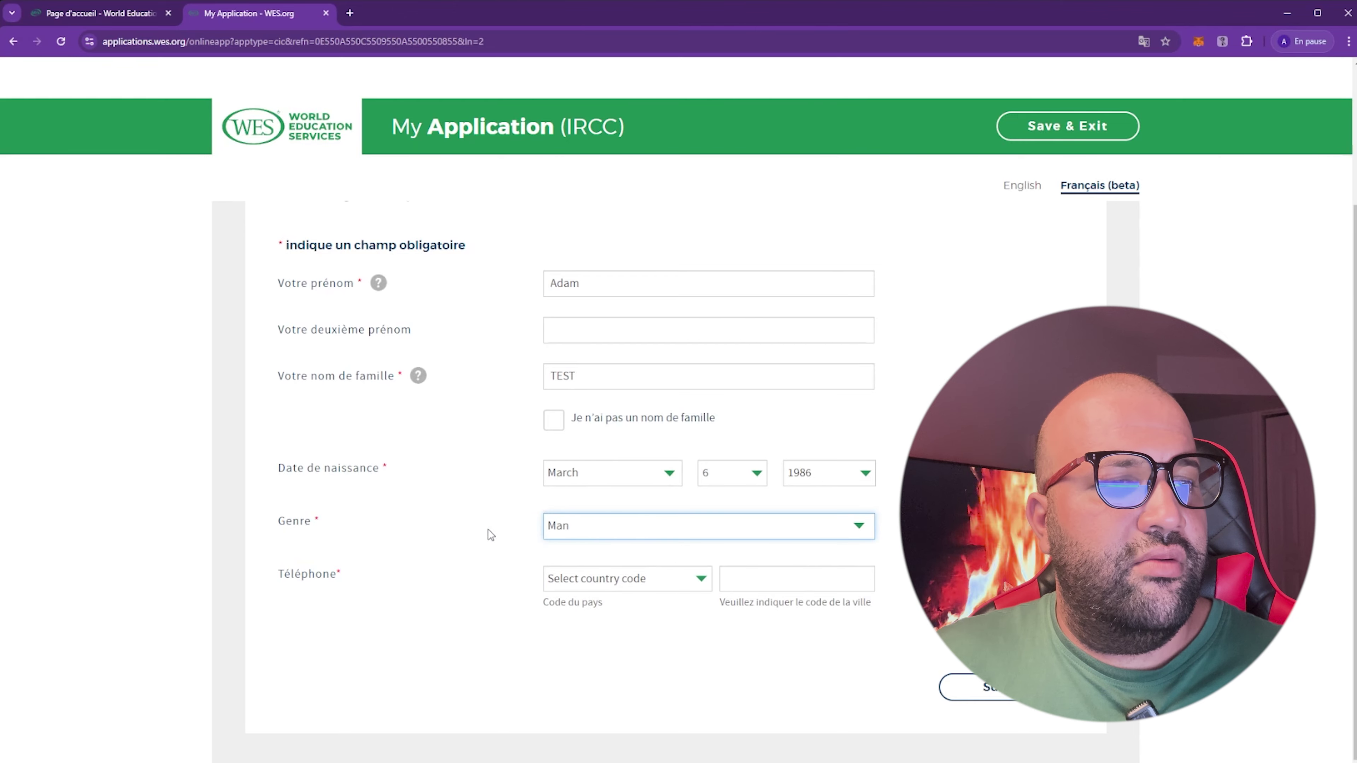
pyautogui.click(583, 579)
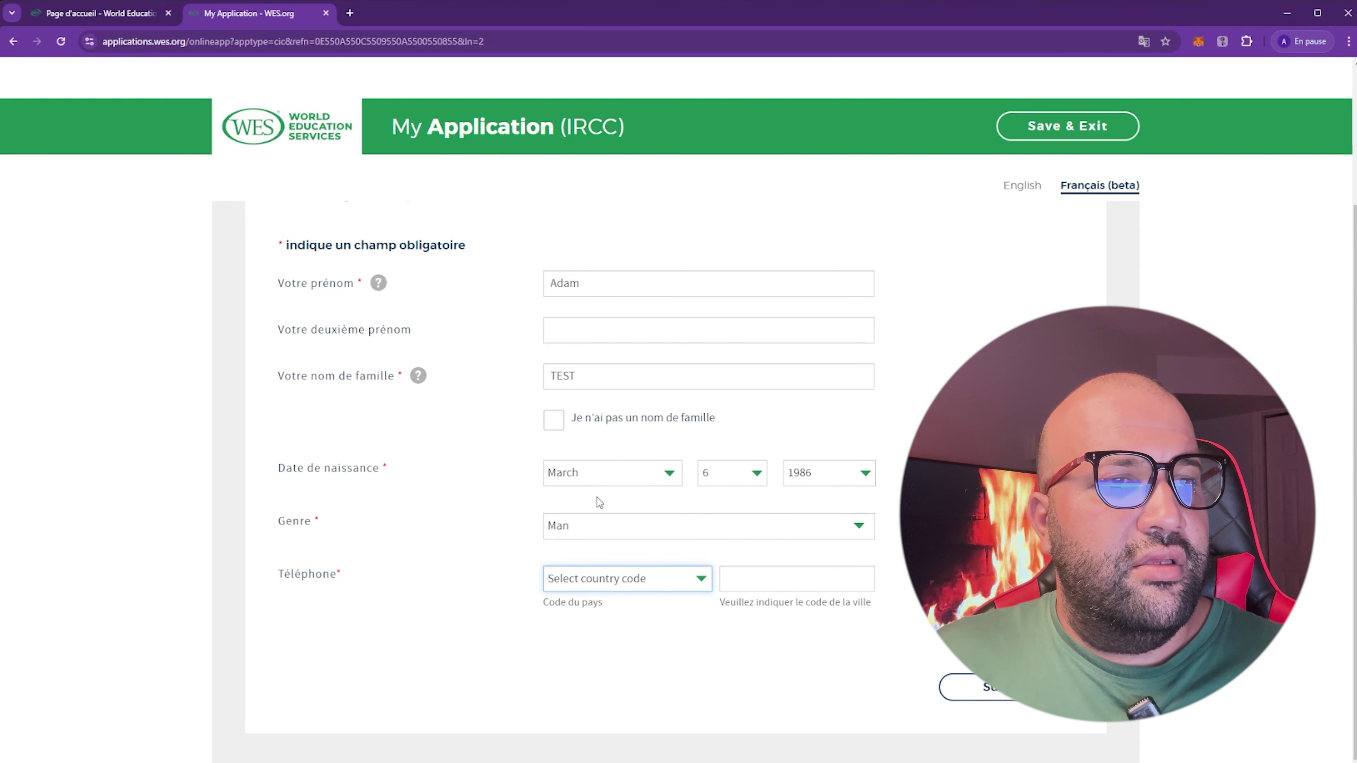
pyautogui.write('mor')
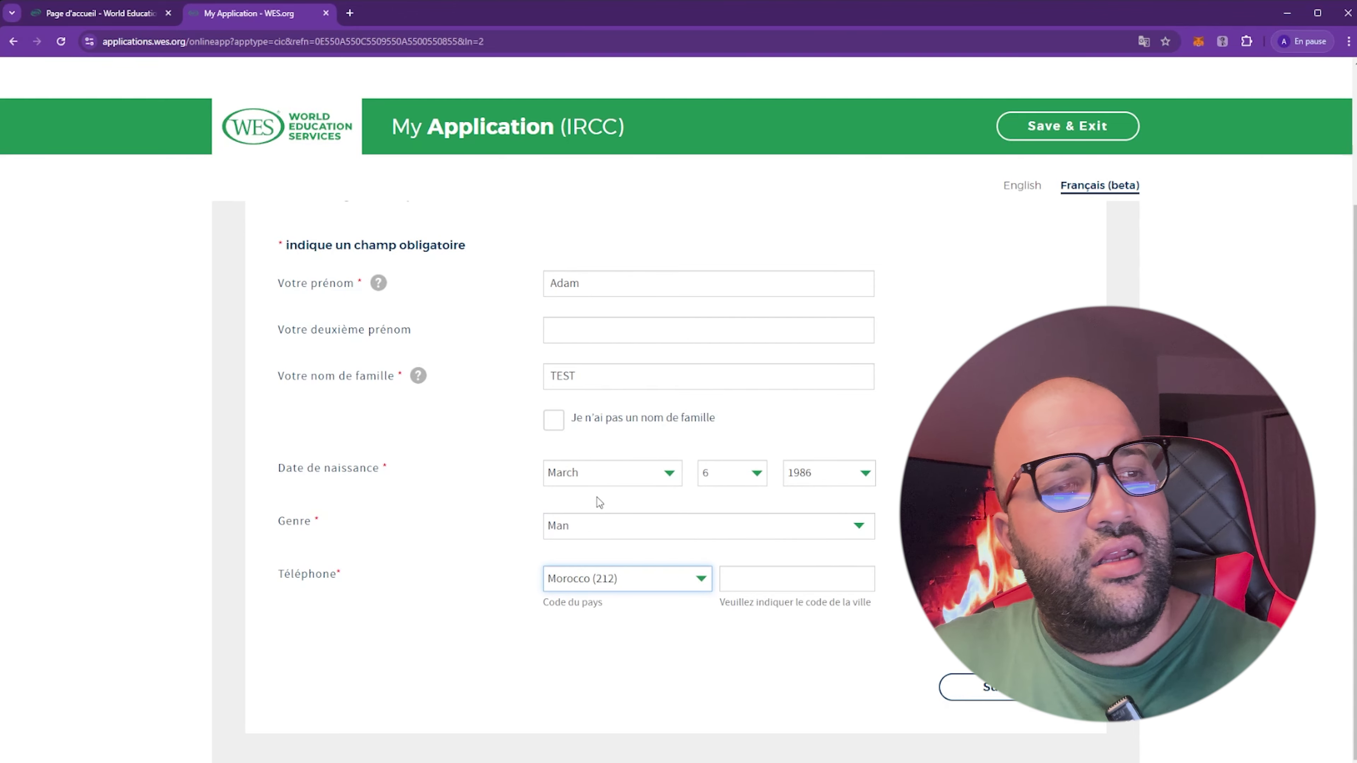
pyautogui.click(830, 578)
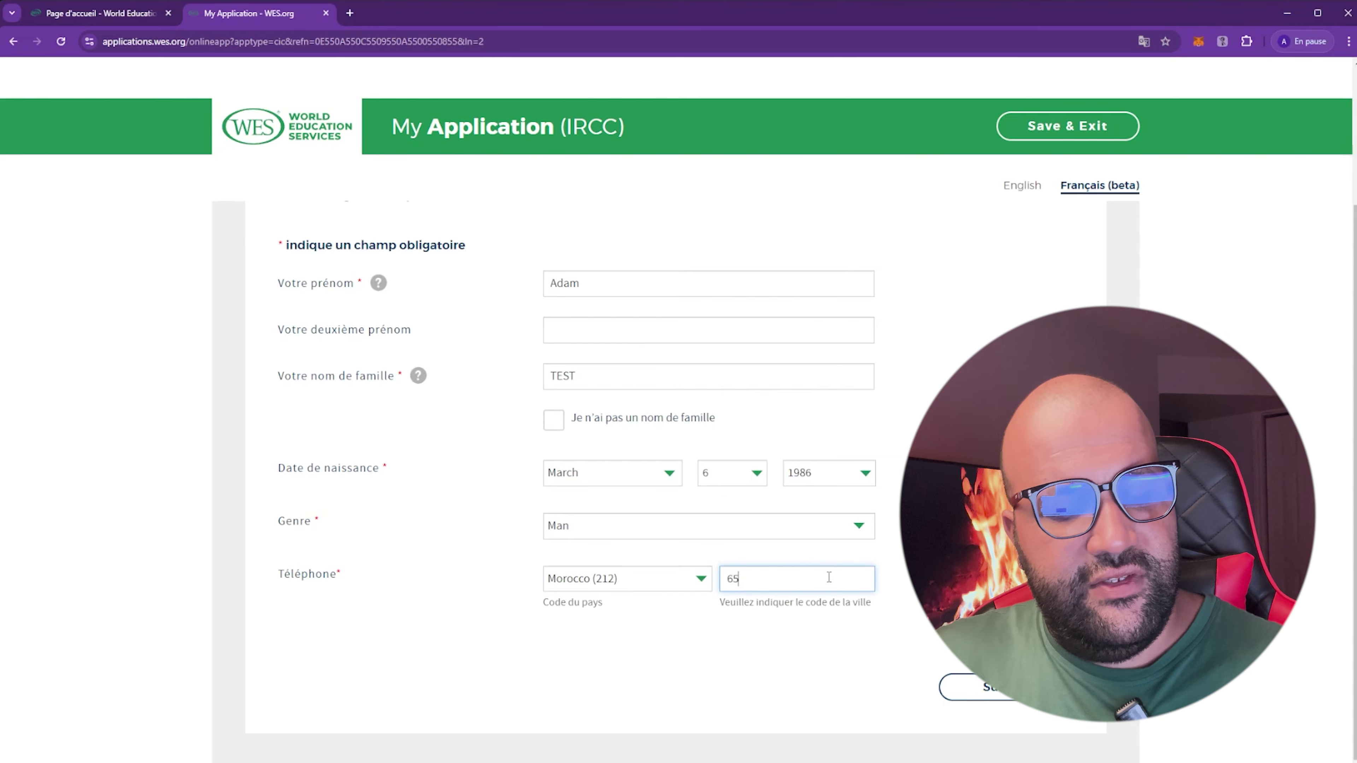
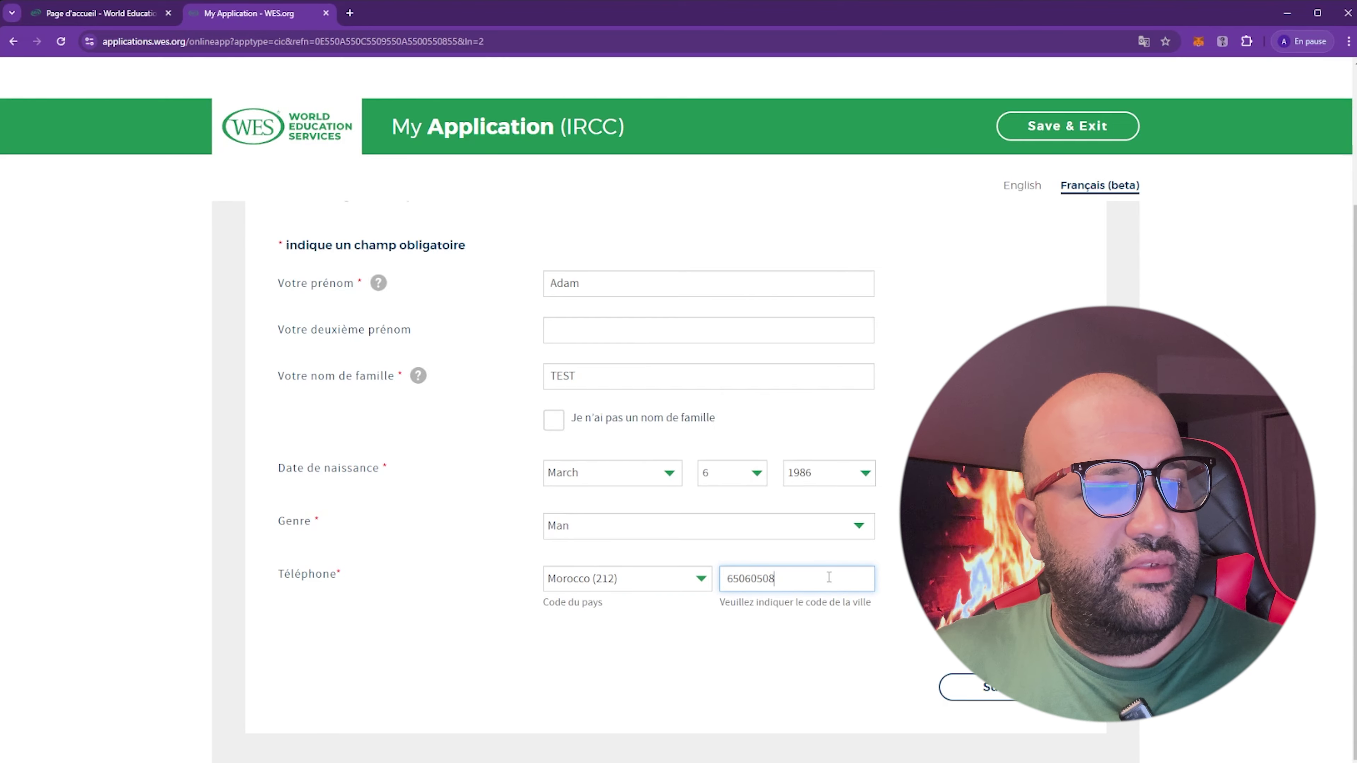
pyautogui.click(989, 687)
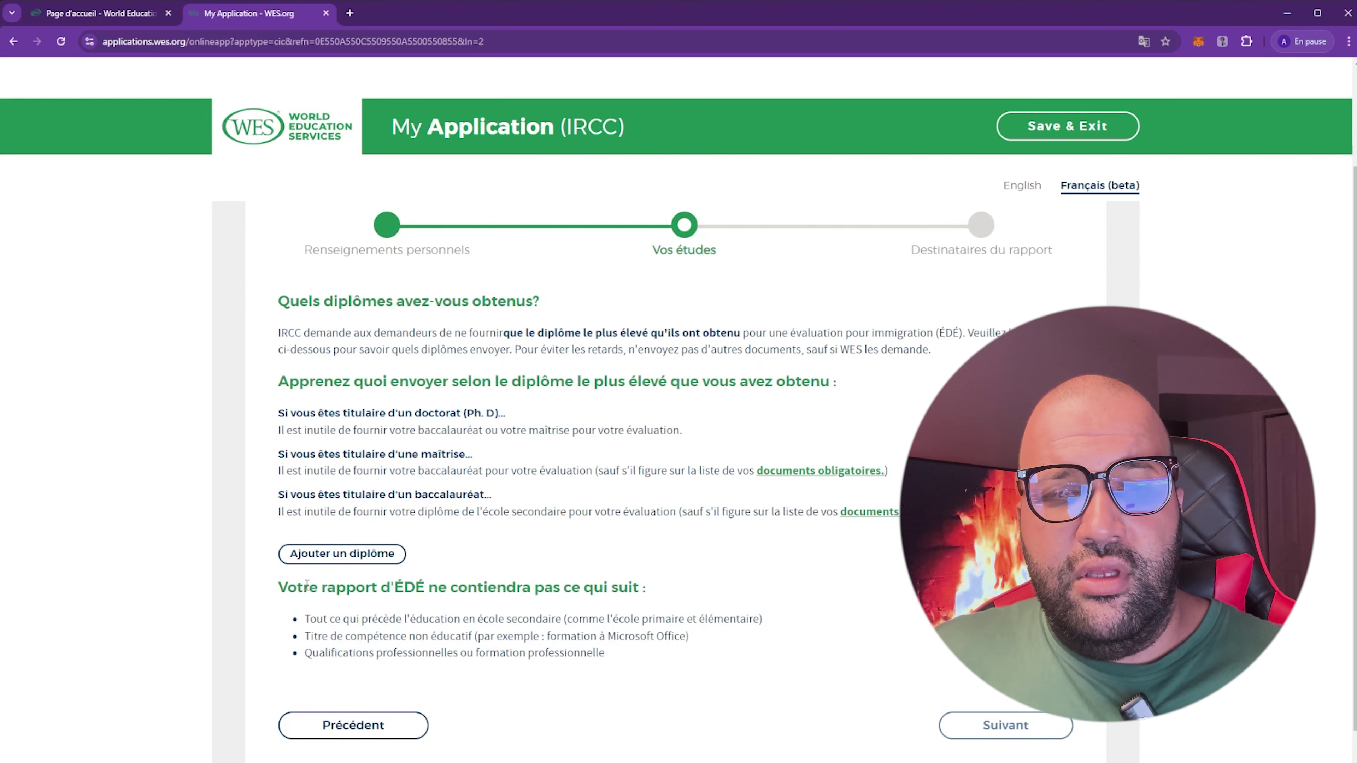
pyautogui.click(353, 556)
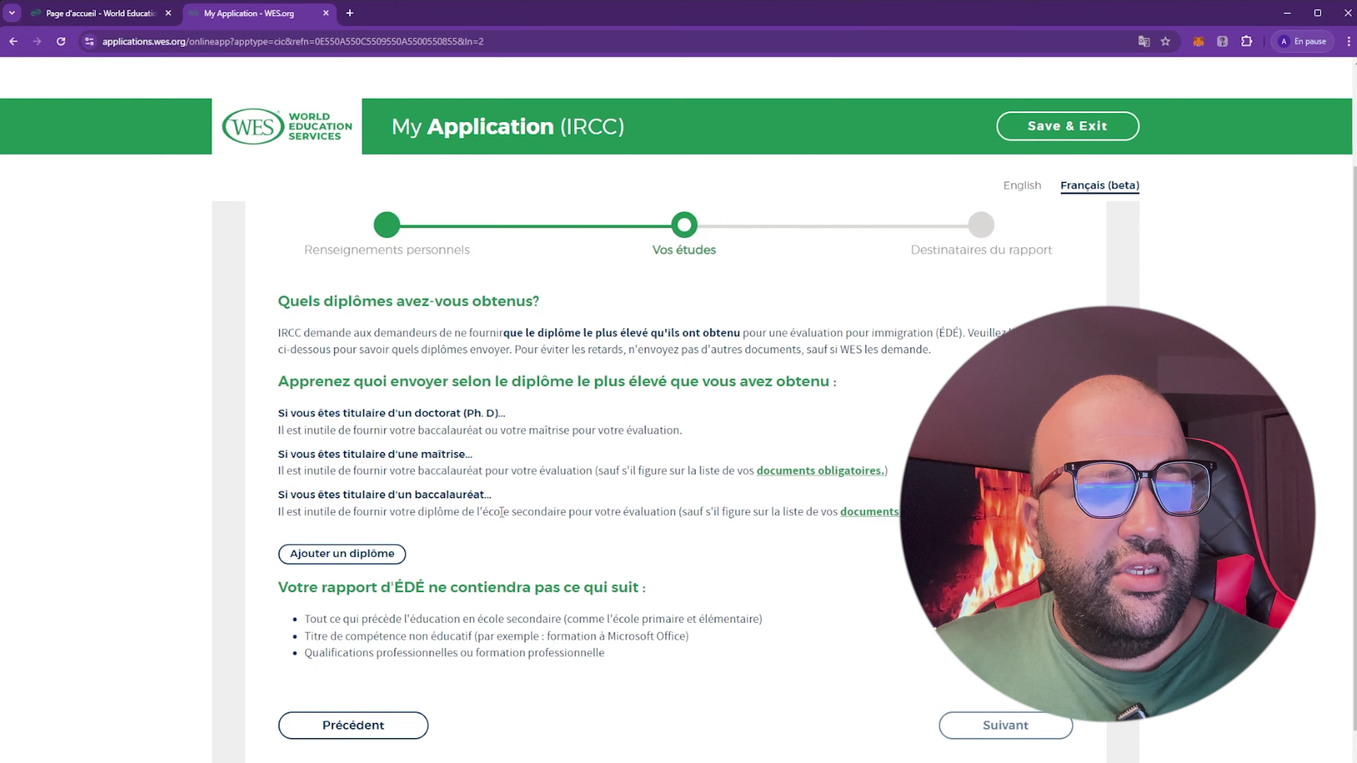
pyautogui.scroll(-3, 501, 512)
# Step: Start a new diploma with Morocco as country and Higher Education as education type
pyautogui.click(304, 450)
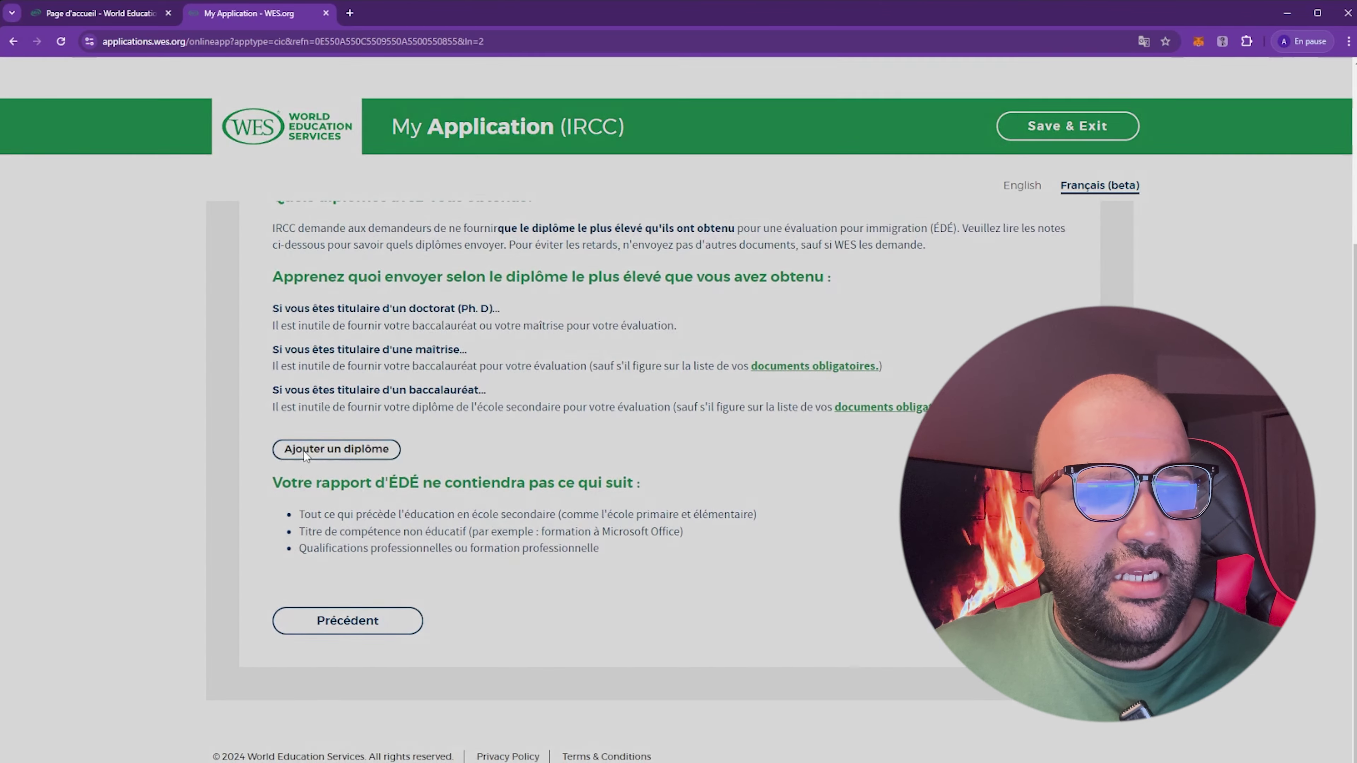
pyautogui.click(661, 283)
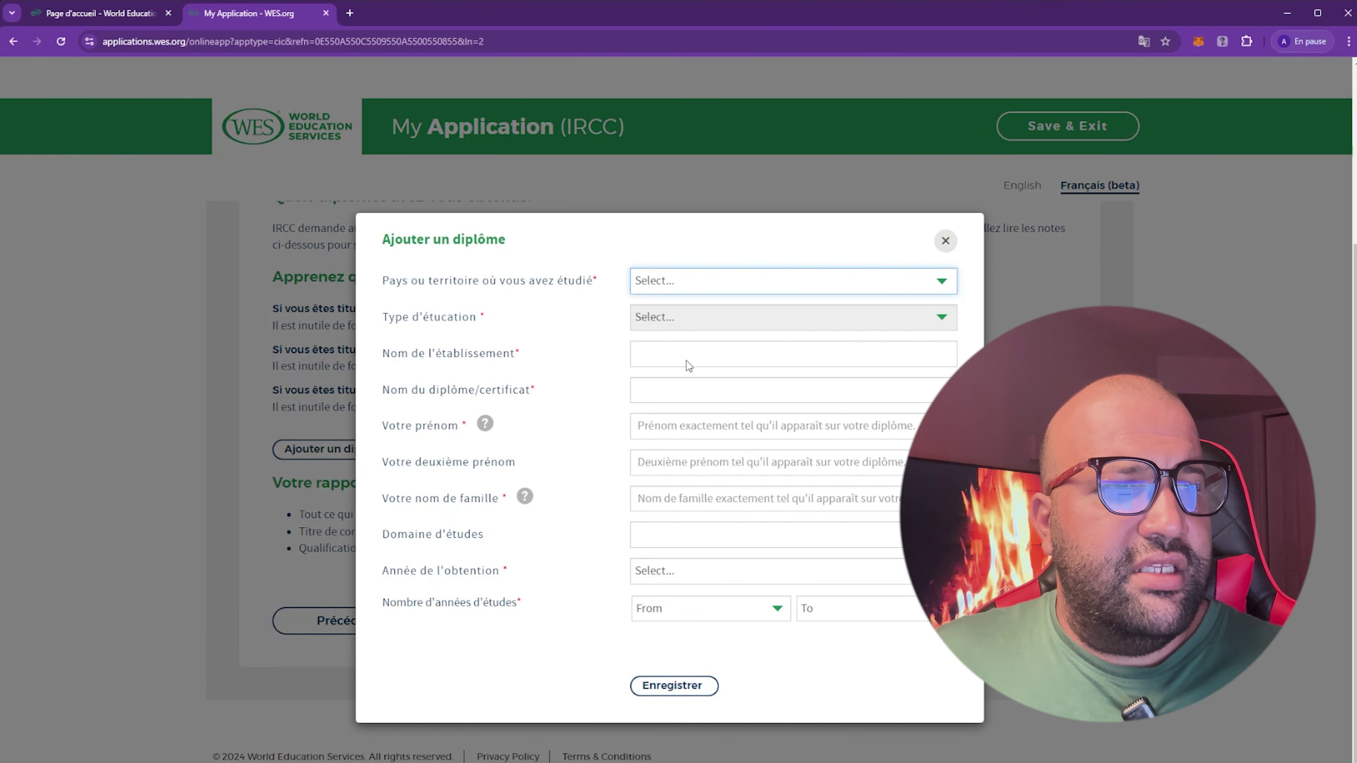
pyautogui.write('mor')
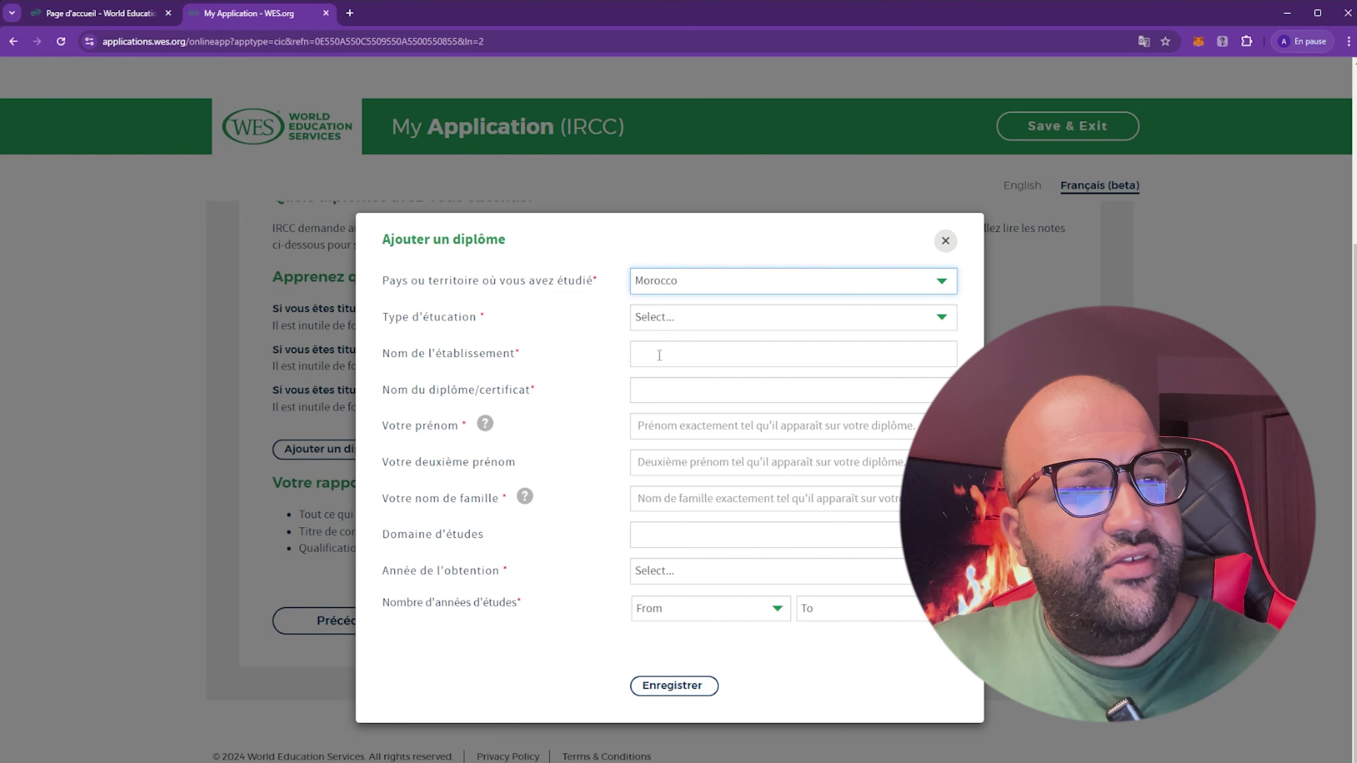
pyautogui.click(675, 318)
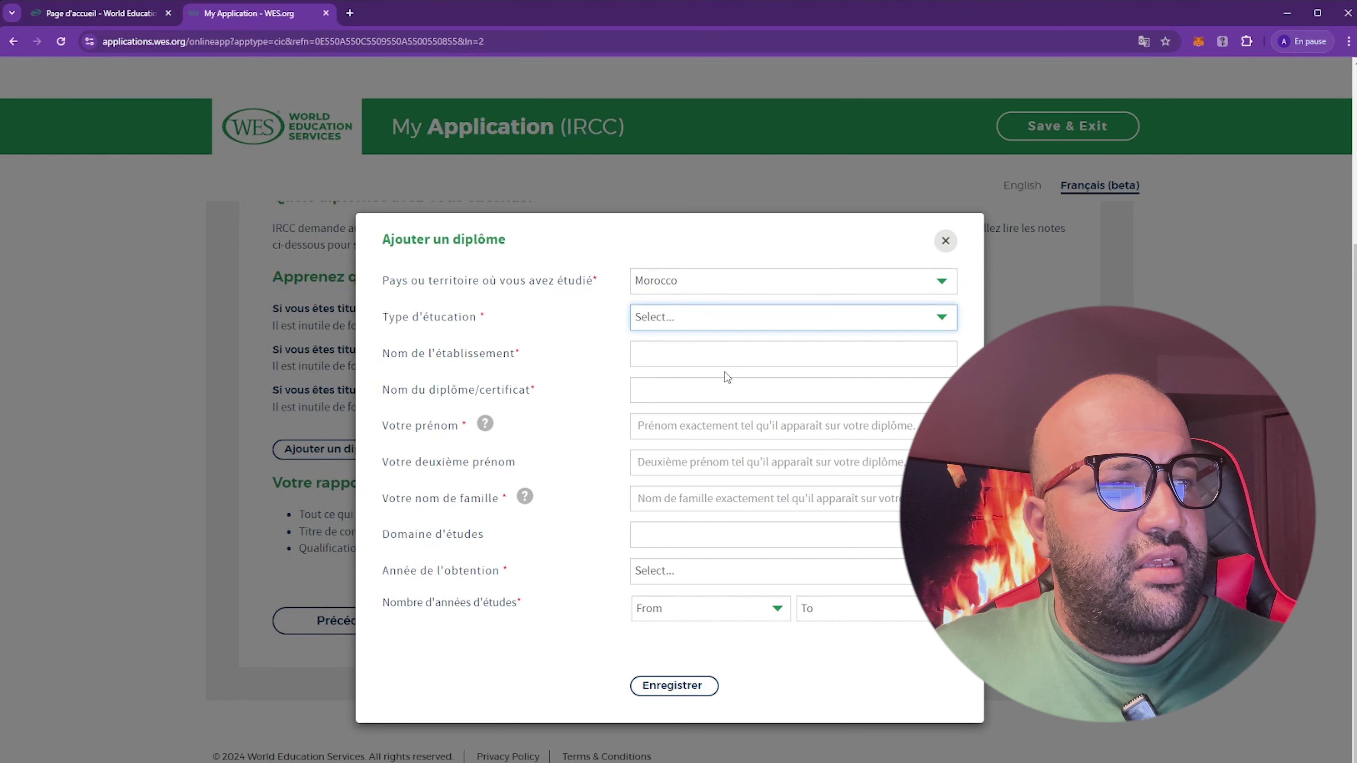
pyautogui.write('her Education')
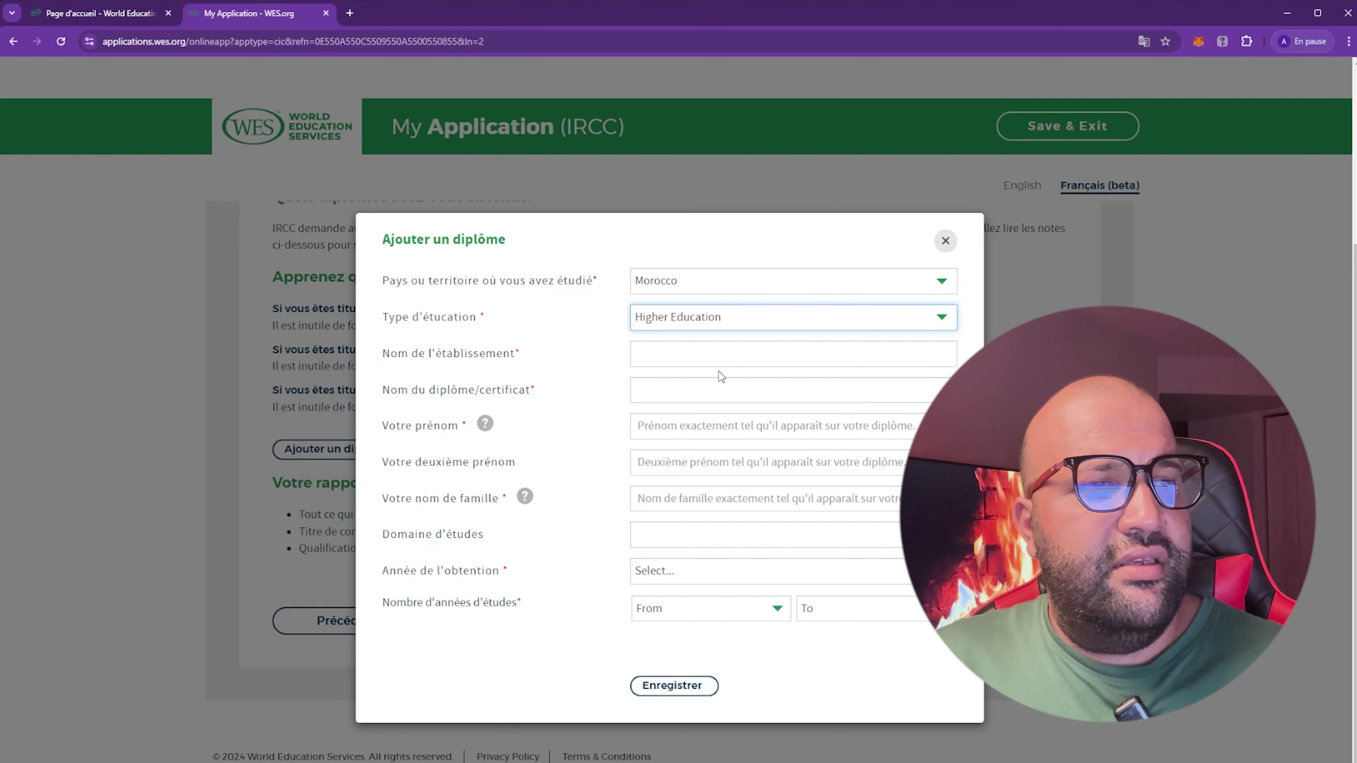
# Step: Search the institution name, trying UHI, hassan and emsi before settling on isga
pyautogui.click(713, 349)
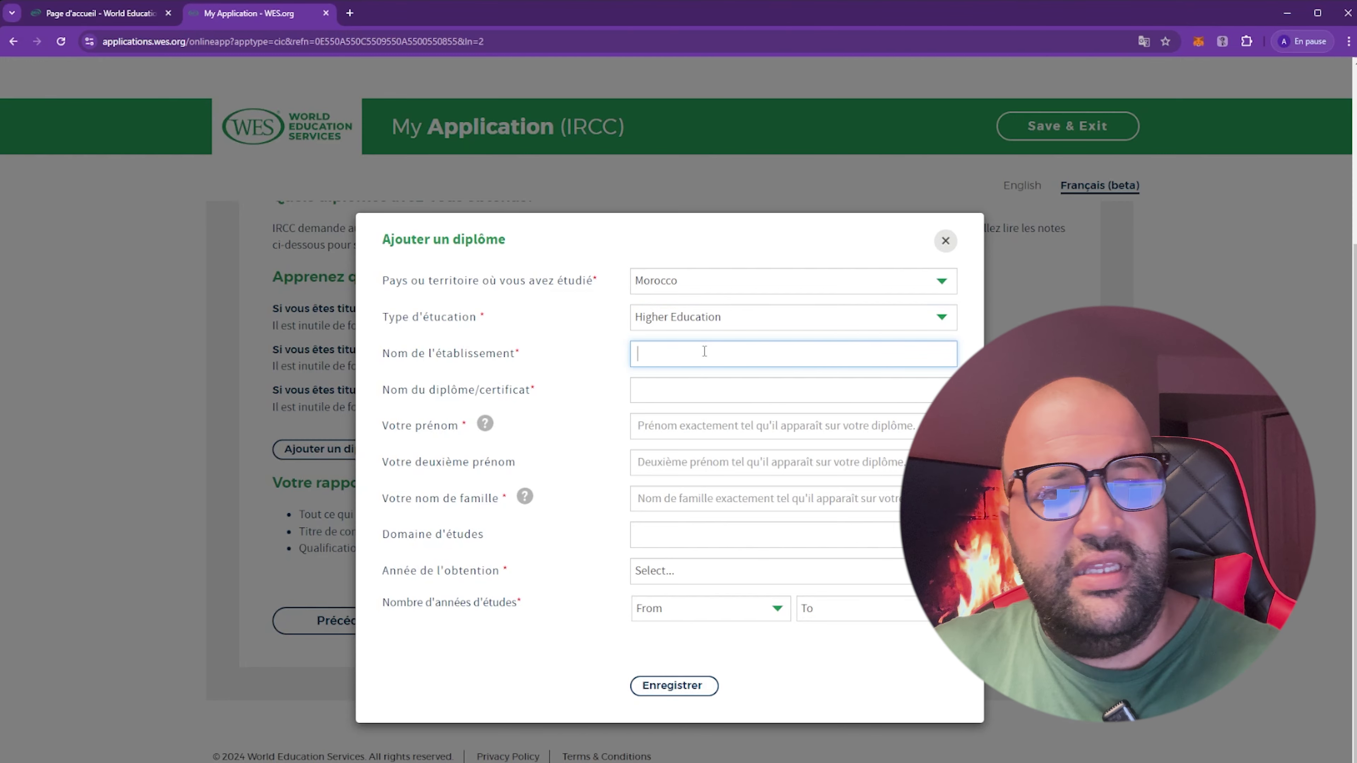
pyautogui.write('U')
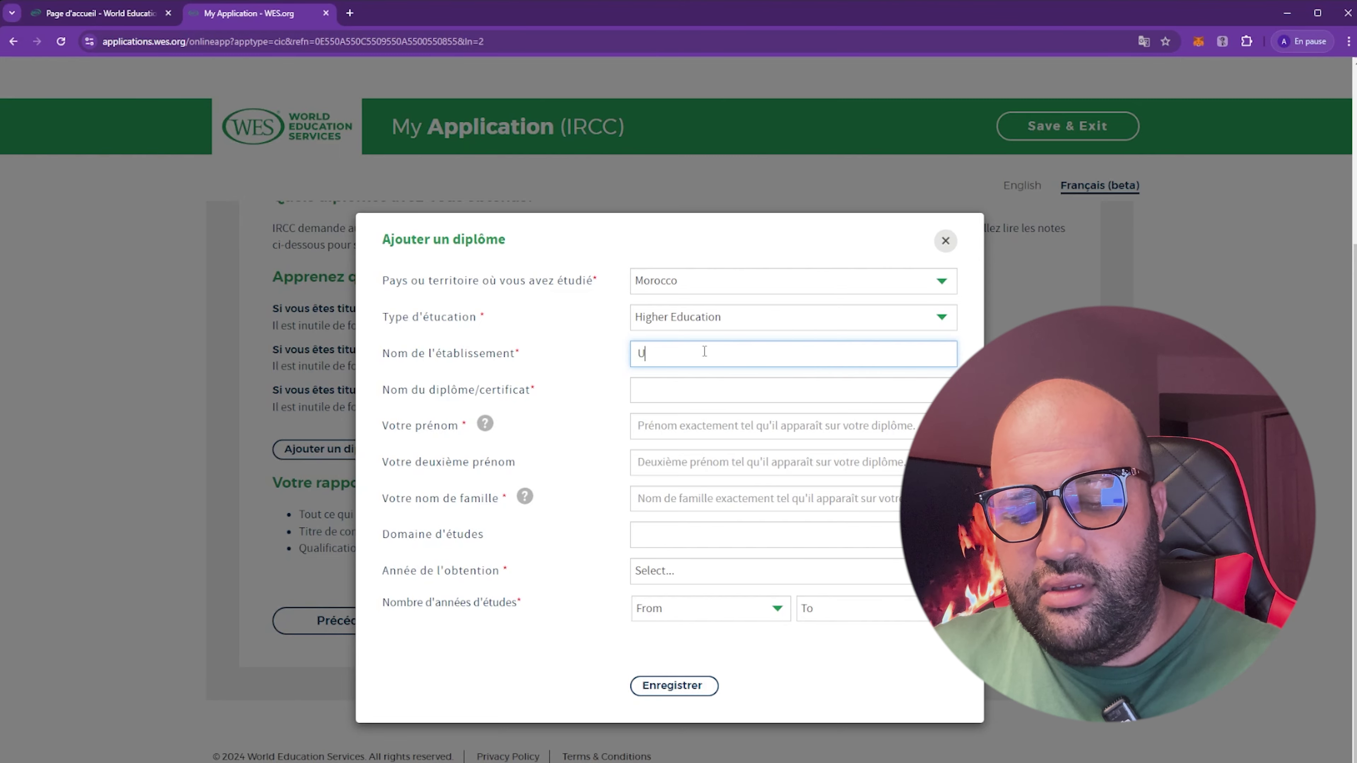
pyautogui.write('HI')
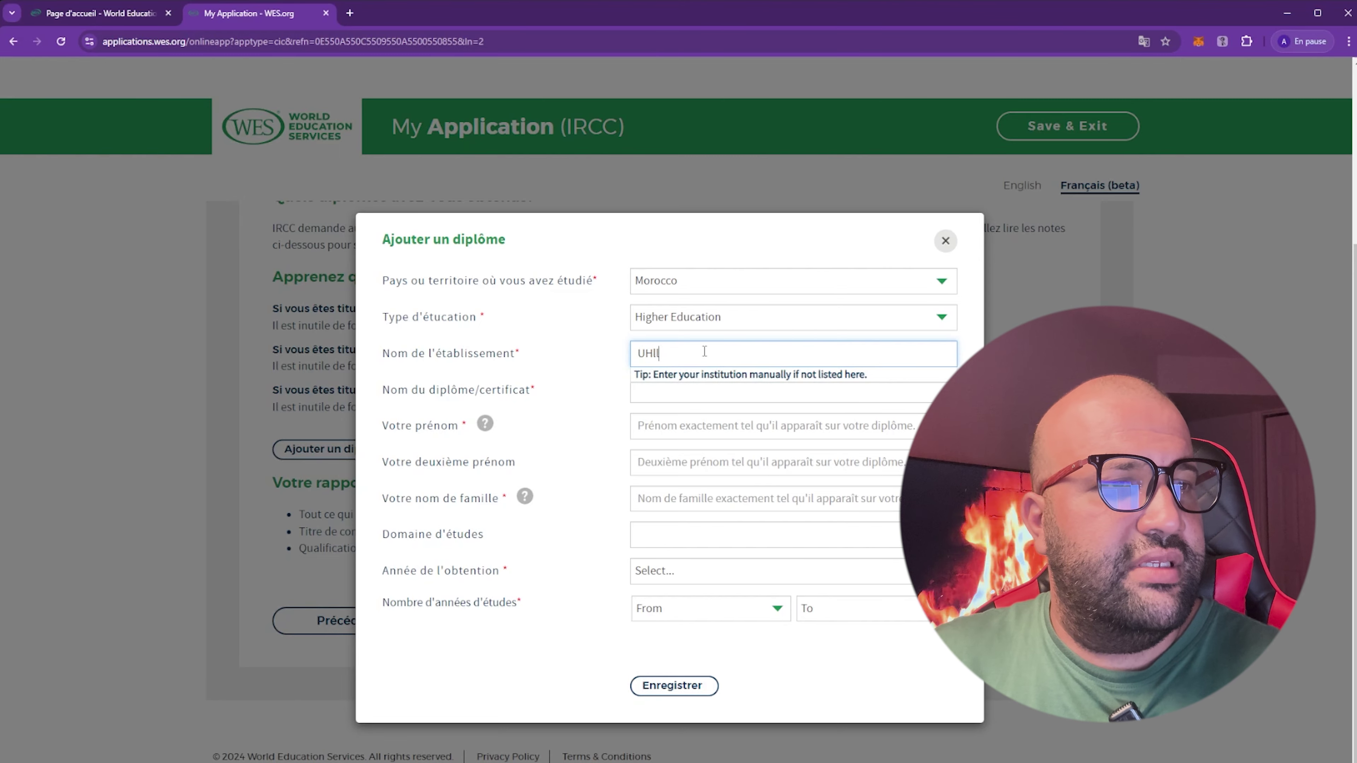
pyautogui.press('BackSpace')
pyautogui.press('BackSpace')
pyautogui.press('BackSpace')
pyautogui.write('hassan')
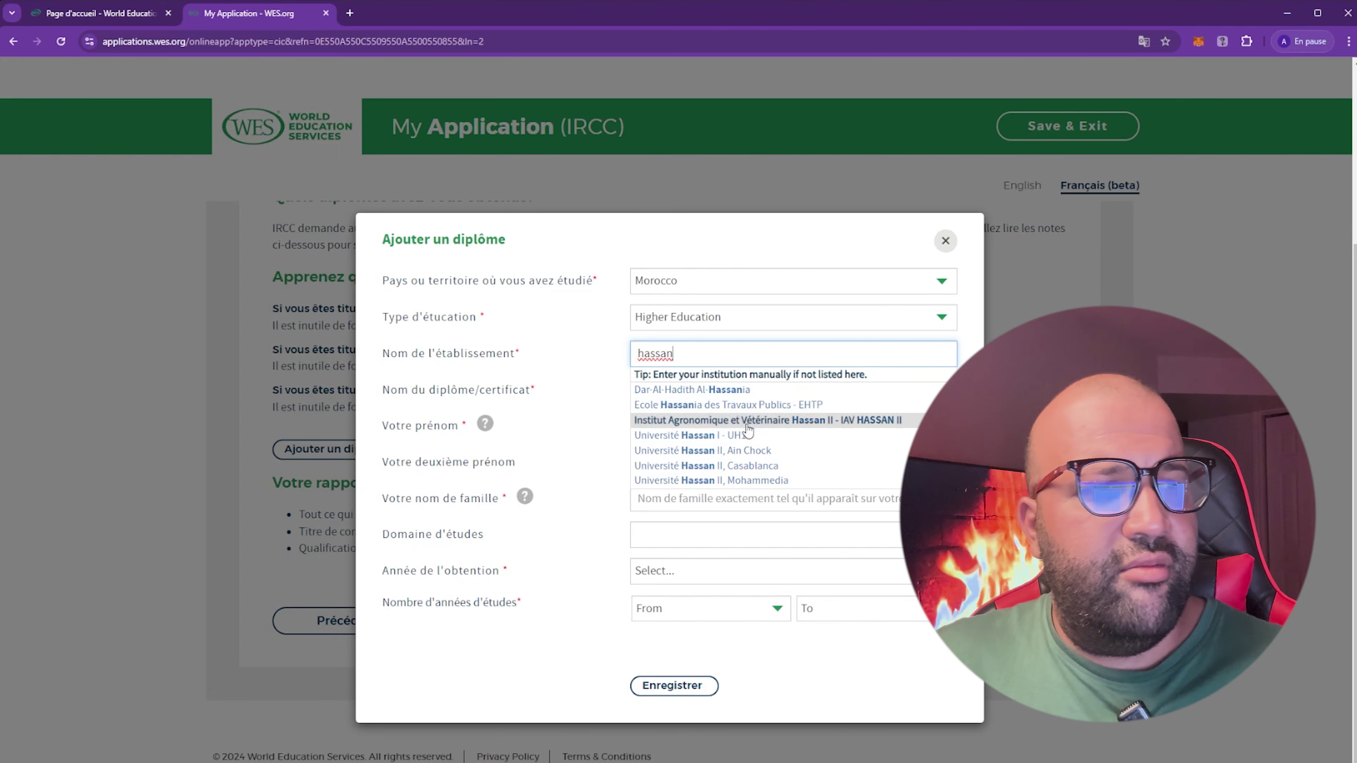
pyautogui.hotkey('ctrl', 'a')
pyautogui.write('emsi')
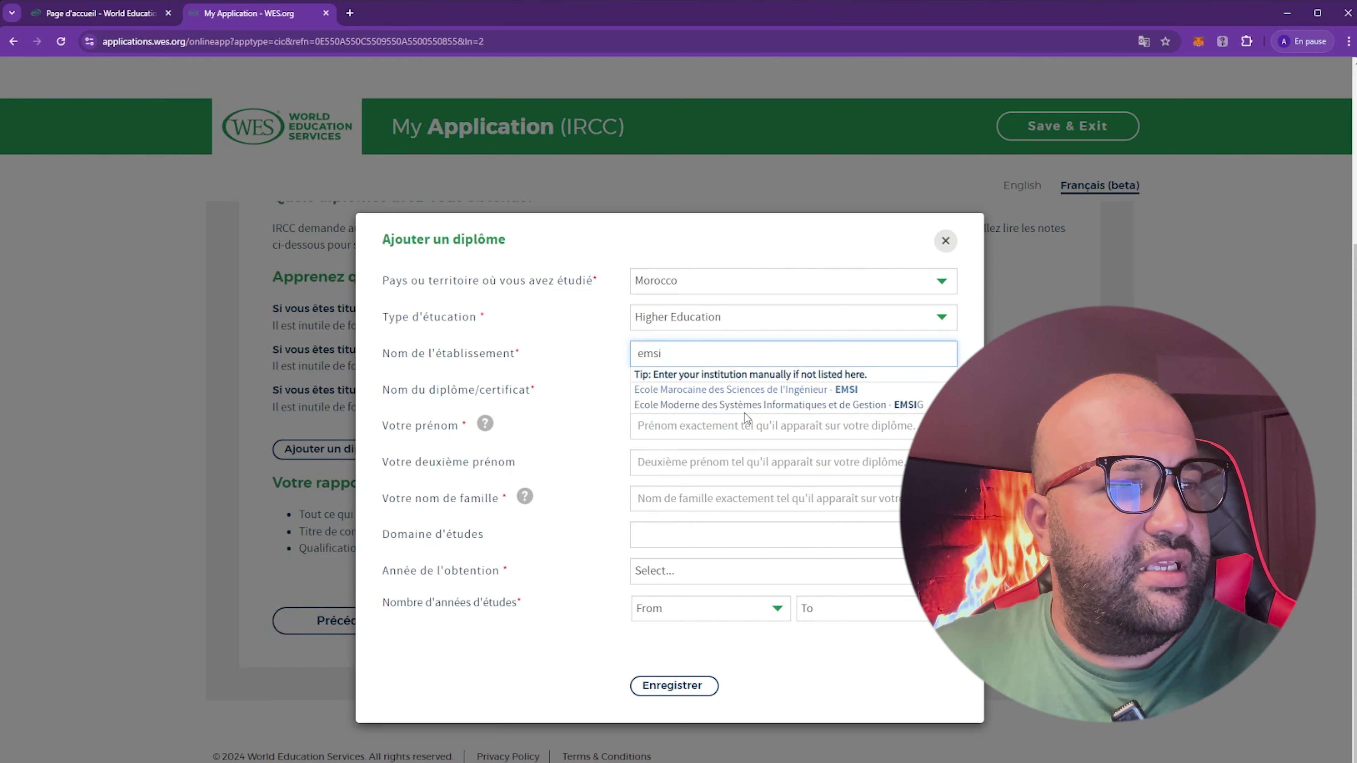
pyautogui.hotkey('ctrl', 'a')
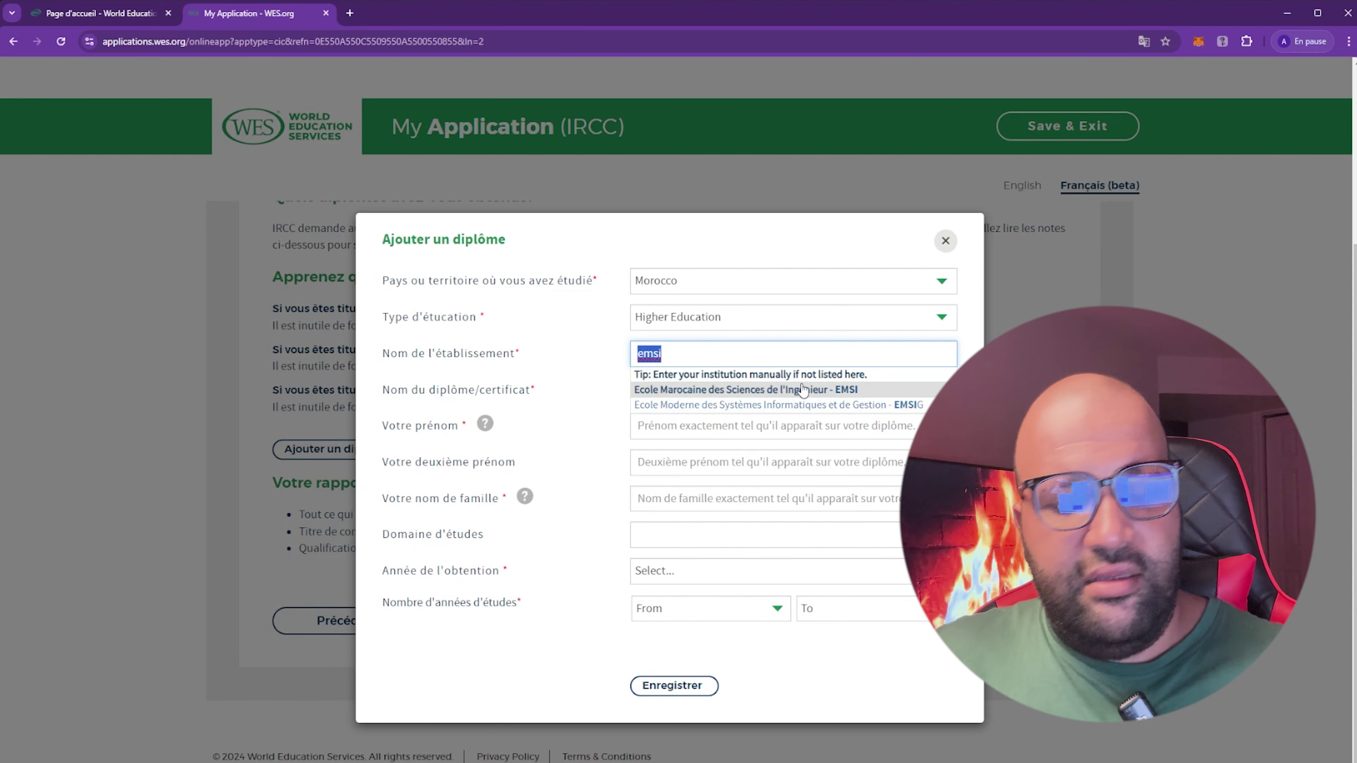
pyautogui.write('isga')
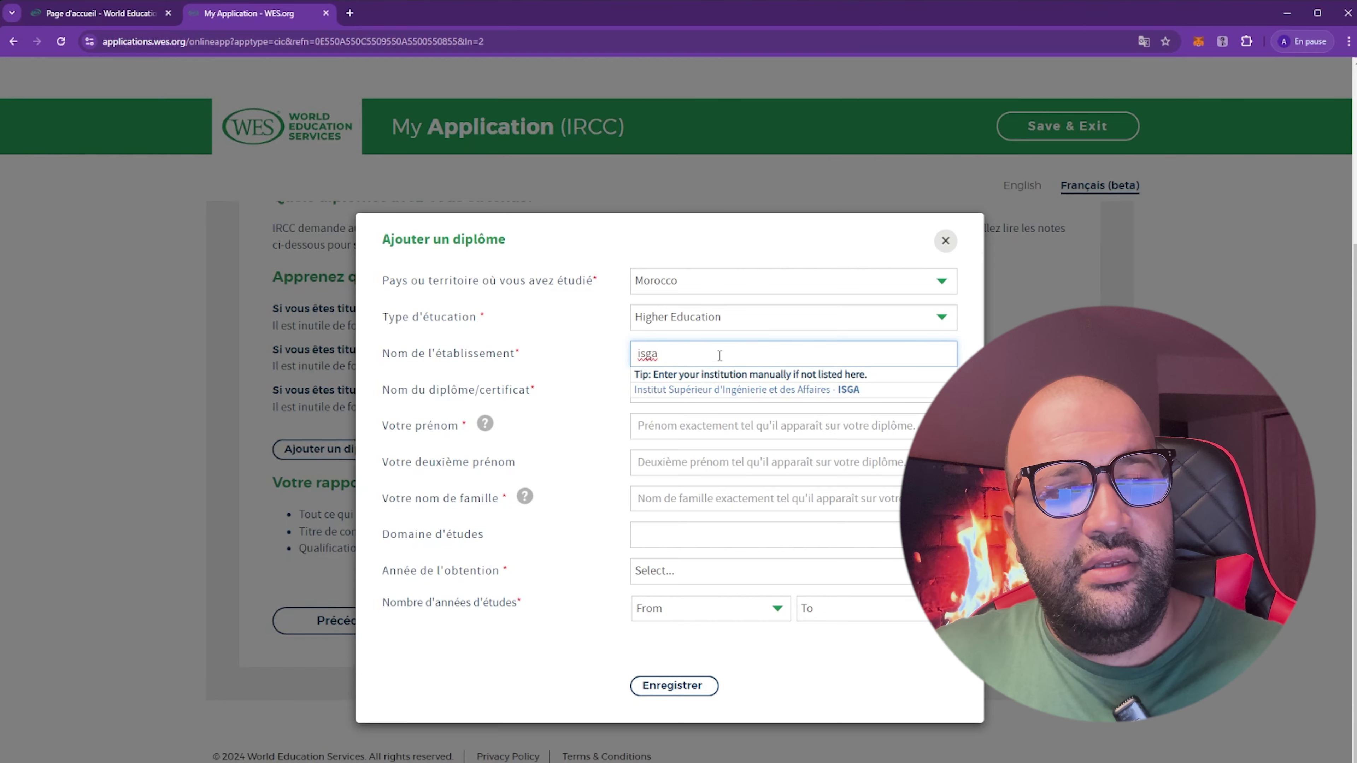
# Step: Select ISGA as the institution and Master of Business Administration as the diploma
pyautogui.click(742, 390)
pyautogui.click(736, 393)
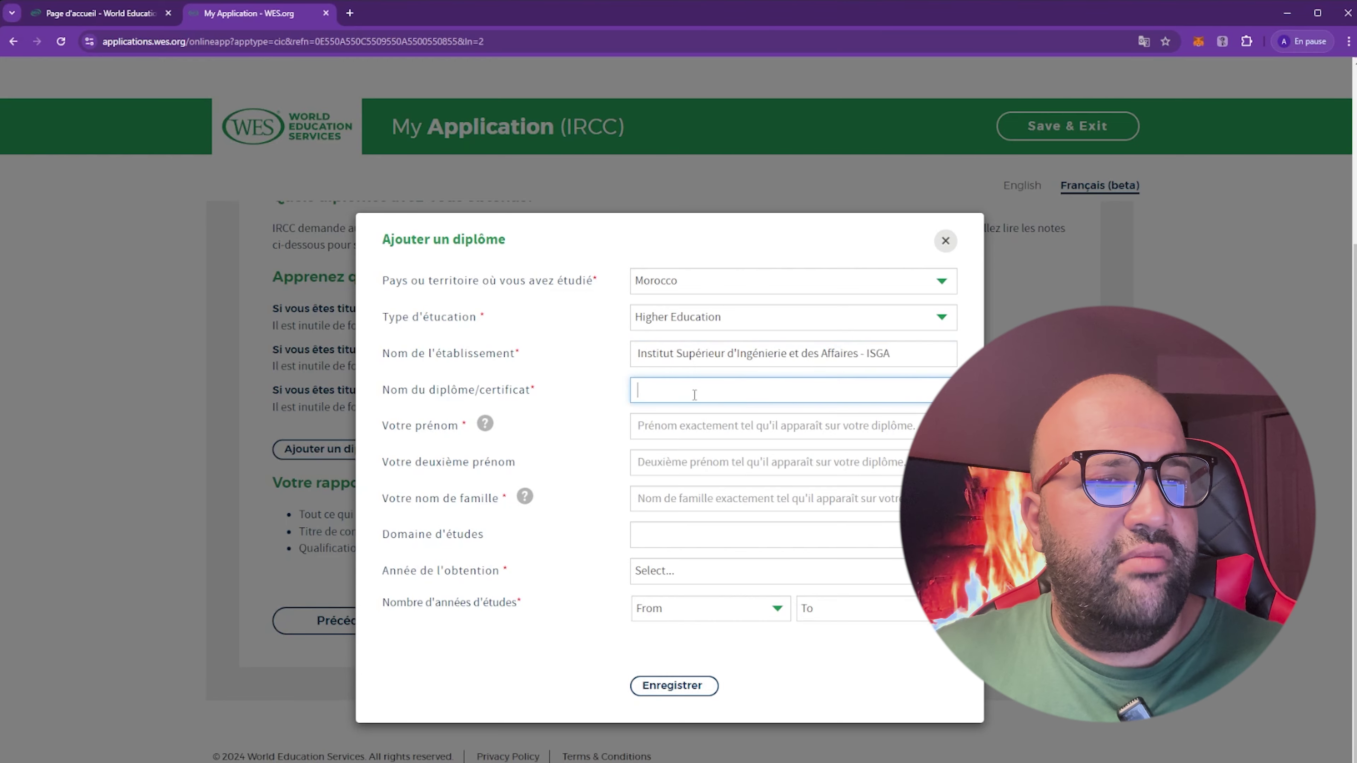
pyautogui.write('ing')
pyautogui.press('BackSpace')
pyautogui.press('BackSpace')
pyautogui.press('BackSpace')
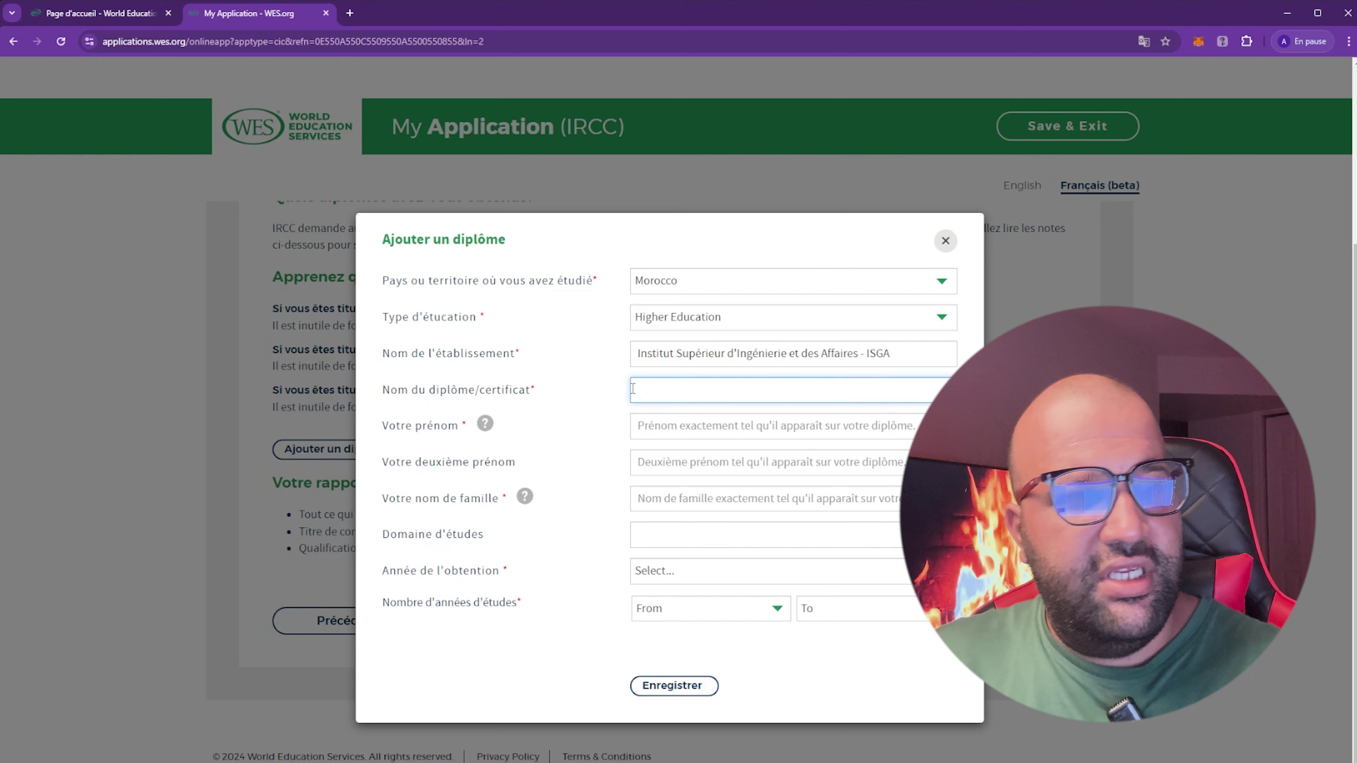
pyautogui.write('mas')
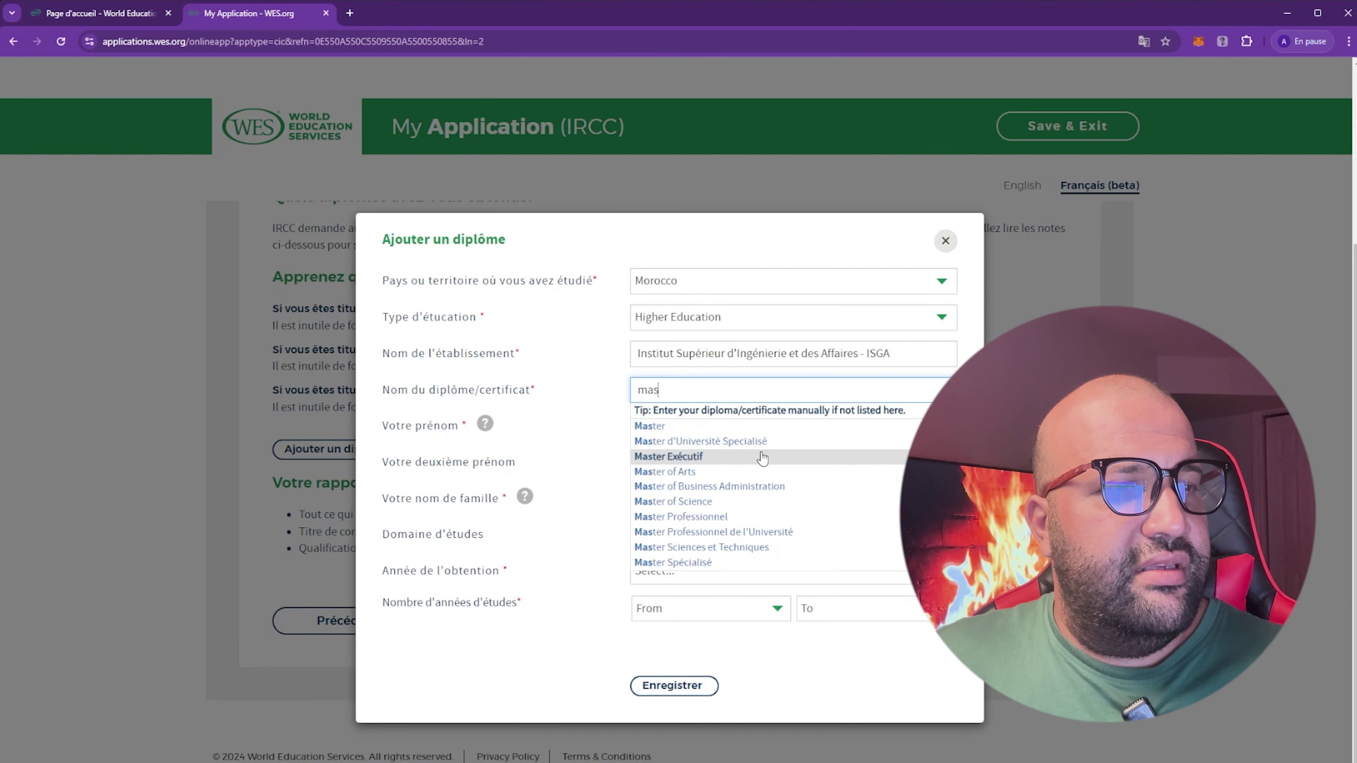
pyautogui.click(750, 486)
# Step: Enter the holder's names, field 'ressources humaines', graduation 2016, study years 2014–2016, and save
pyautogui.click(681, 427)
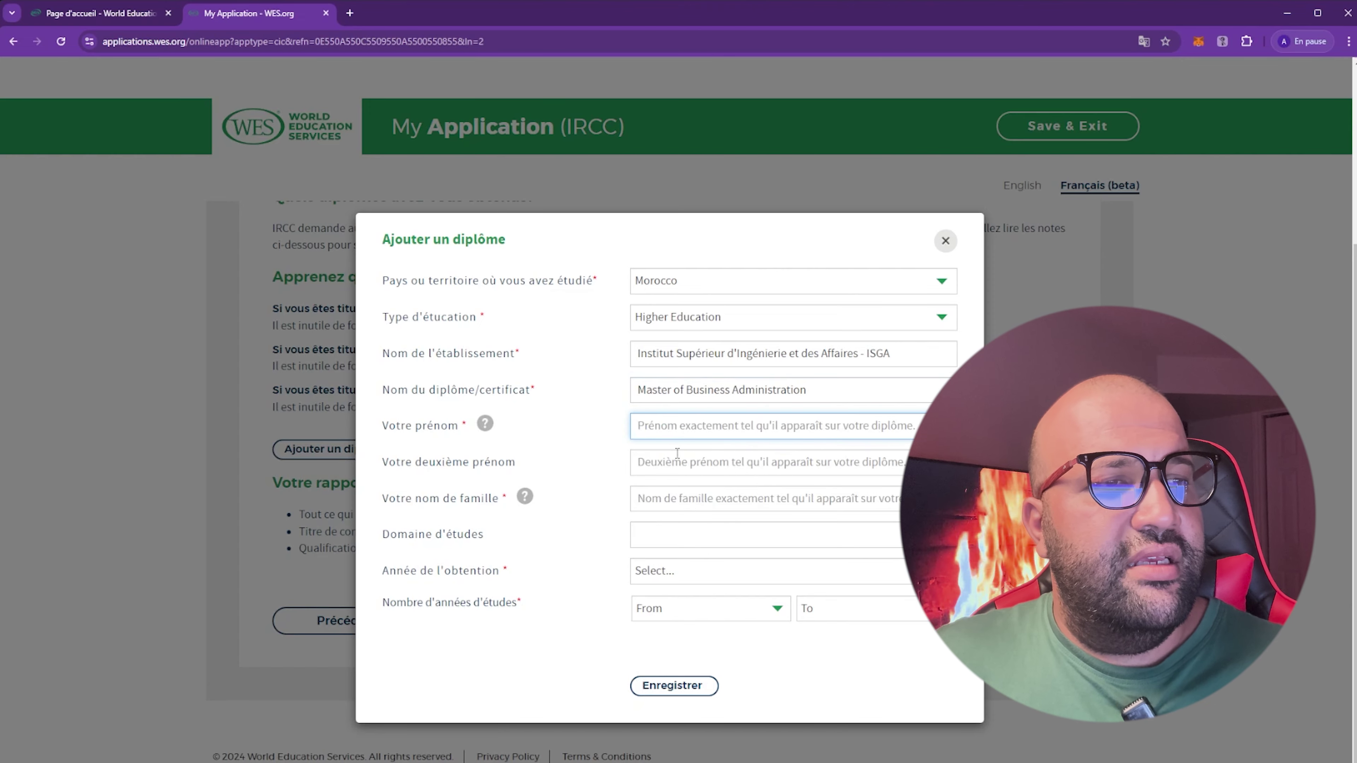
pyautogui.write('Adam')
pyautogui.press('Tab')
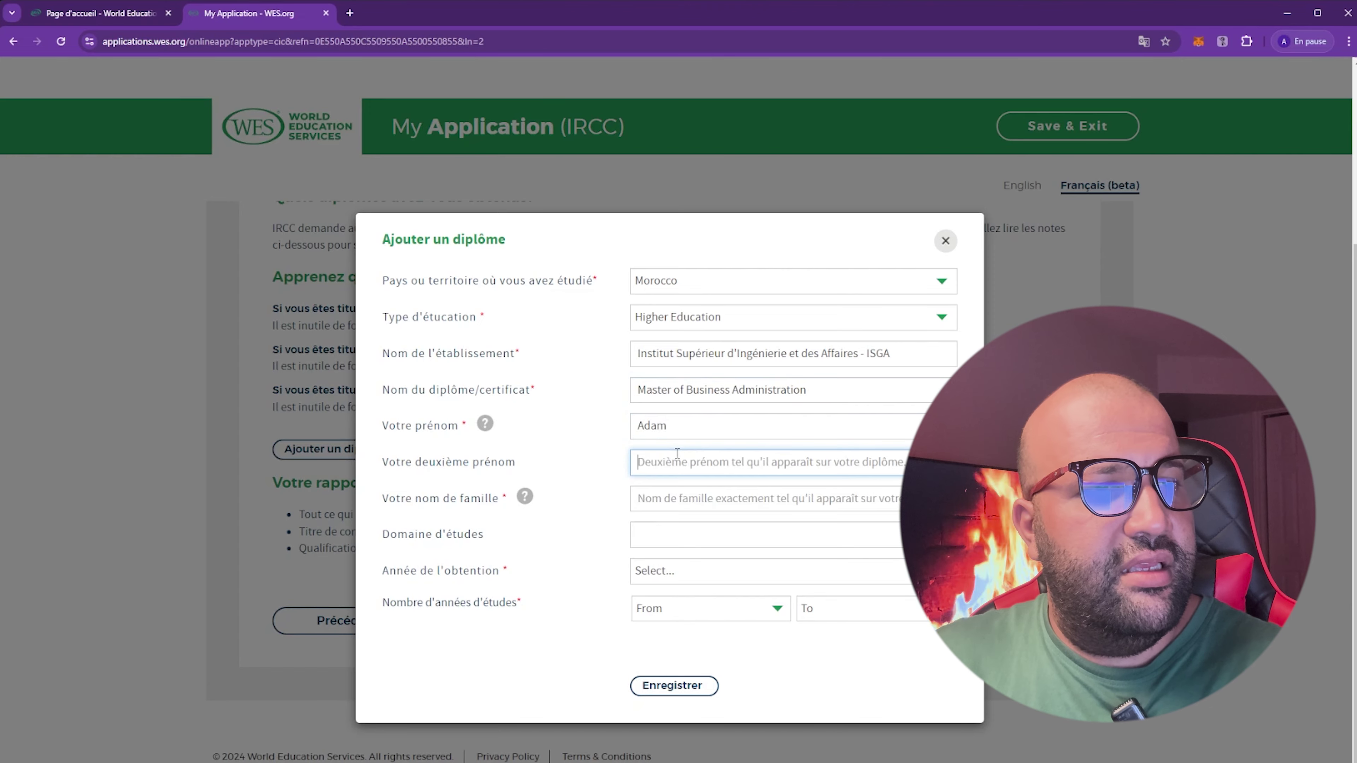
pyautogui.press('Tab')
pyautogui.write('Test')
pyautogui.press('Tab')
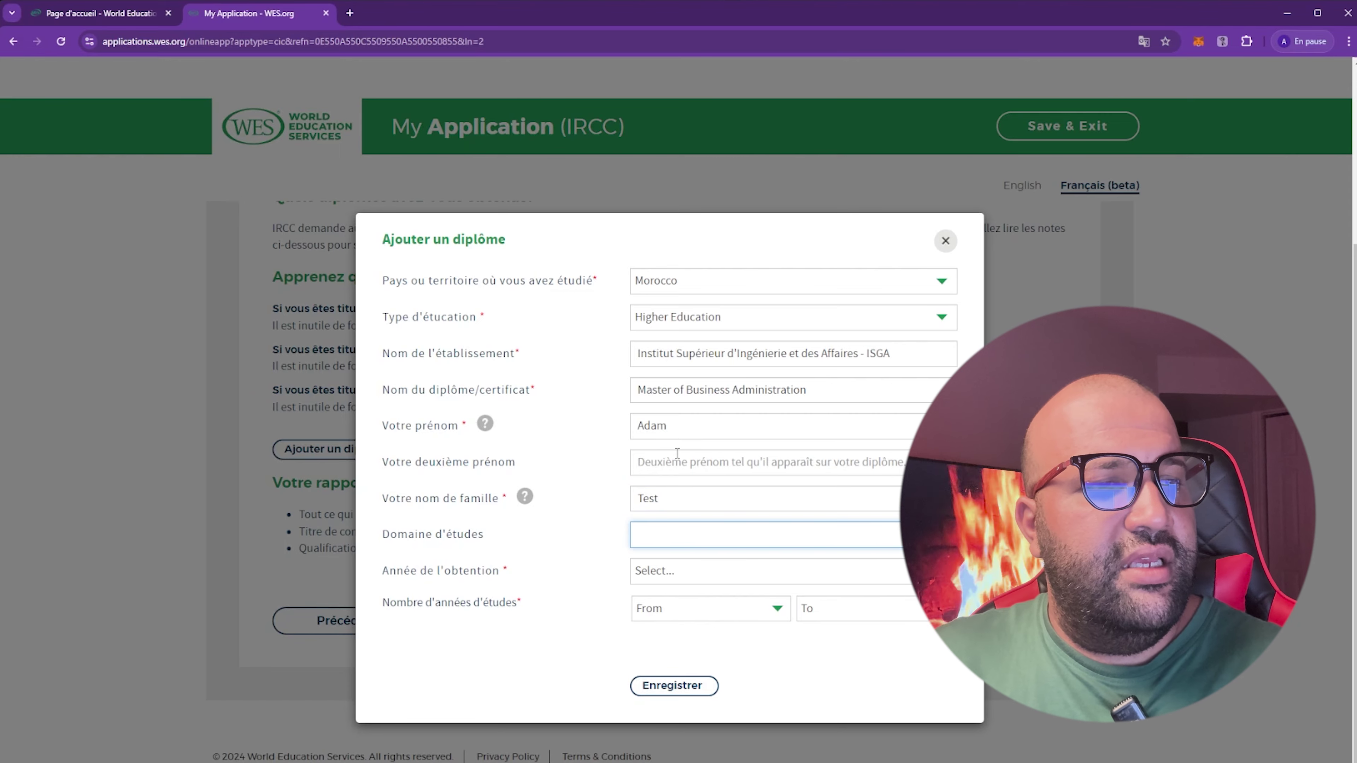
pyautogui.write('ressources humaines')
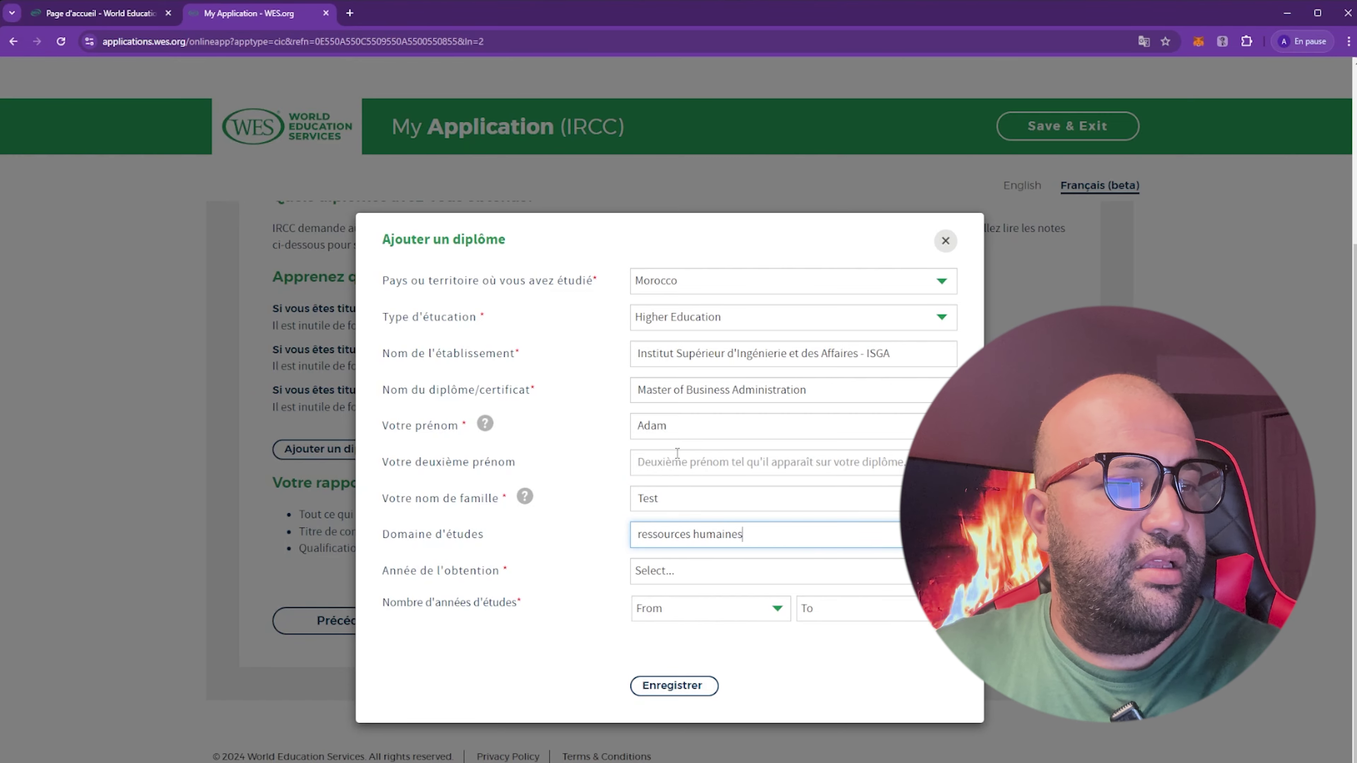
pyautogui.press('Tab')
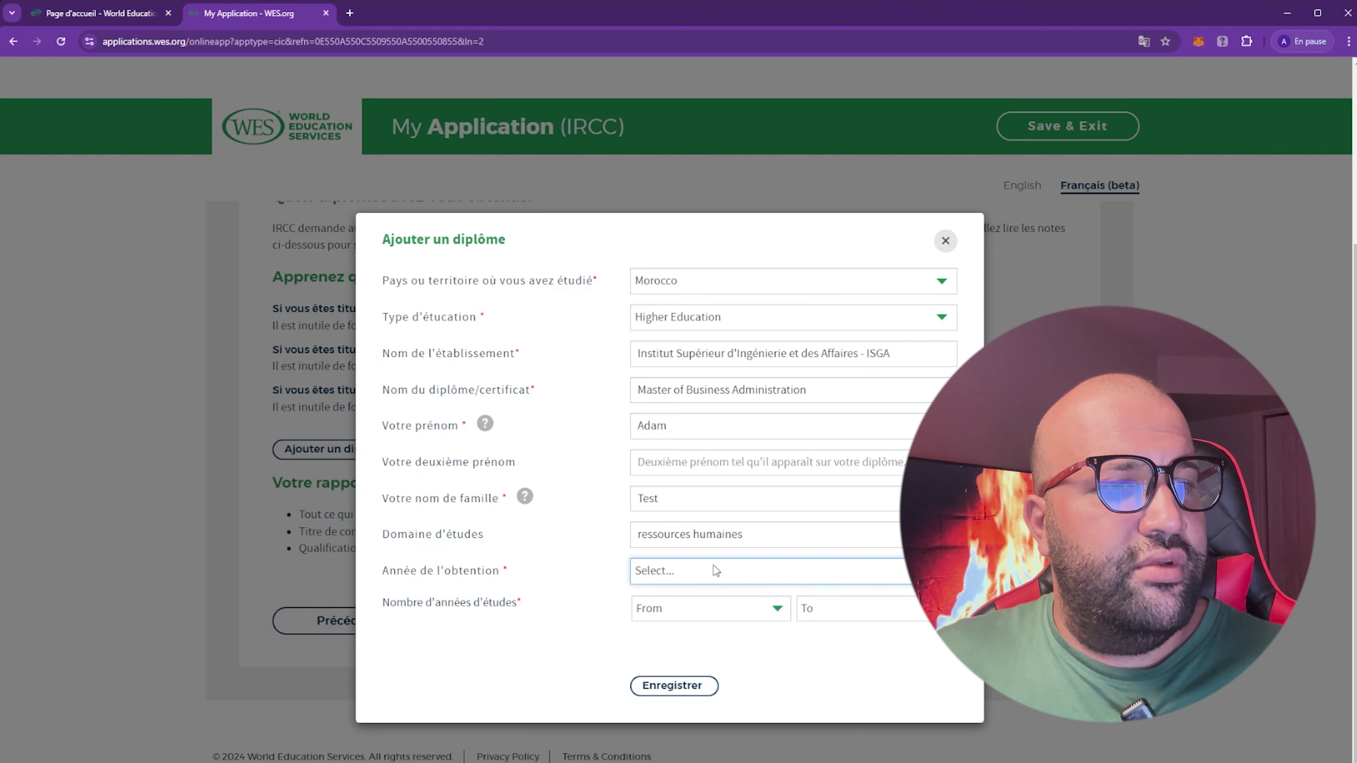
pyautogui.write('2016')
pyautogui.press('Tab')
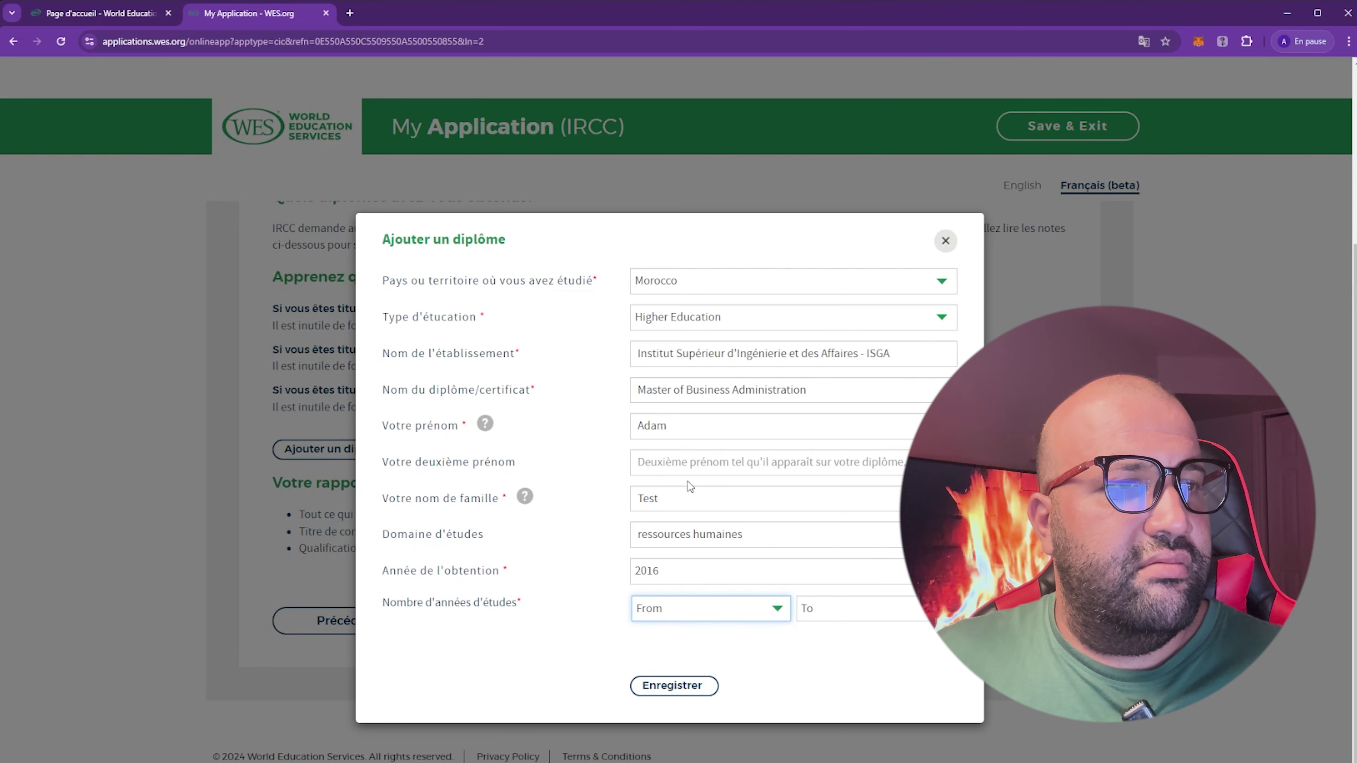
pyautogui.write('2014')
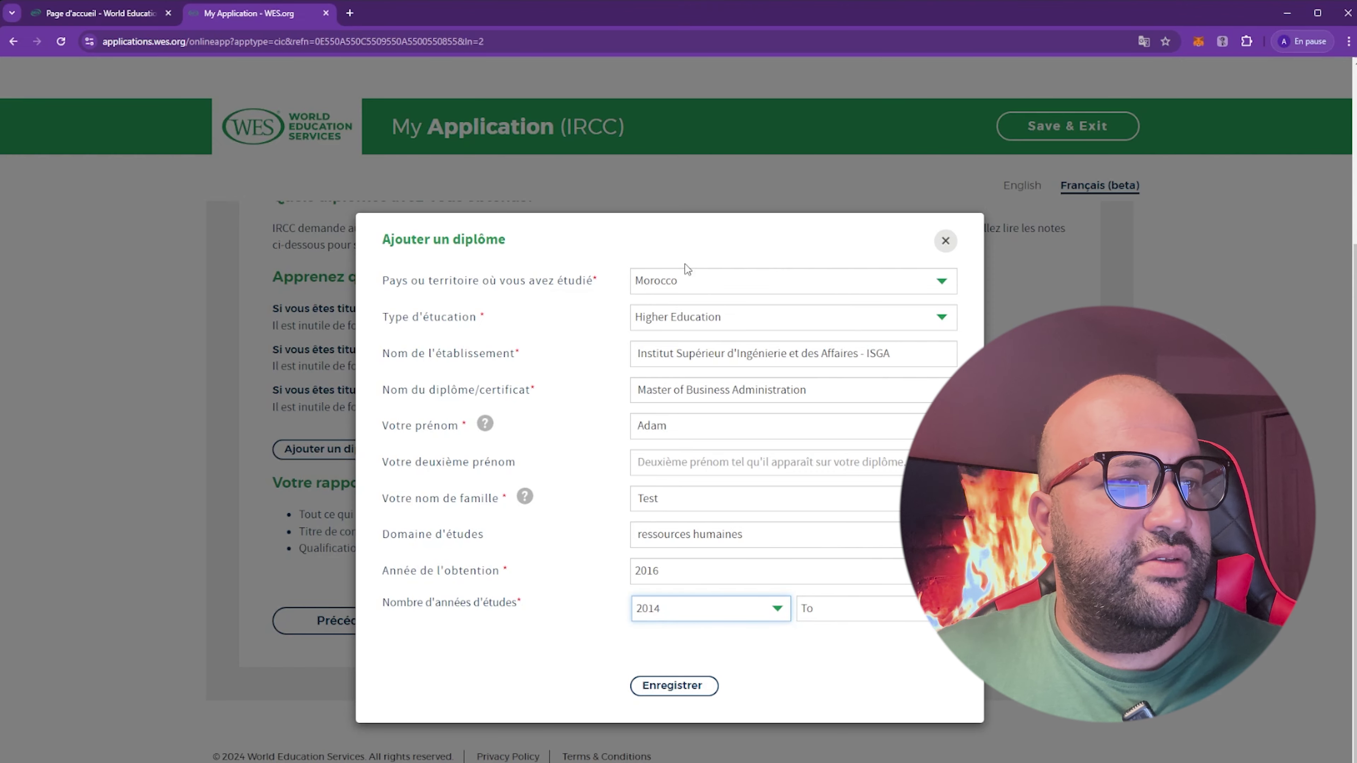
pyautogui.press('Tab')
pyautogui.write('2016')
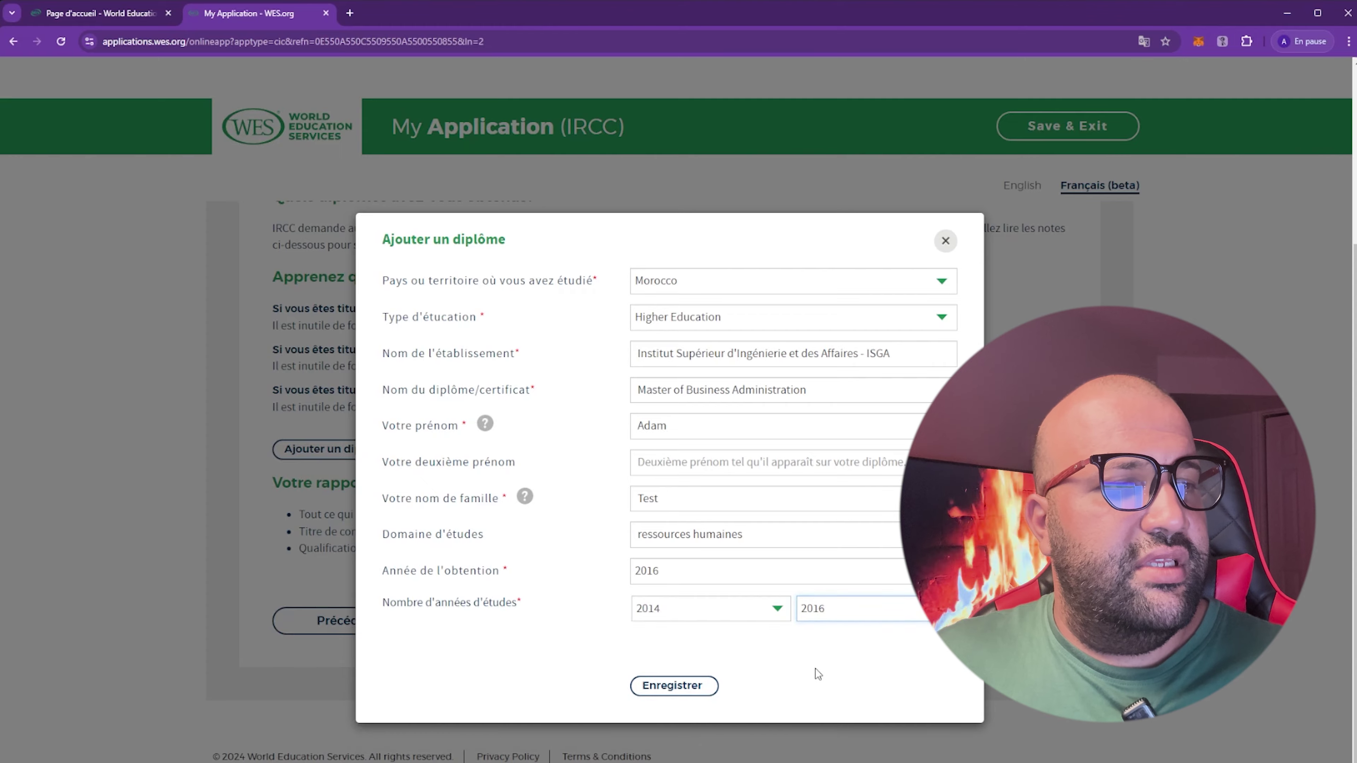
pyautogui.click(683, 688)
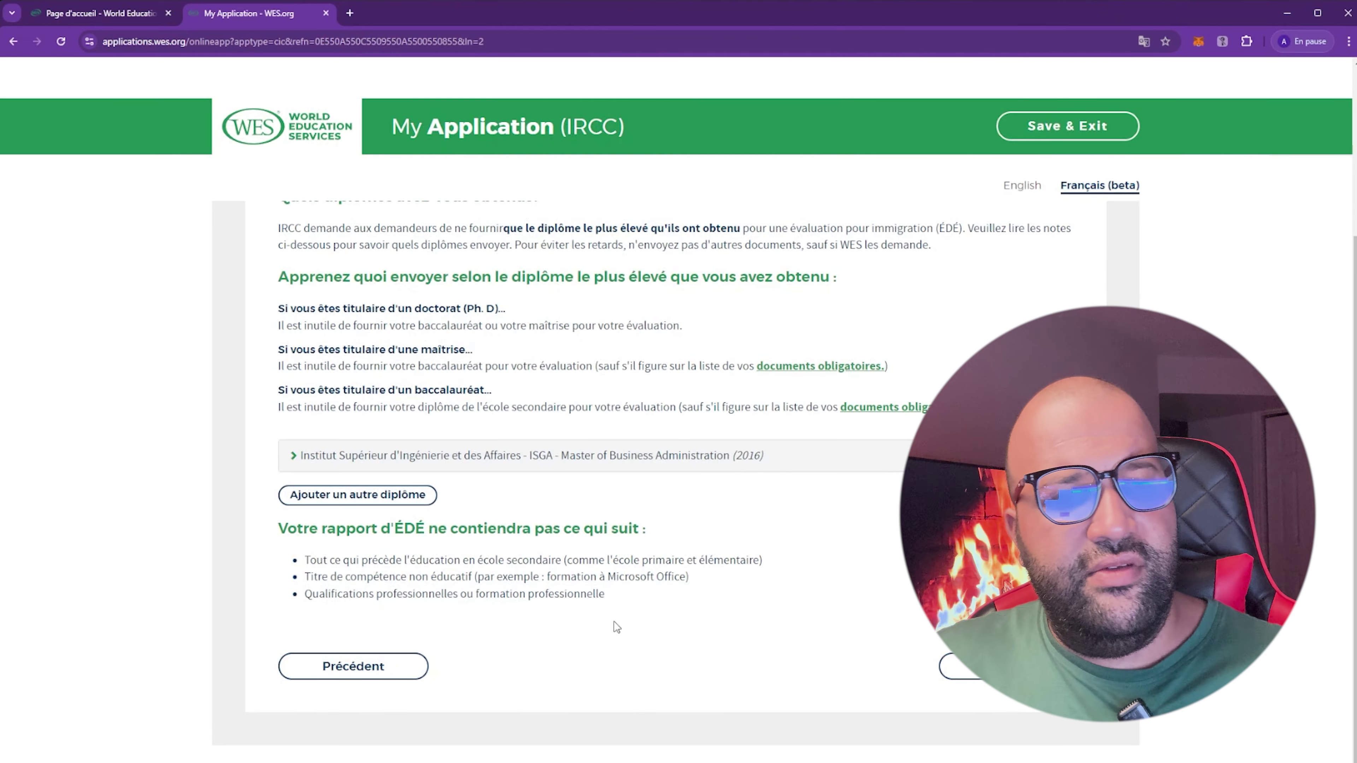
pyautogui.scroll(2, 559, 600)
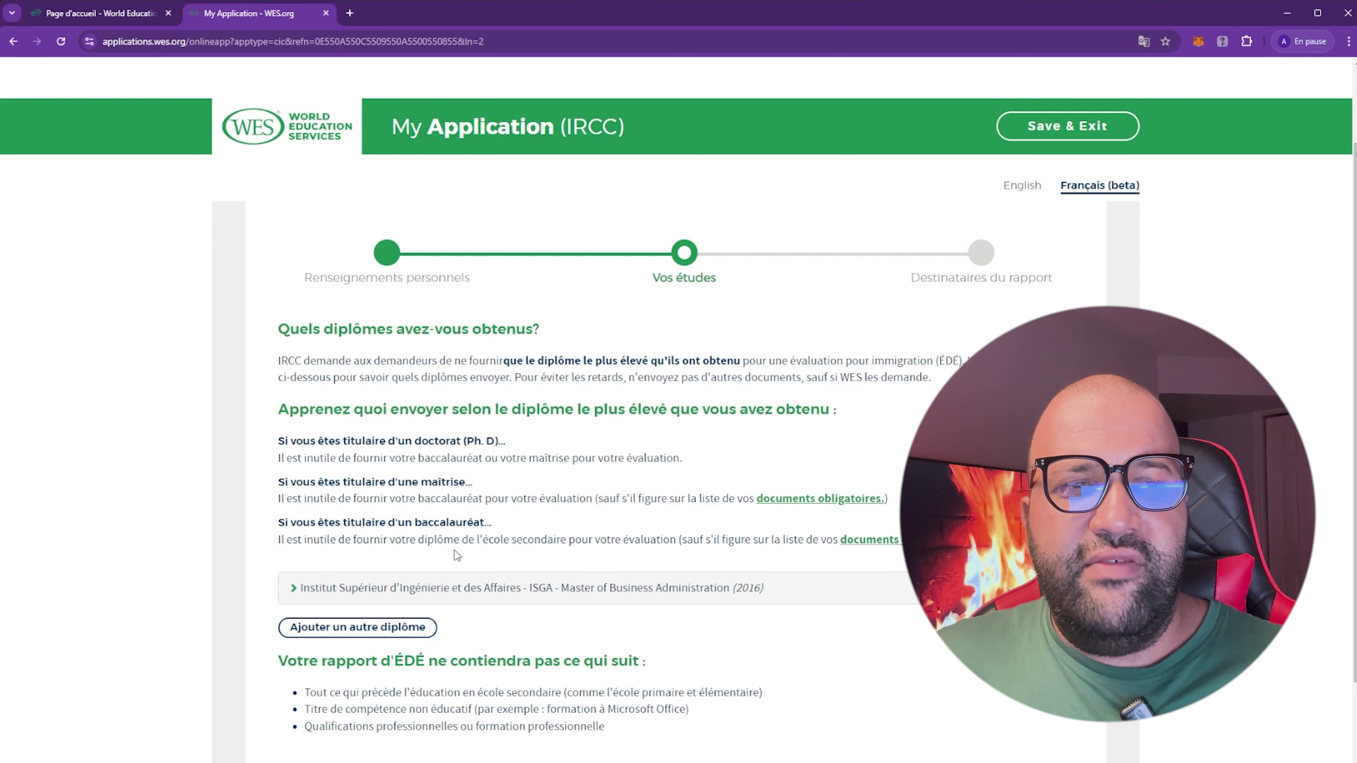
pyautogui.scroll(-1, 454, 549)
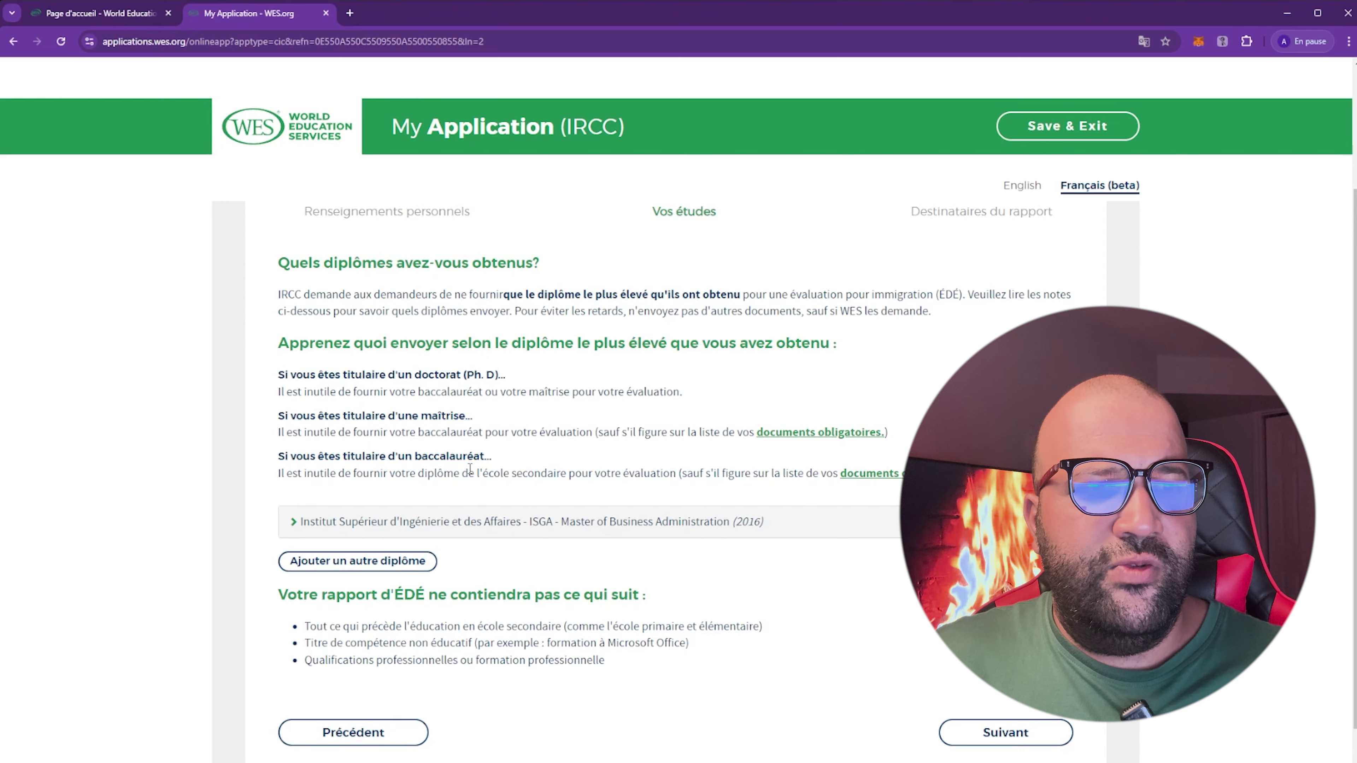
pyautogui.moveTo(517, 476); pyautogui.dragTo(514, 491)
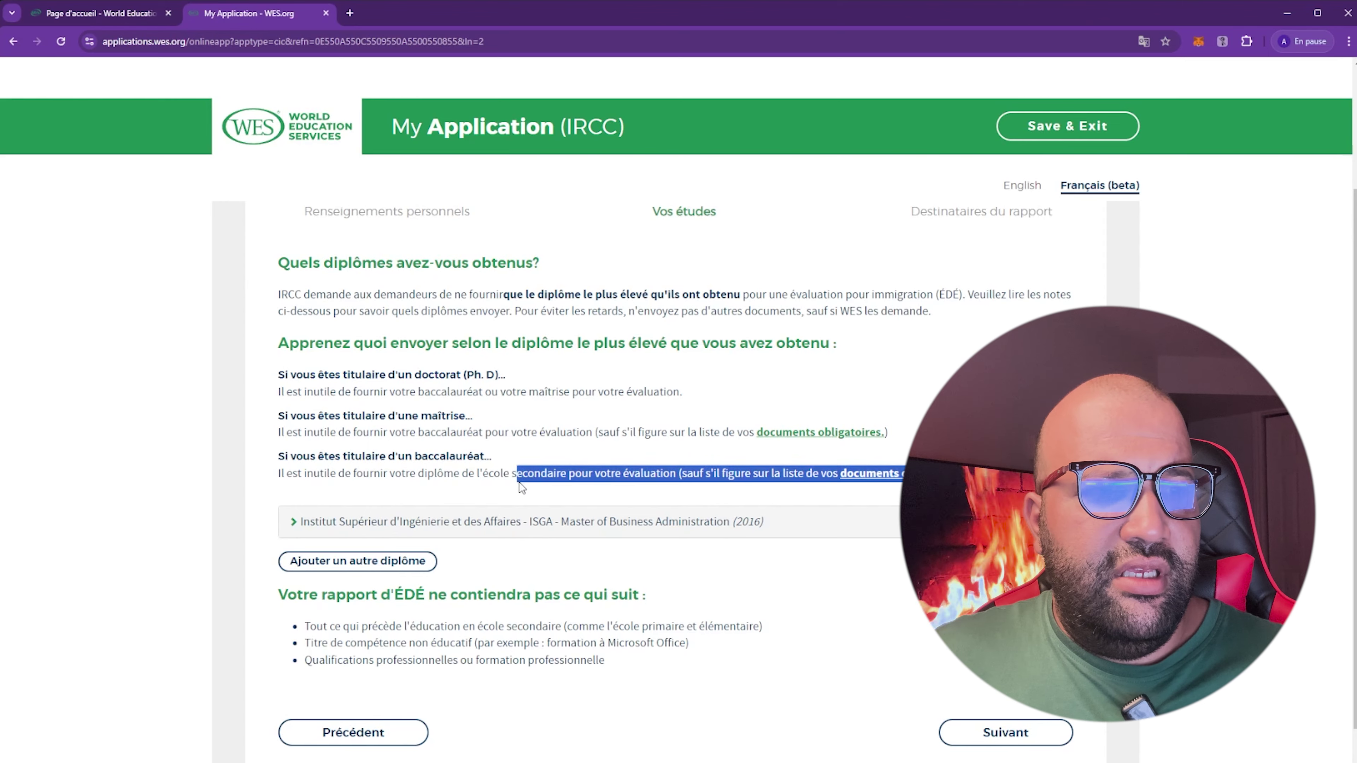
pyautogui.click(606, 462)
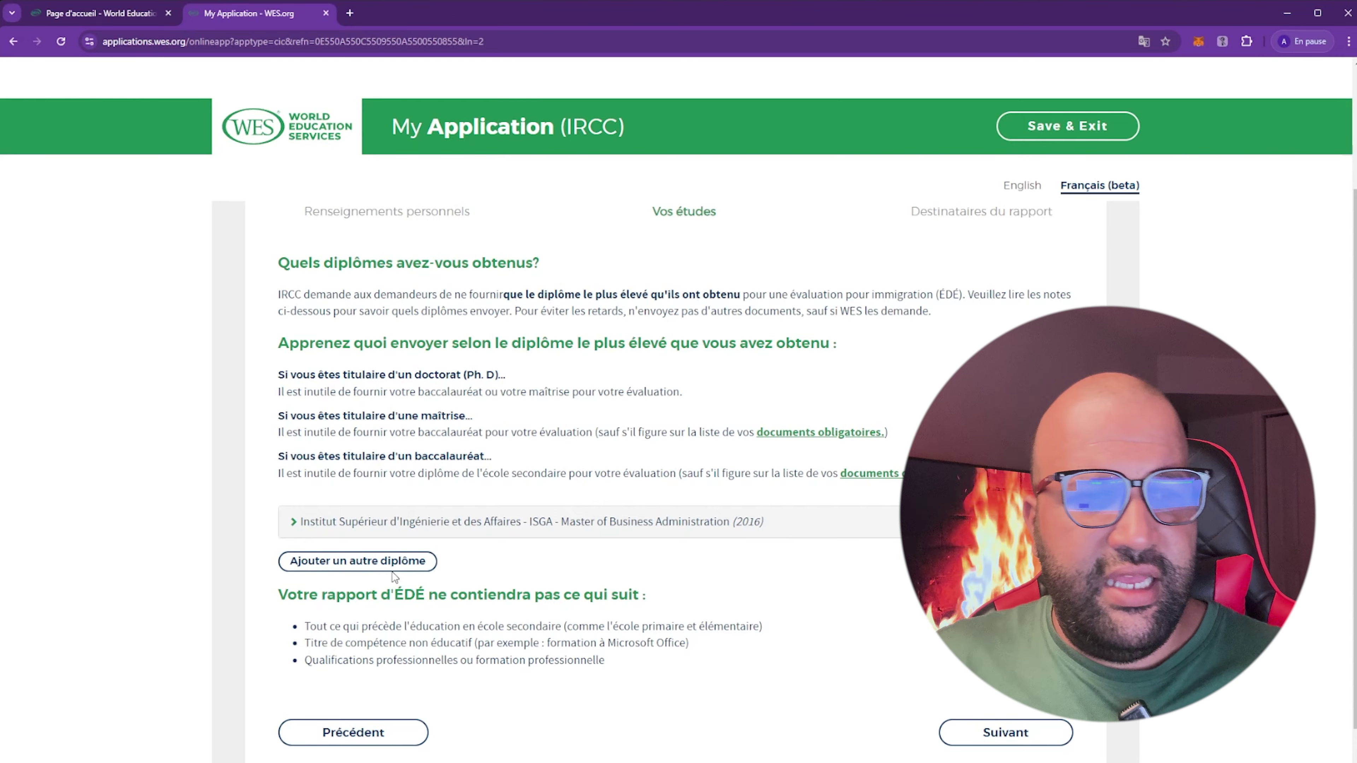
# Step: Add another diploma: Morocco, Higher Education, Université Hassan I - UH1, Master
pyautogui.scroll(-1, 394, 576)
pyautogui.click(378, 500)
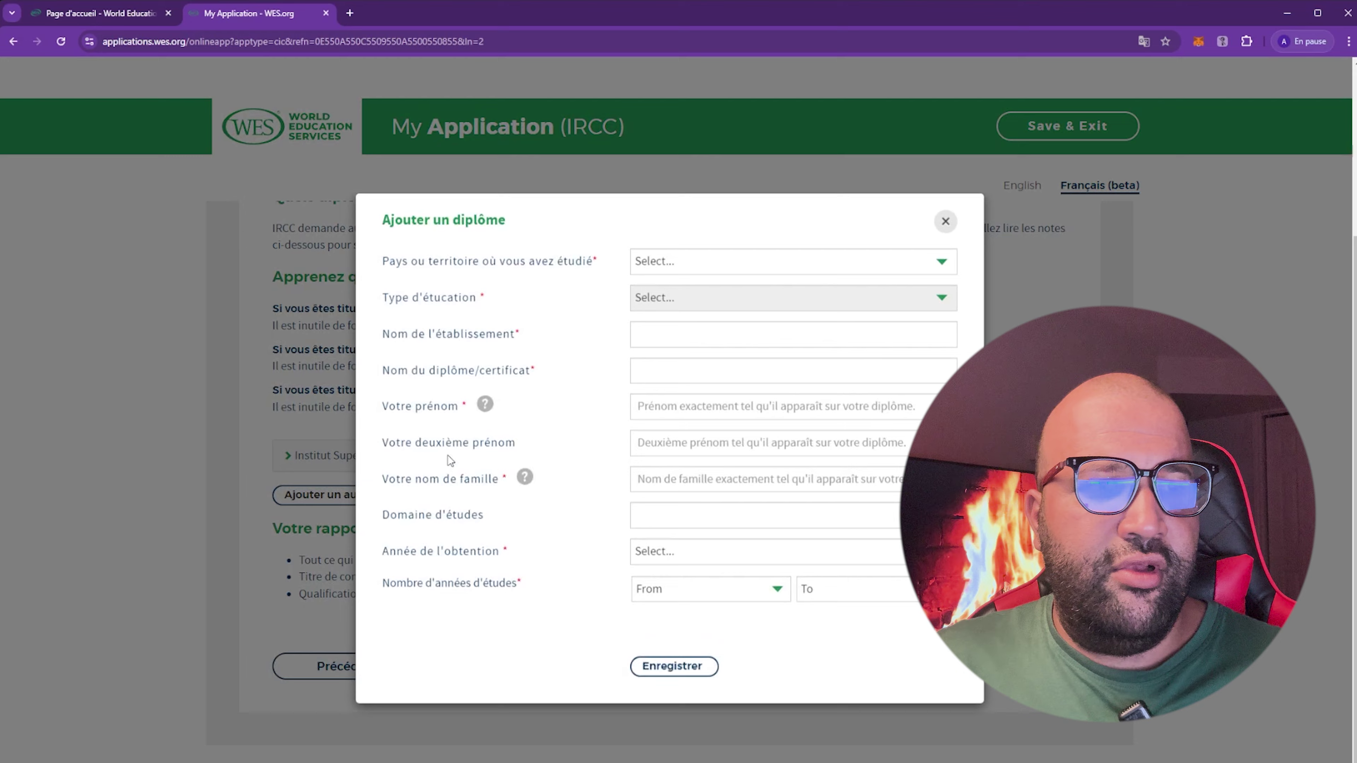
pyautogui.write('Morocco')
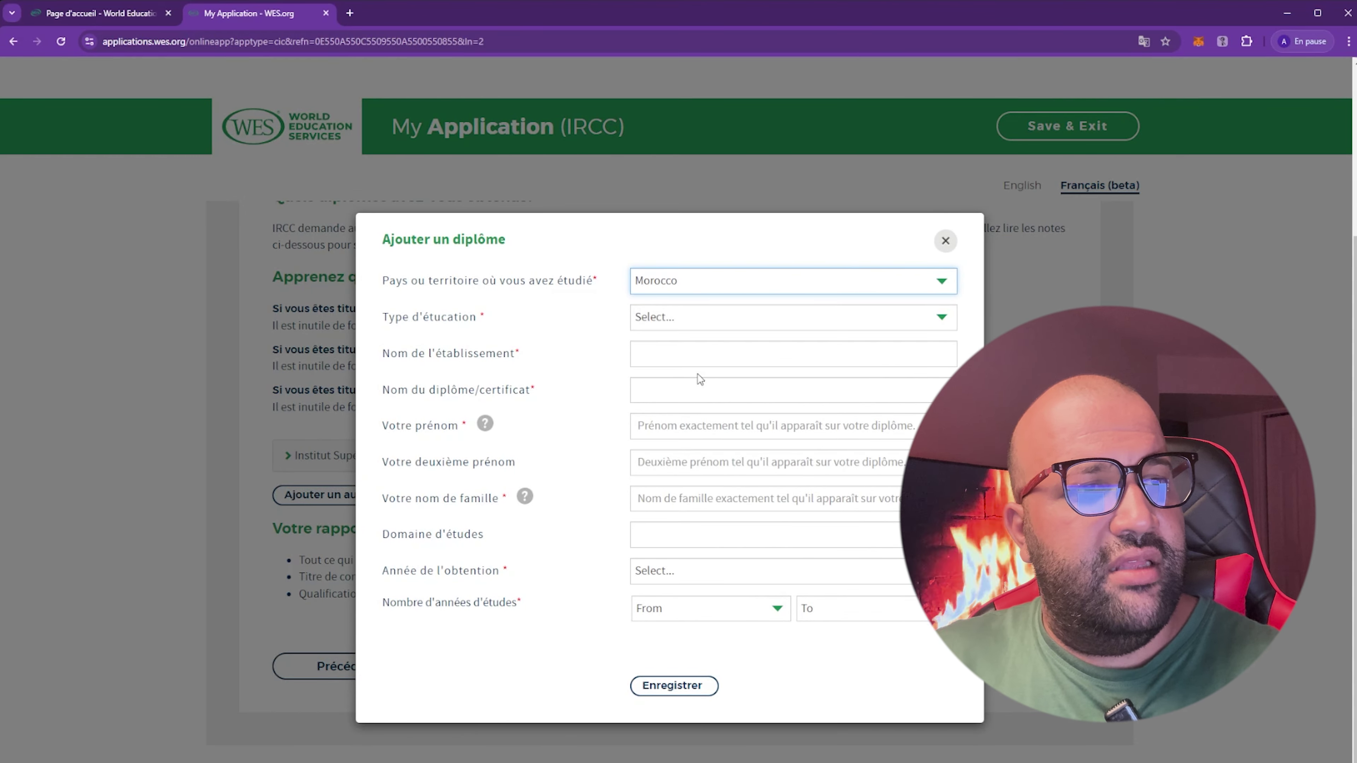
pyautogui.click(679, 321)
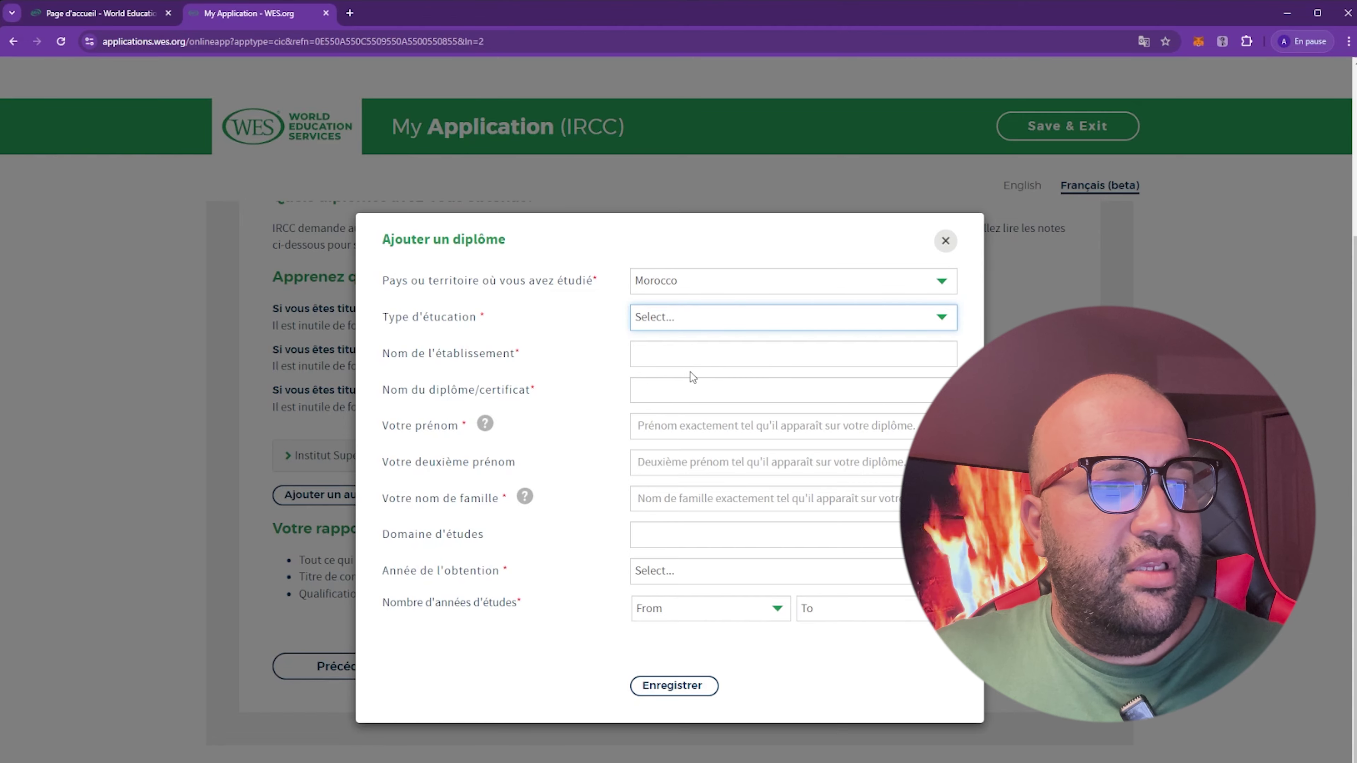
pyautogui.write('Higher Education')
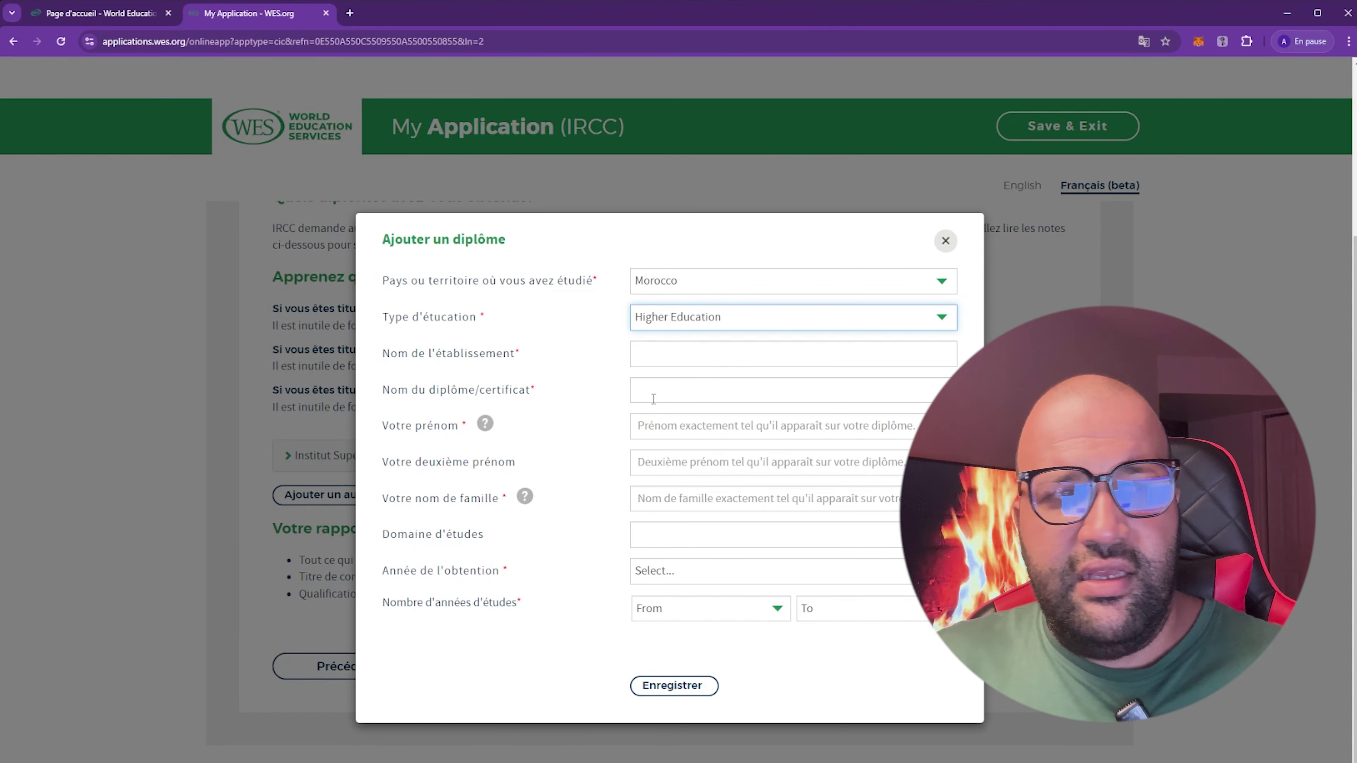
pyautogui.click(674, 355)
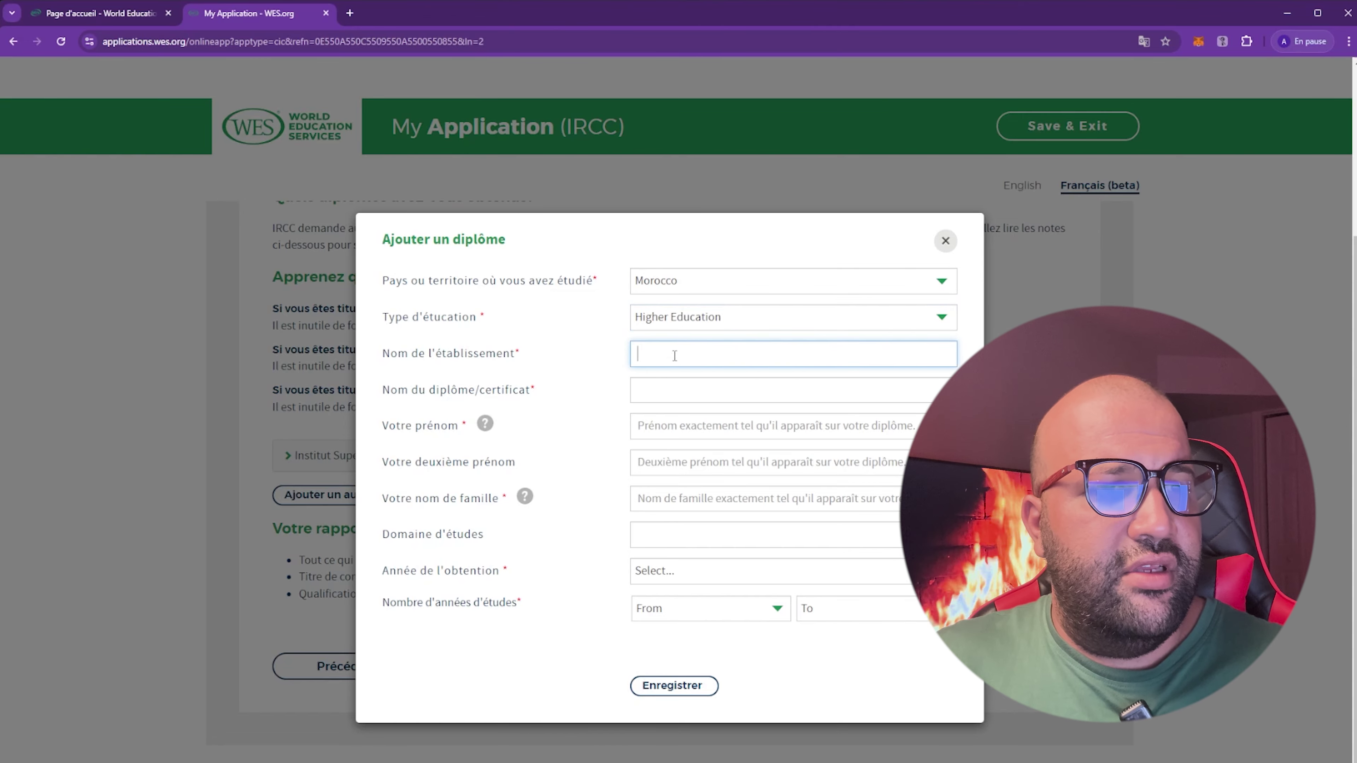
pyautogui.write('hassa')
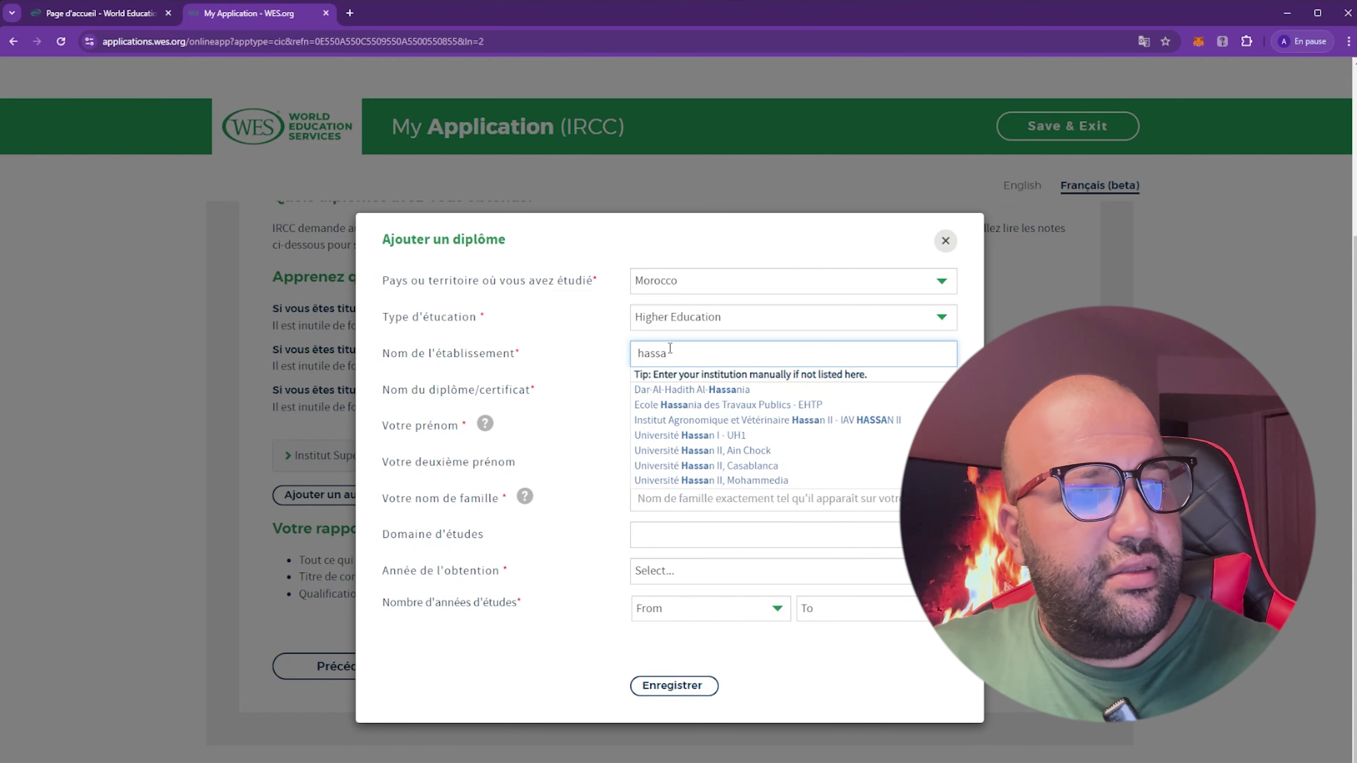
pyautogui.click(710, 435)
pyautogui.click(711, 389)
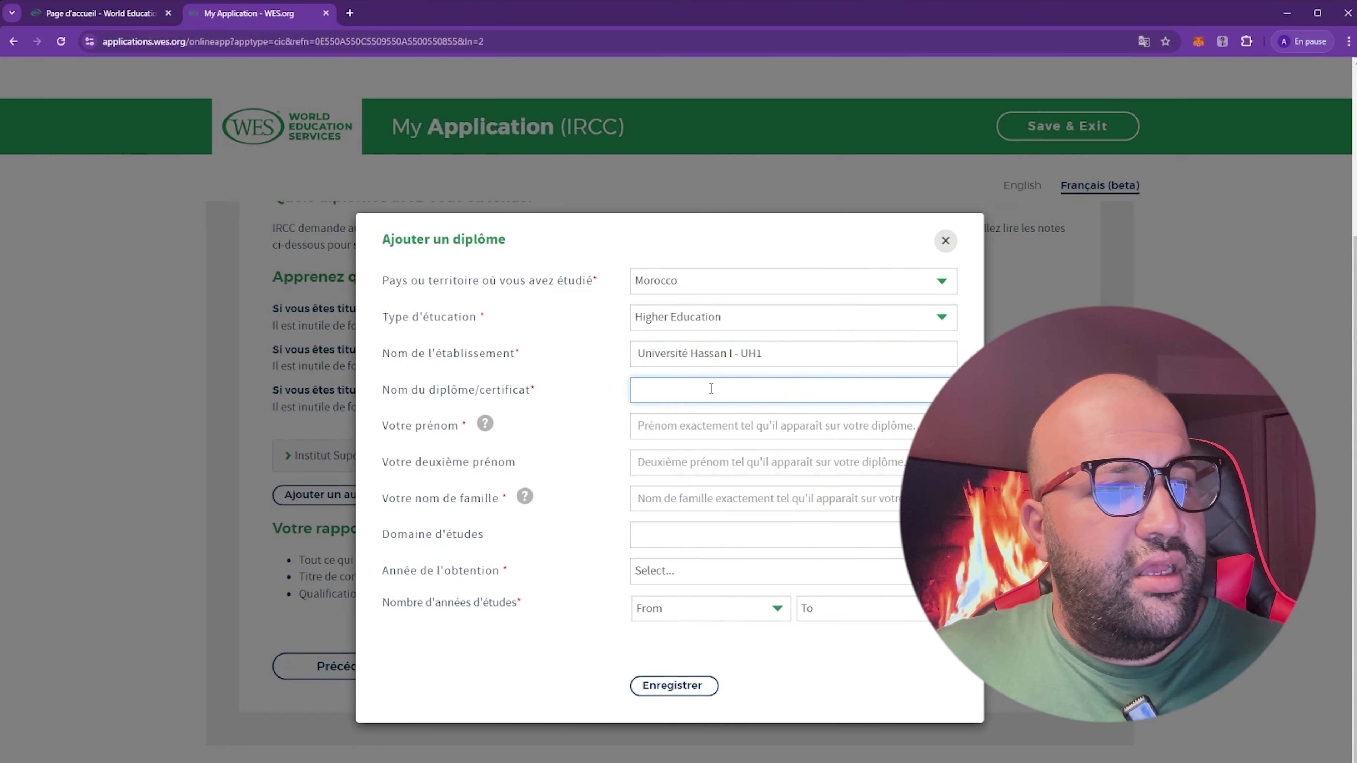
pyautogui.write('mas')
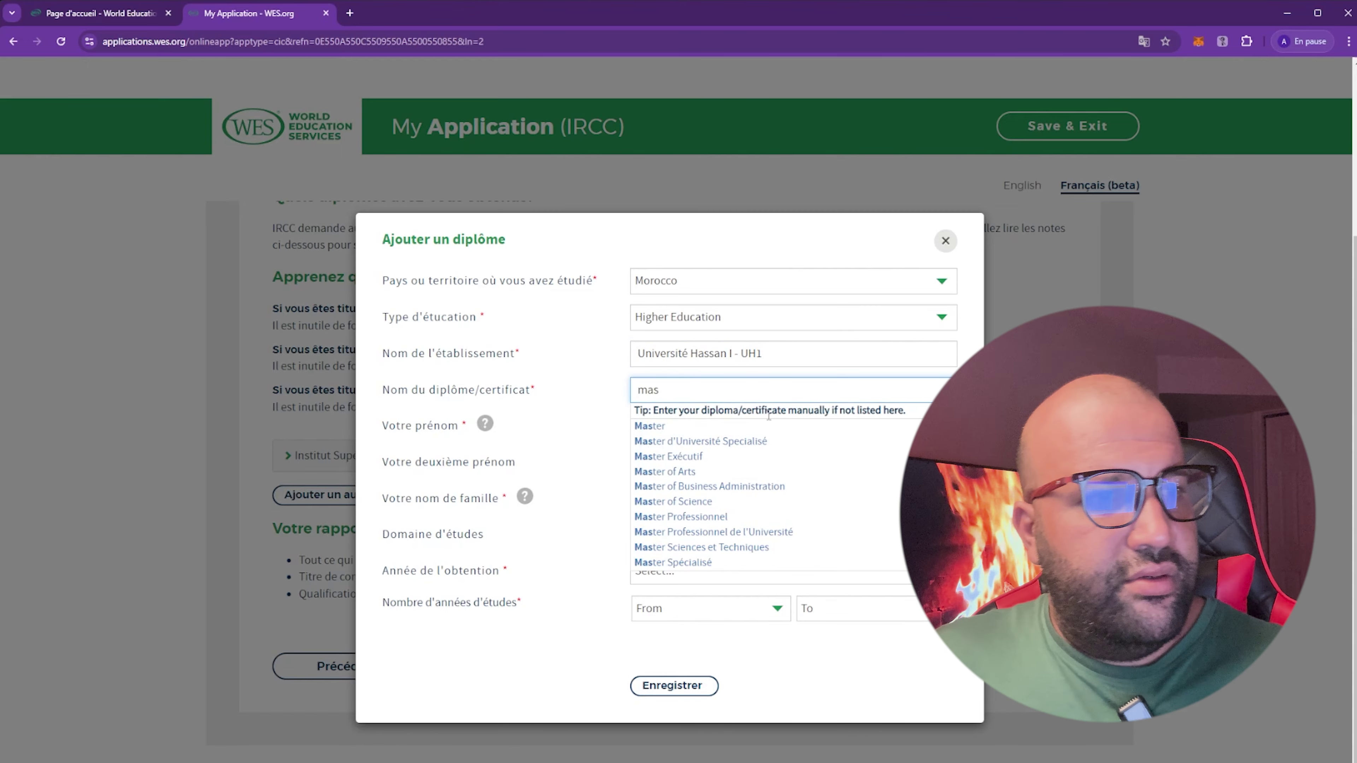
pyautogui.click(706, 426)
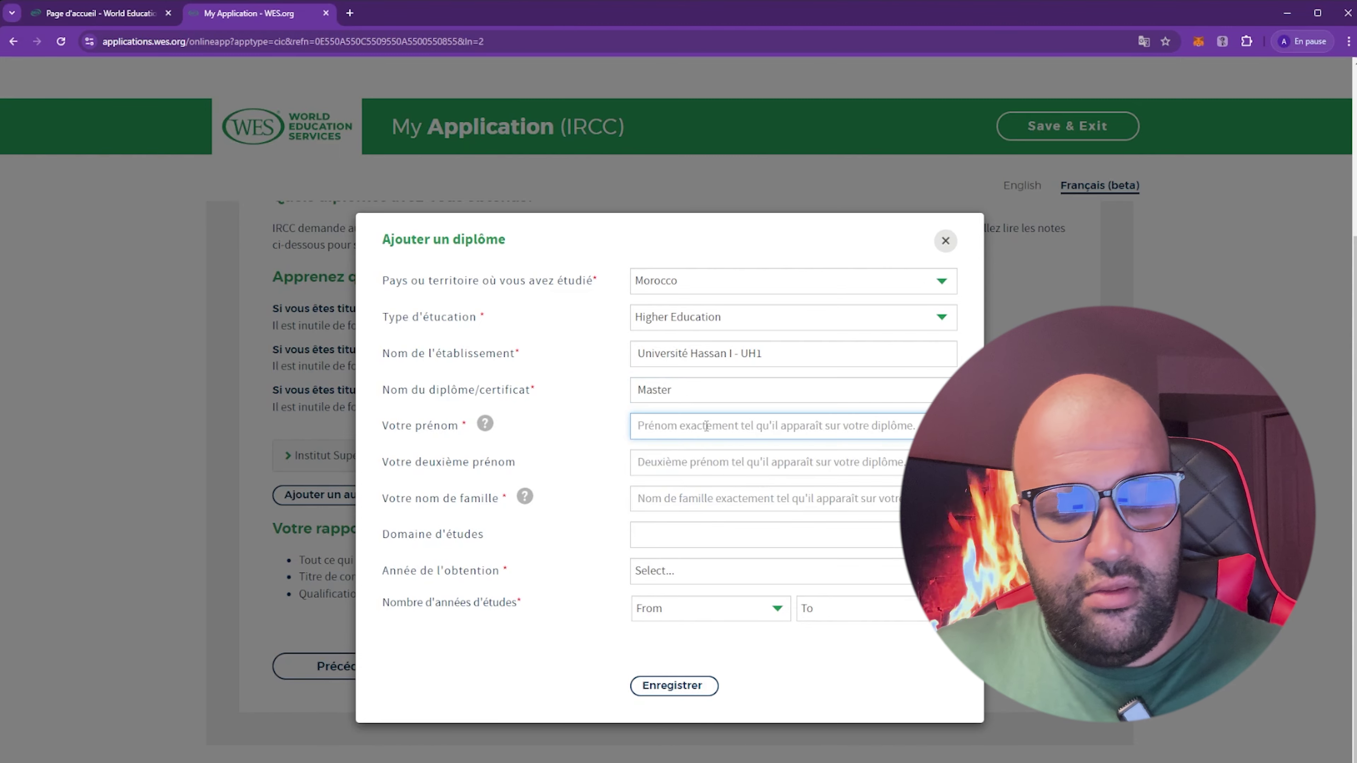
# Step: Enter the holder's names, field 'marketing', graduation 2015, study years 2013–2015, and save
pyautogui.write('Adam')
pyautogui.press('Tab')
pyautogui.press('Tab')
pyautogui.write('Te')
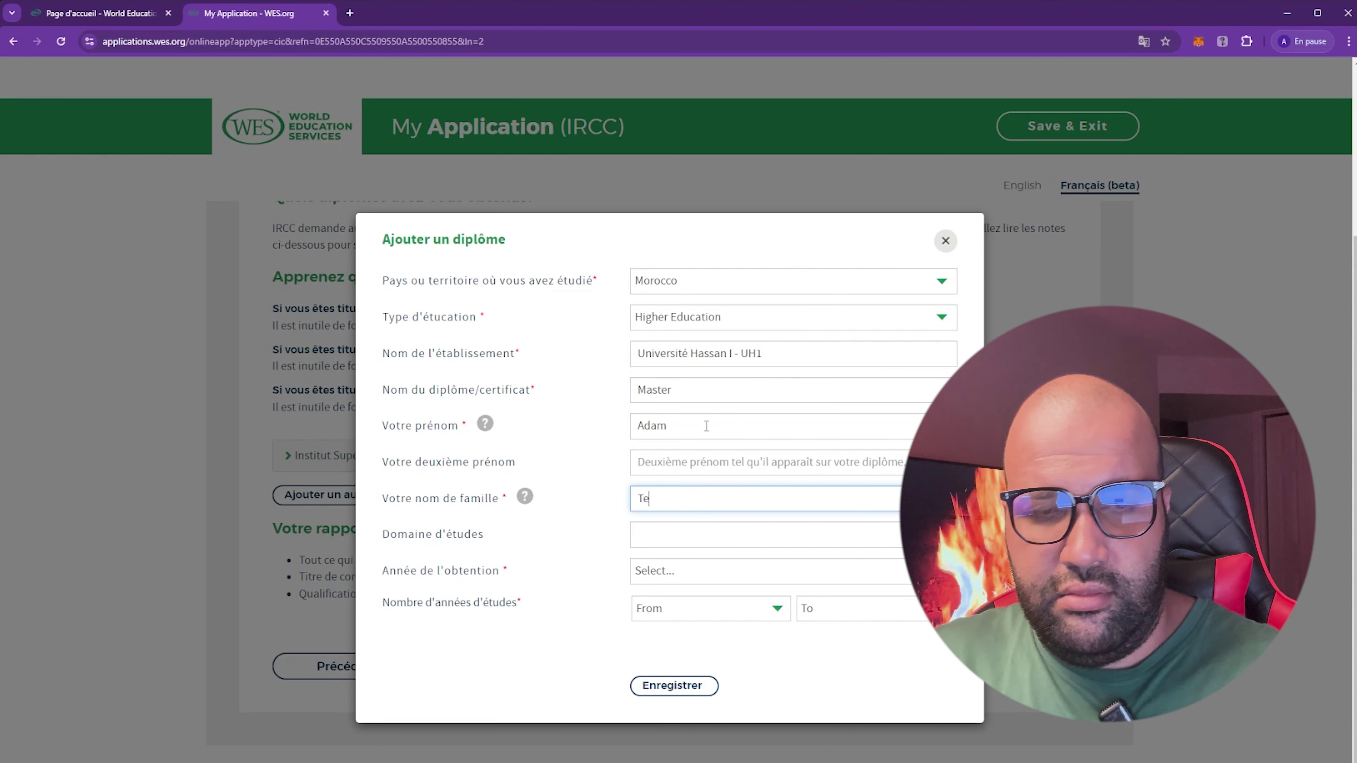
pyautogui.write('st')
pyautogui.press('Tab')
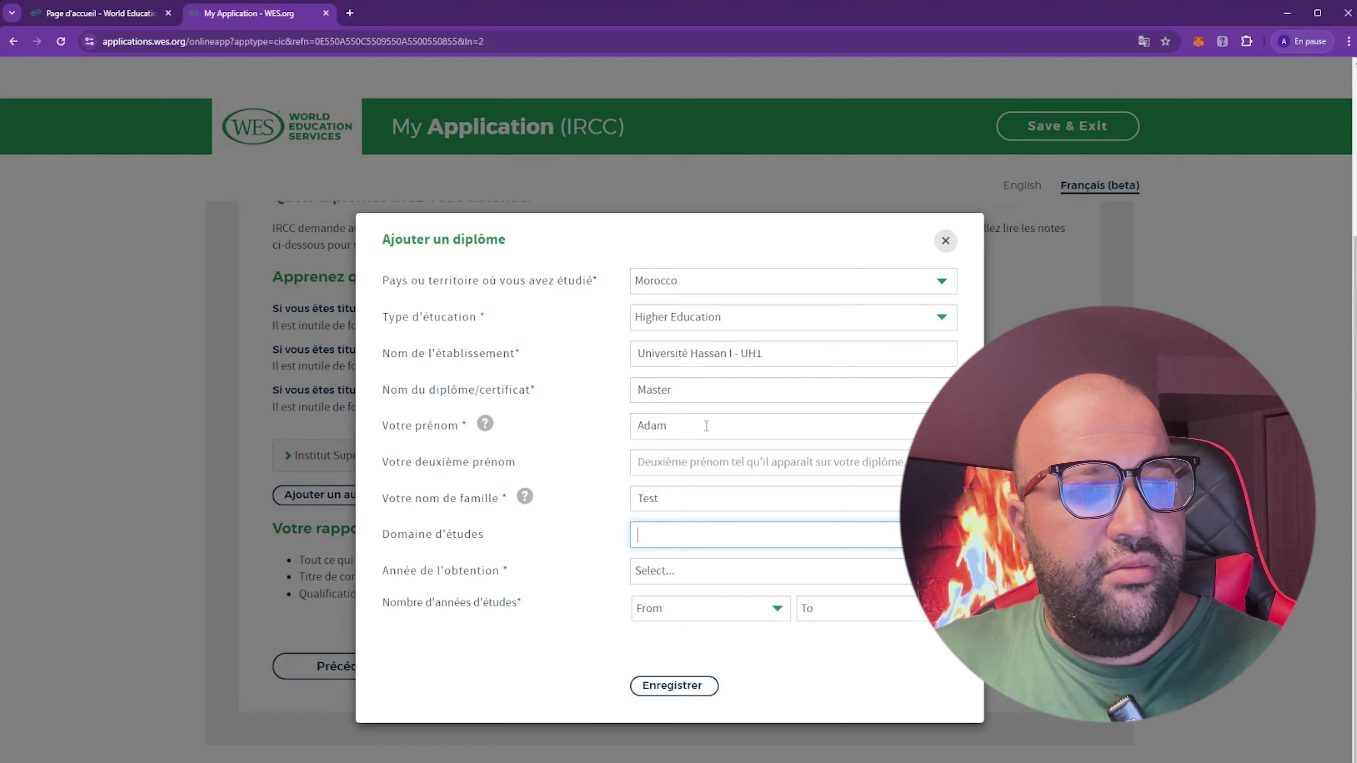
pyautogui.write('marketing')
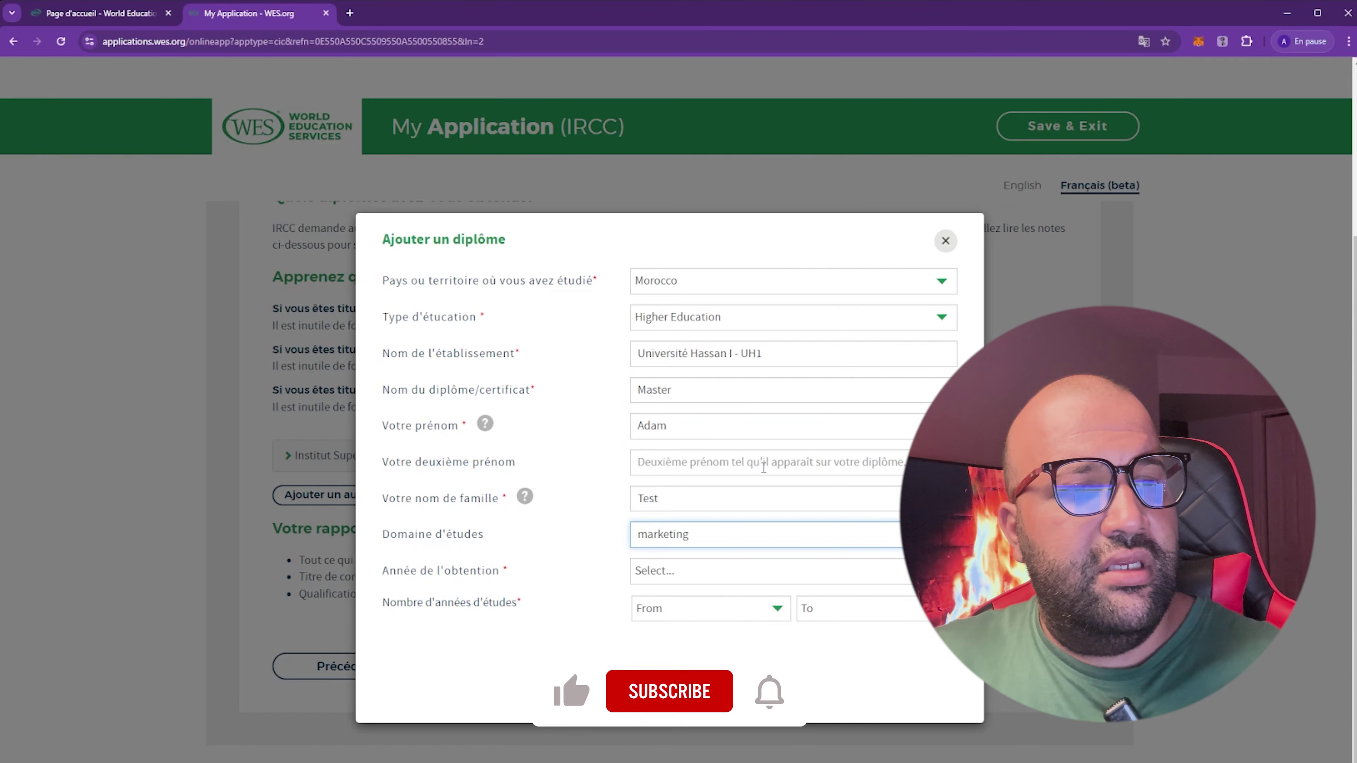
pyautogui.press('Tab')
pyautogui.write('2015')
pyautogui.press('Tab')
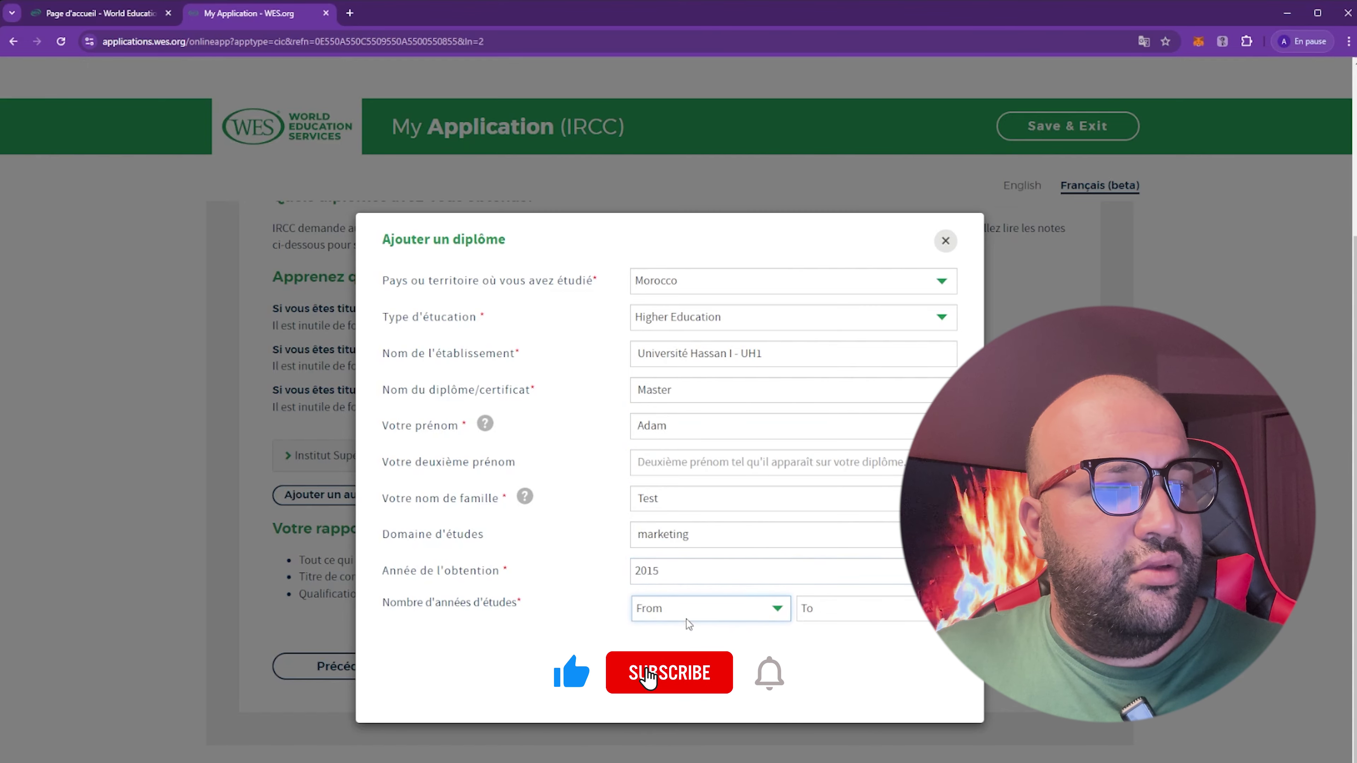
pyautogui.write('2013')
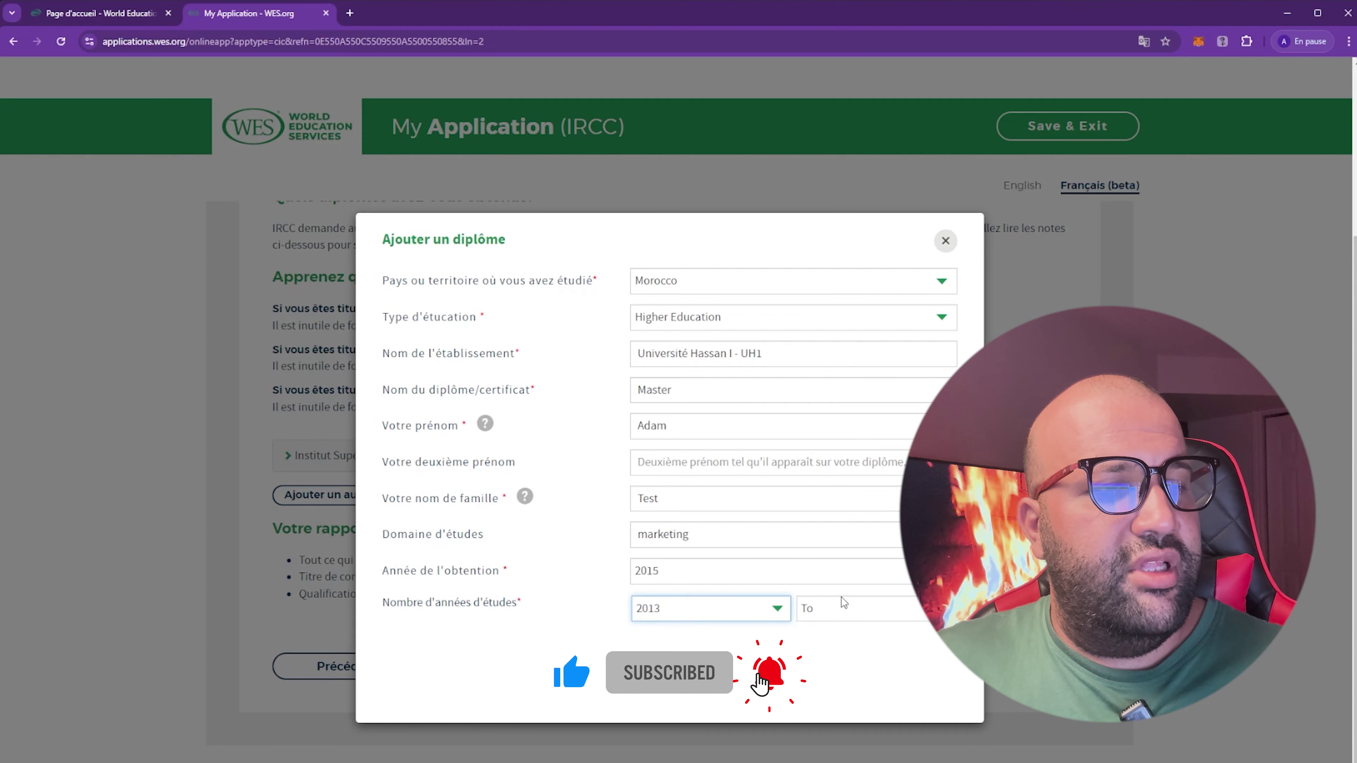
pyautogui.press('Tab')
pyautogui.write('2015')
pyautogui.click(763, 673)
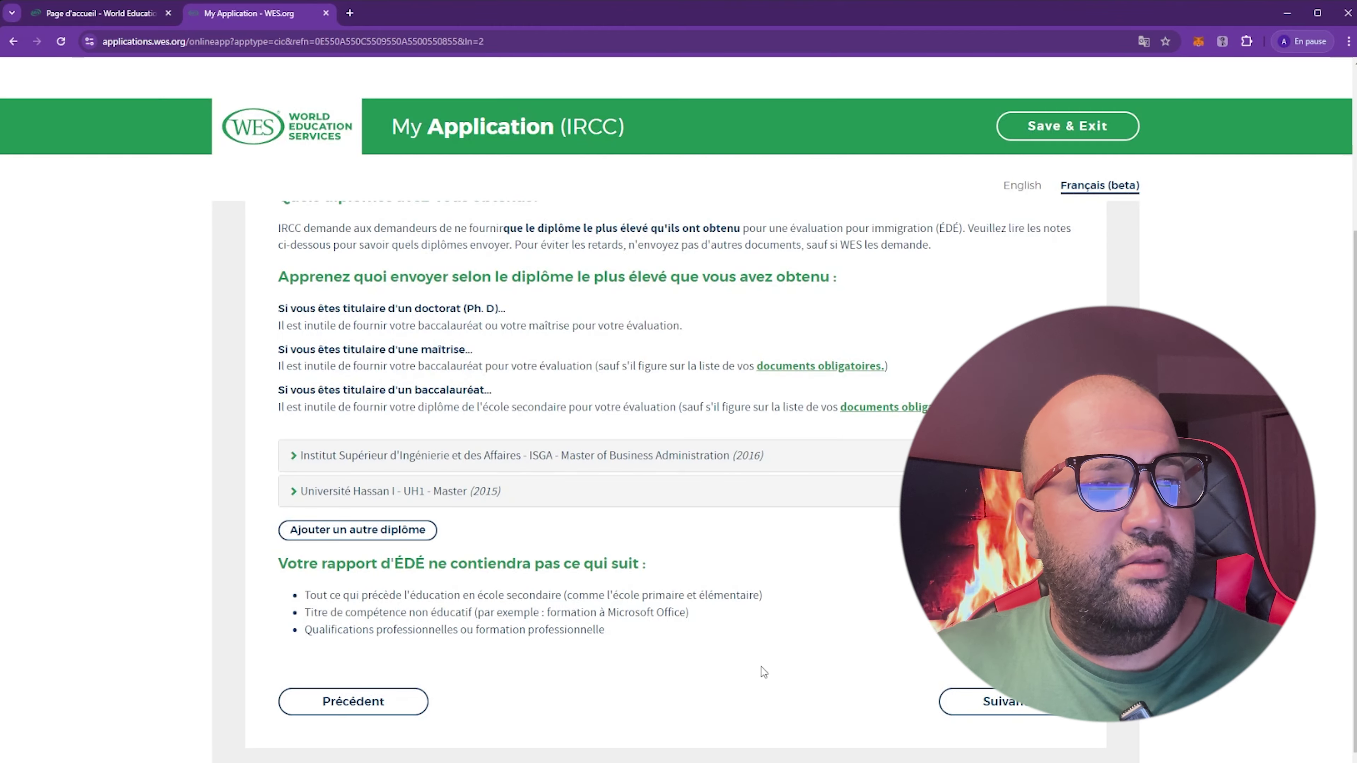
# Step: Go to the report recipients step and start a postal address with Morocco as country
pyautogui.click(1019, 703)
pyautogui.scroll(1, 768, 636)
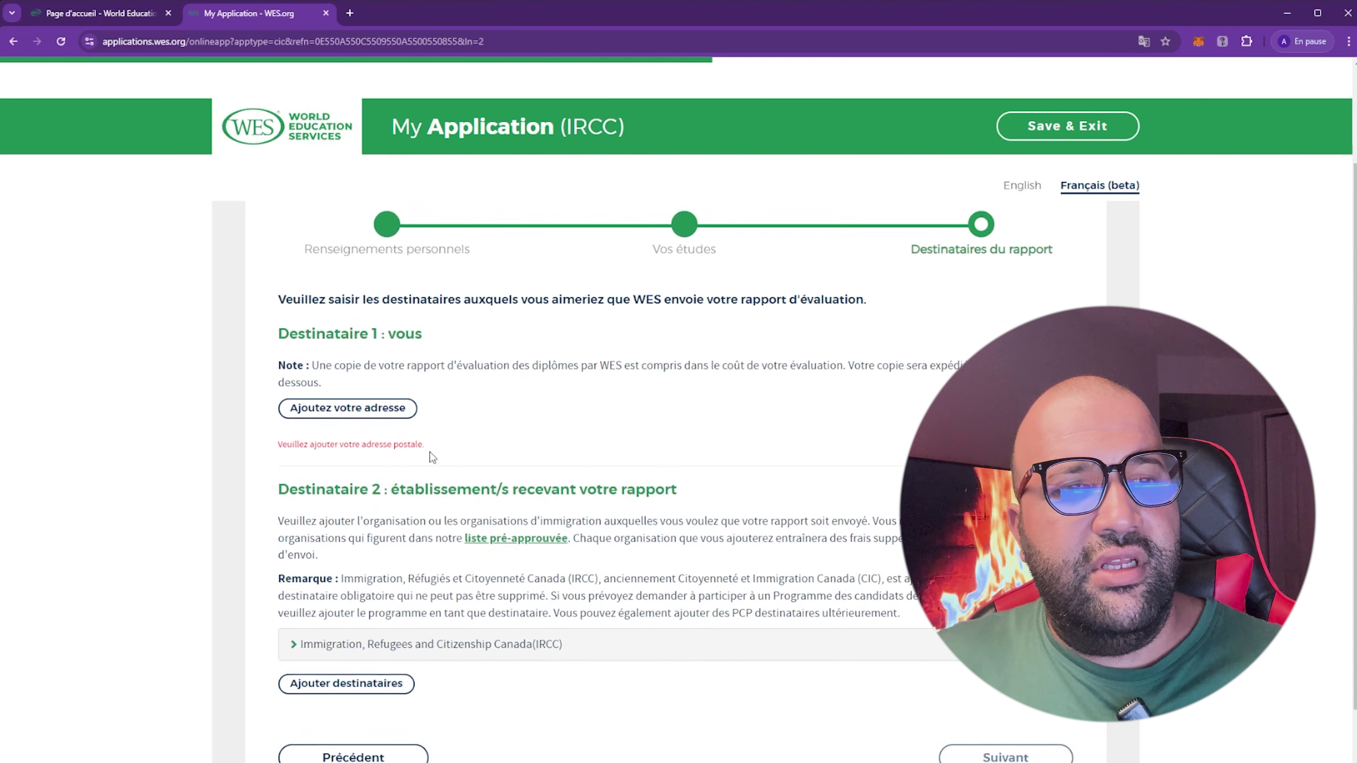
pyautogui.click(354, 410)
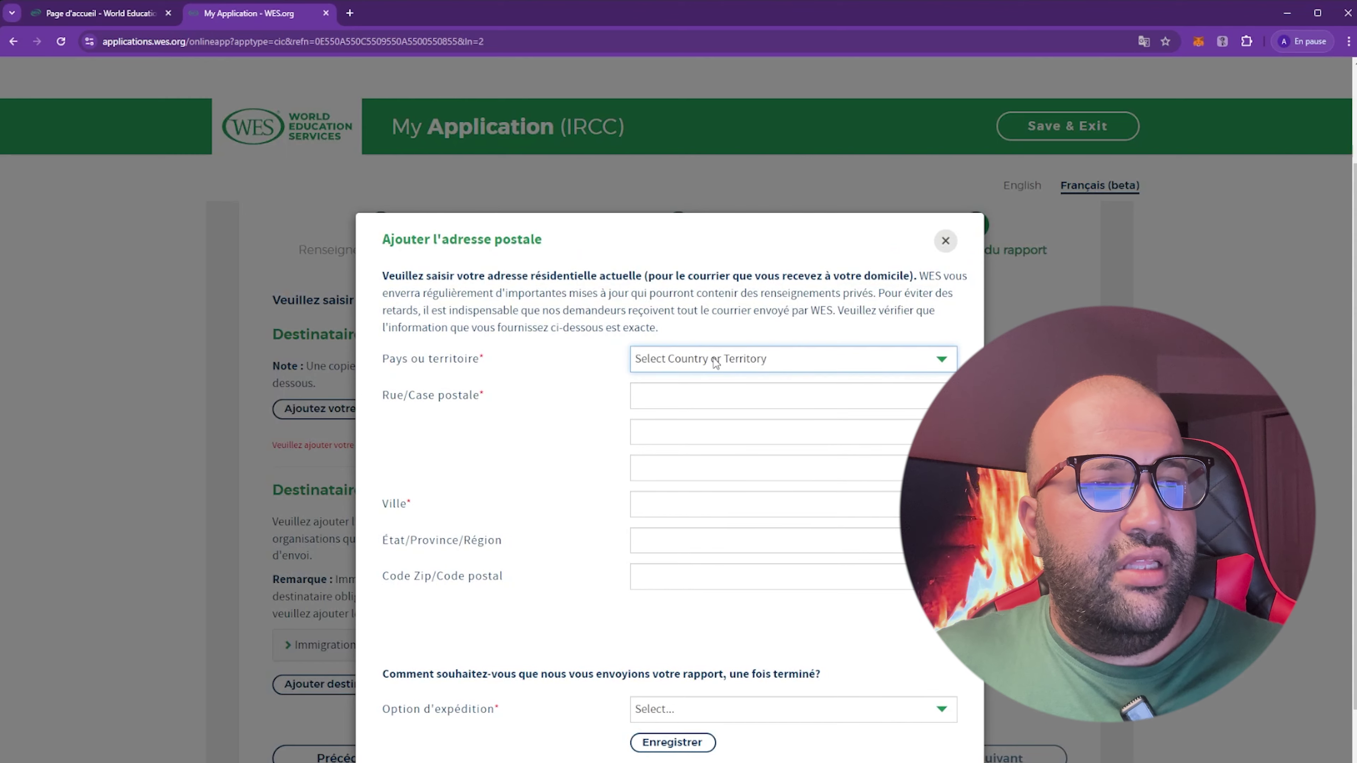
pyautogui.write('can')
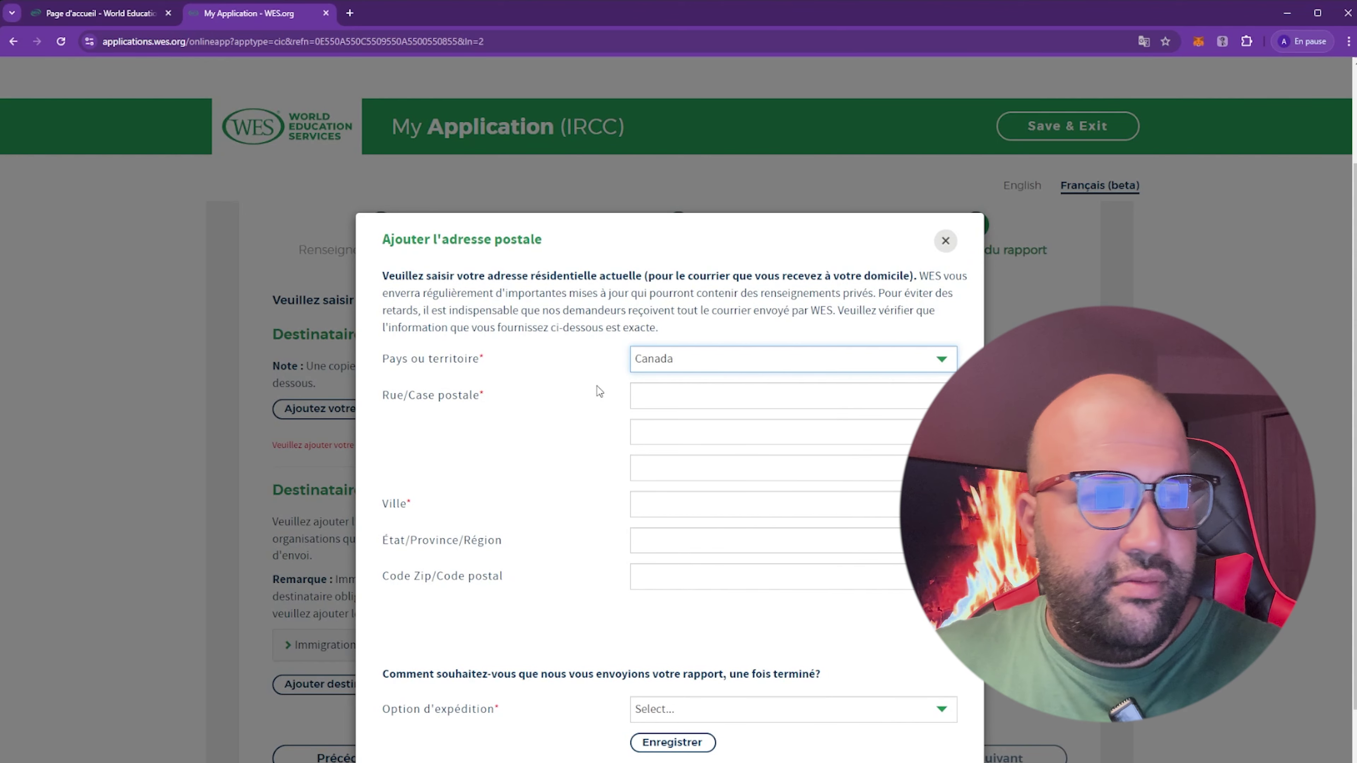
pyautogui.write('m')
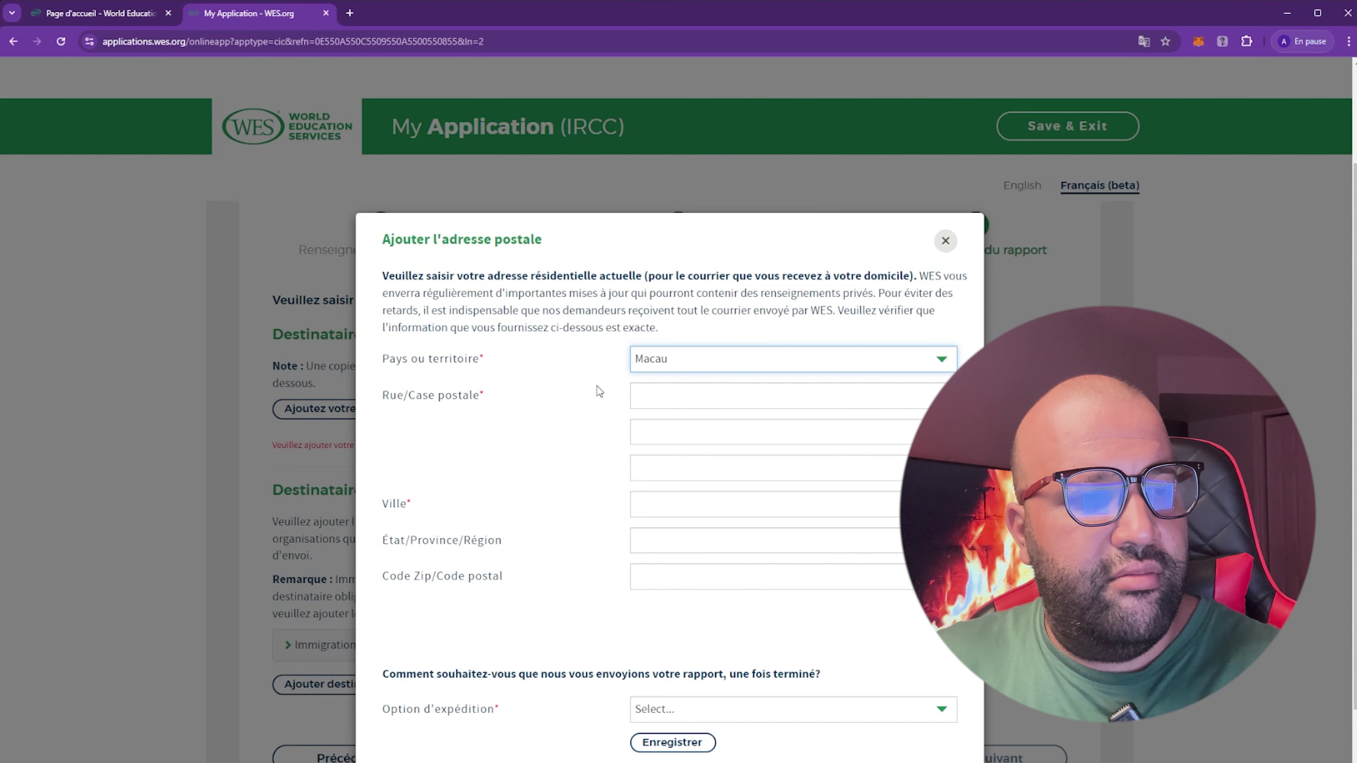
pyautogui.press('Down')
pyautogui.press('Down')
pyautogui.press('Down')
pyautogui.press('Down')
pyautogui.press('Down')
pyautogui.press('Down')
pyautogui.press('Down')
pyautogui.press('Down')
pyautogui.press('Down')
pyautogui.press('Down')
pyautogui.press('Down')
pyautogui.press('Down')
pyautogui.press('Down')
pyautogui.press('Down')
pyautogui.press('Down')
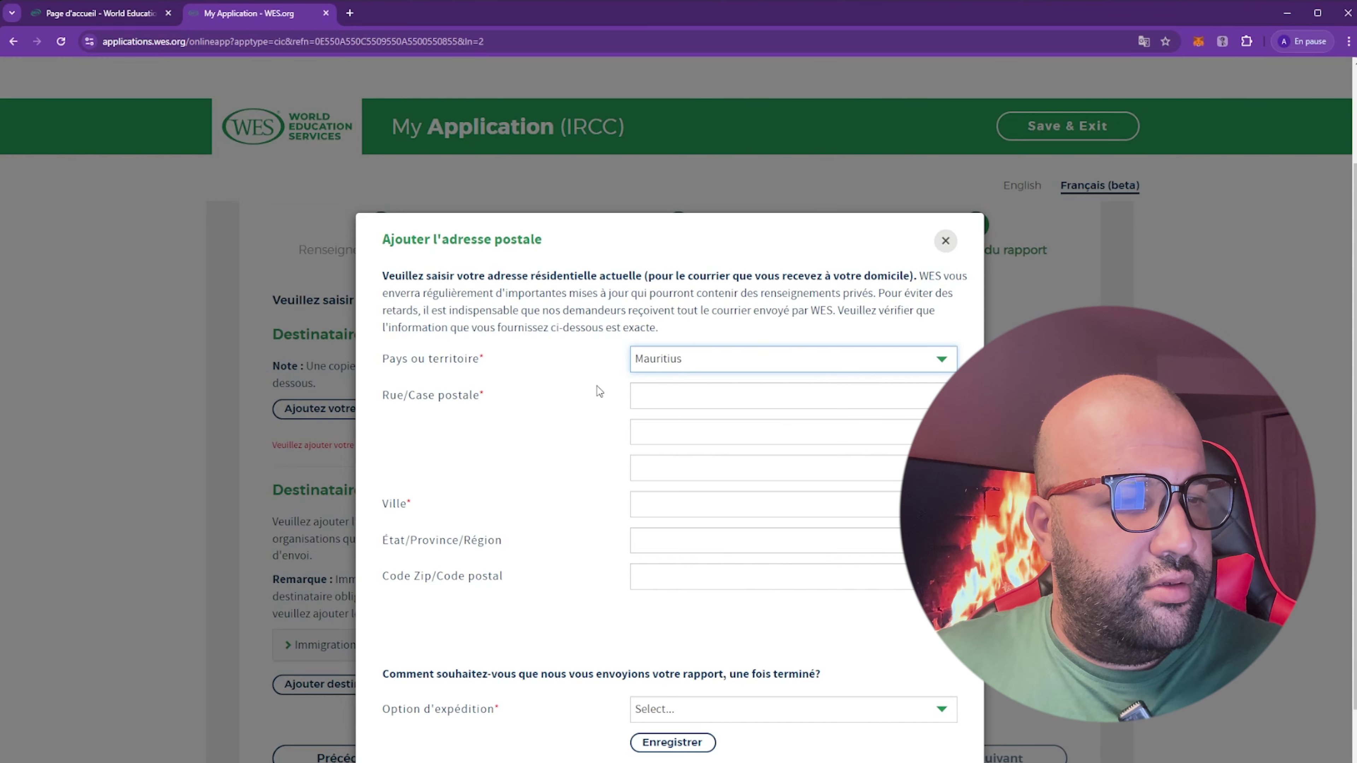
pyautogui.press('Down')
pyautogui.press('Down')
pyautogui.press('Down')
pyautogui.press('Down')
pyautogui.press('Down')
pyautogui.press('Up')
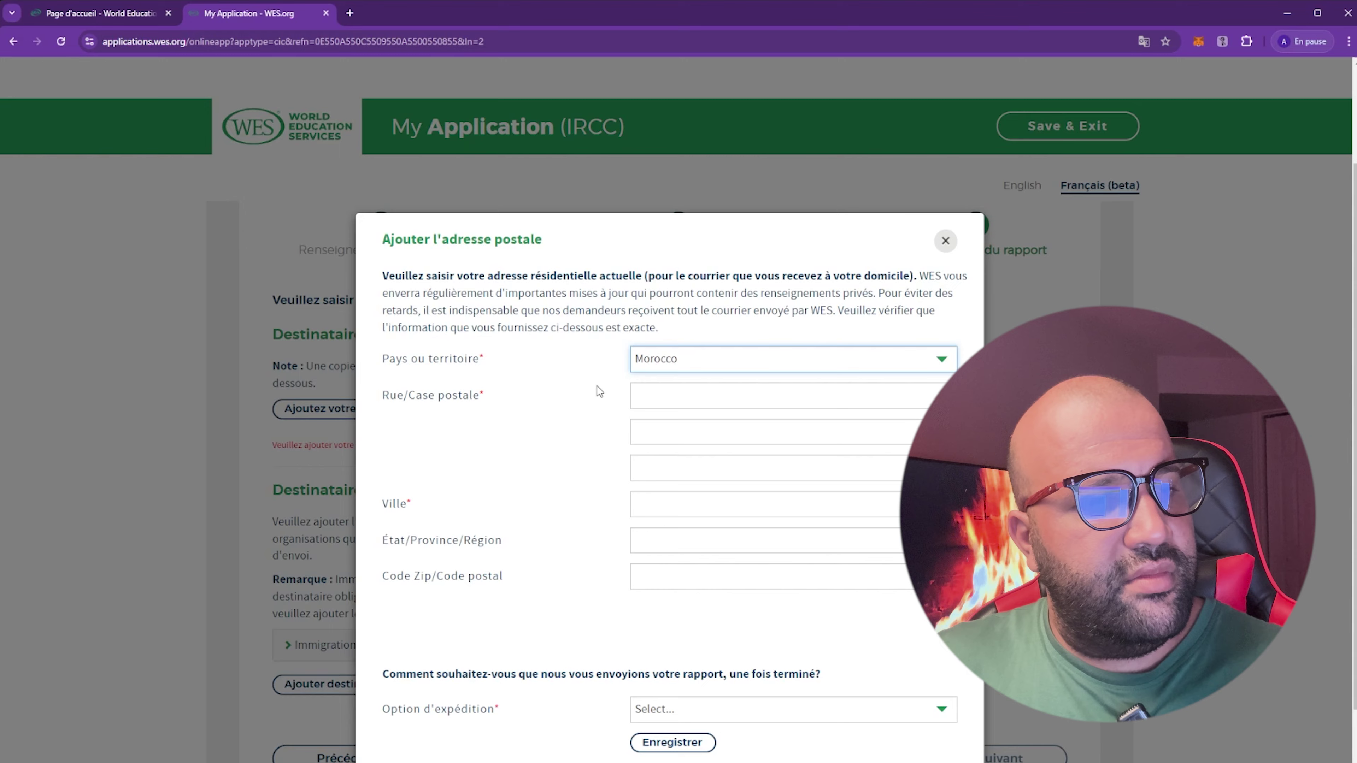
# Step: Fill in the street address, city, region and postal code of the Moroccan address
pyautogui.click(667, 388)
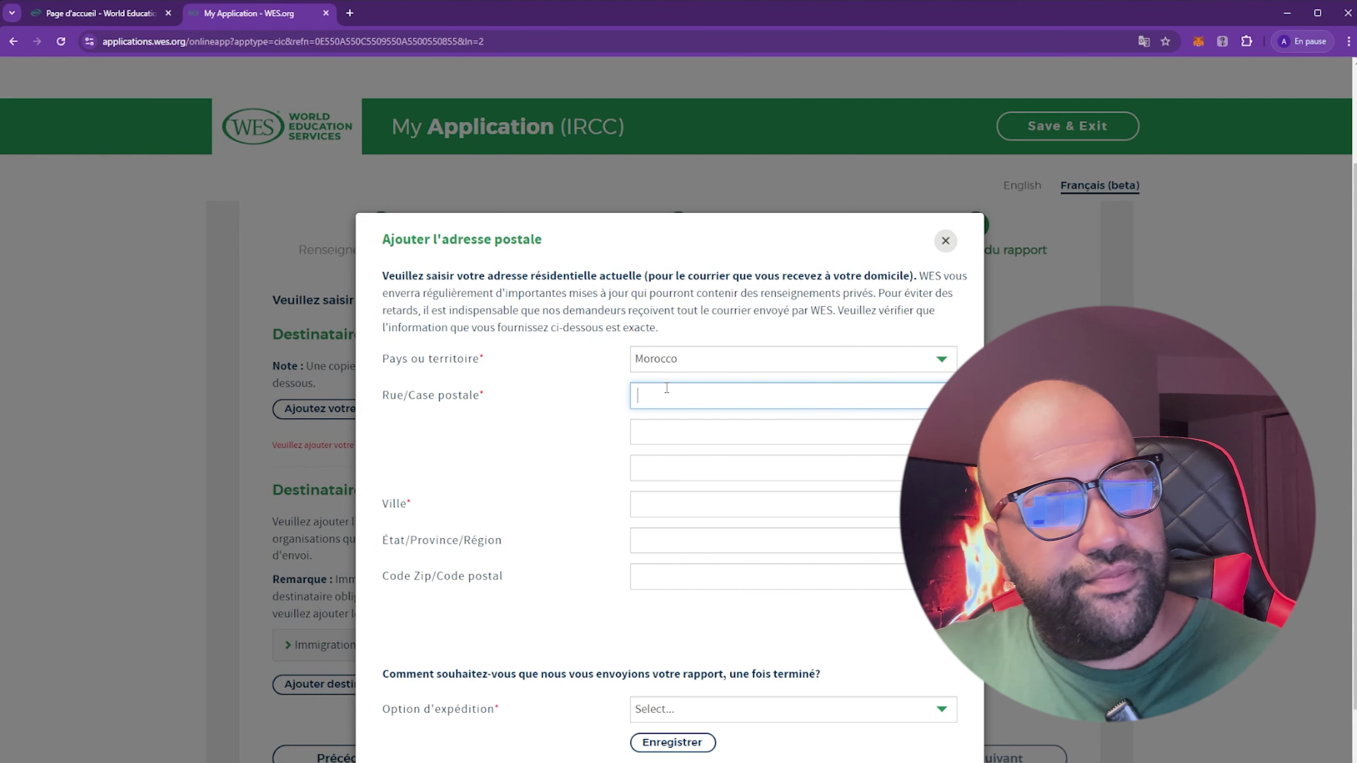
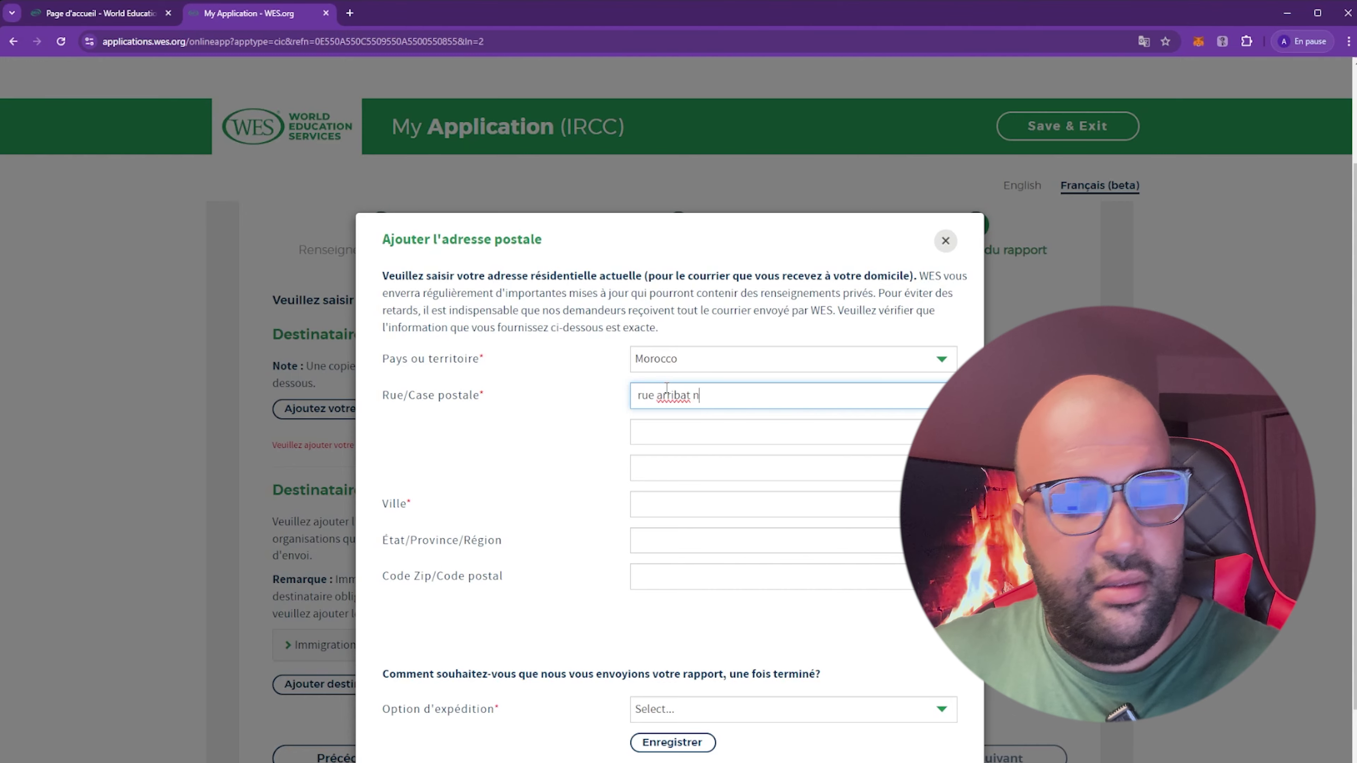
pyautogui.press('Tab')
pyautogui.press('Tab')
pyautogui.press('Tab')
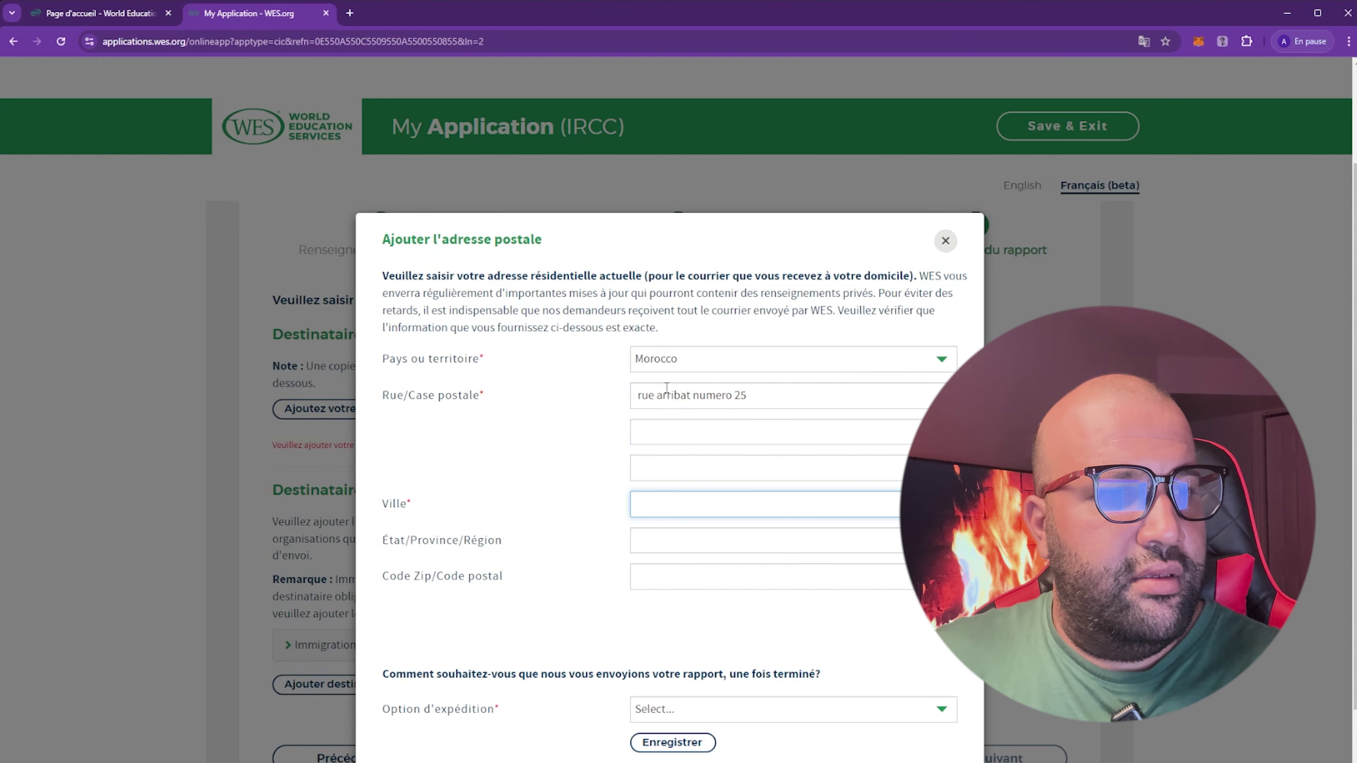
pyautogui.write('Casablanda')
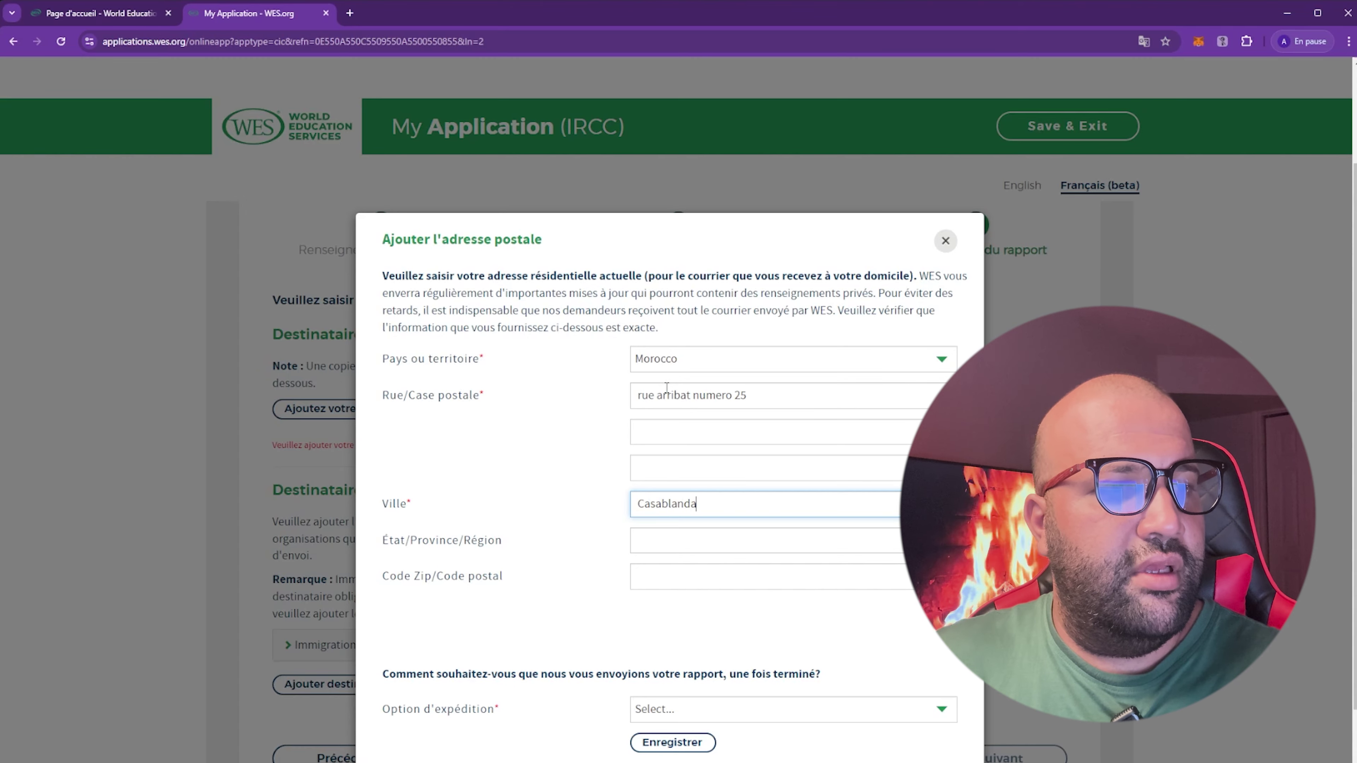
pyautogui.press('BackSpace')
pyautogui.write('c')
pyautogui.press('Tab')
pyautogui.write('Casab')
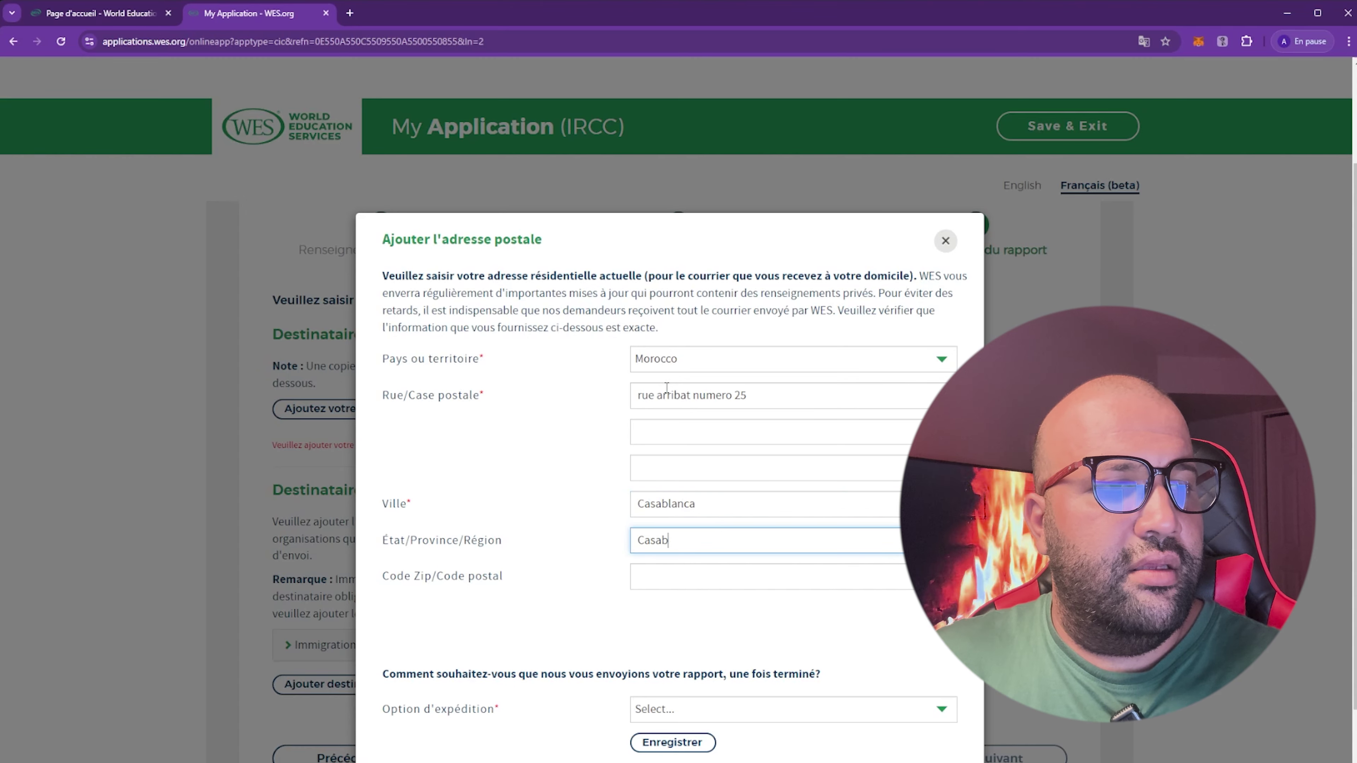
pyautogui.write('lanca')
pyautogui.press('Tab')
pyautogui.write('200')
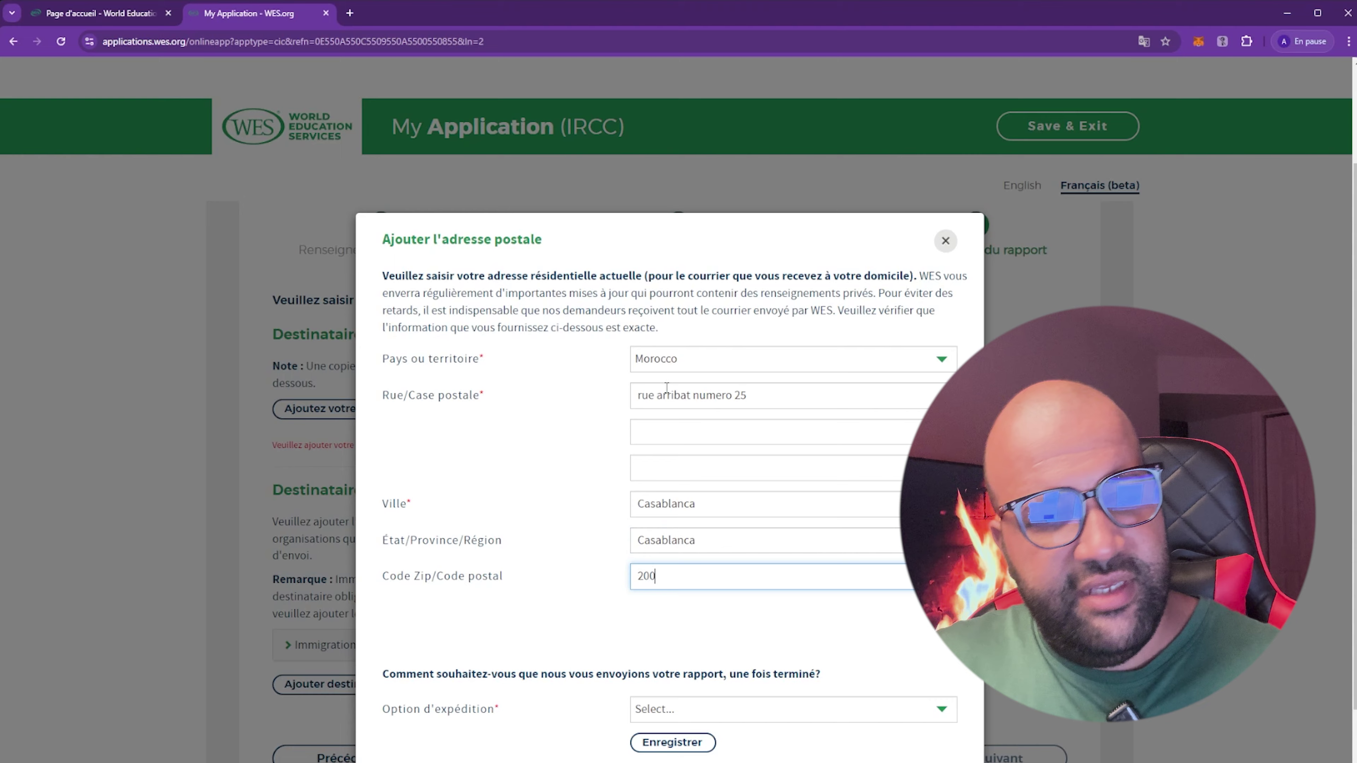
pyautogui.write('00')
pyautogui.scroll(-3, 668, 481)
# Step: Choose Standard Mail via Canada Post ($12.00) shipping and save the Recipient 1 address
pyautogui.click(544, 650)
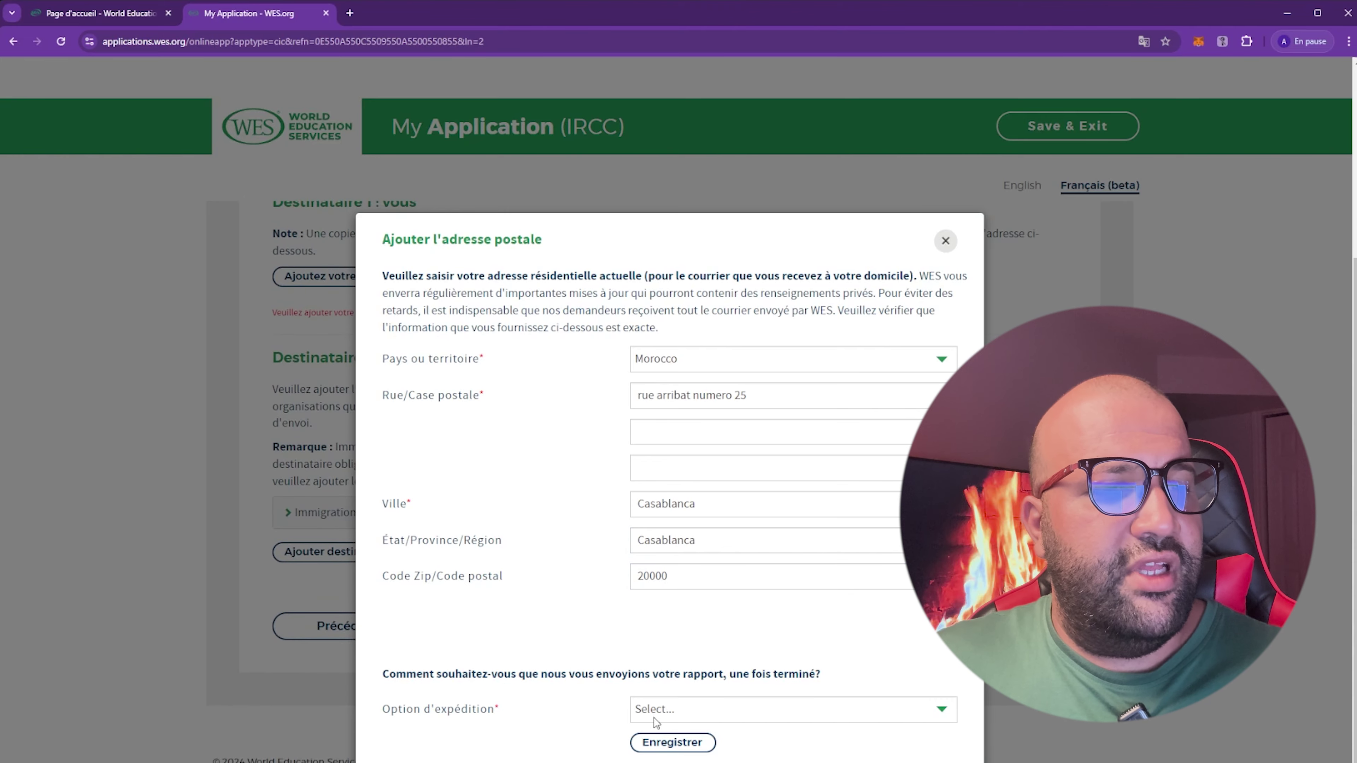
pyautogui.click(691, 718)
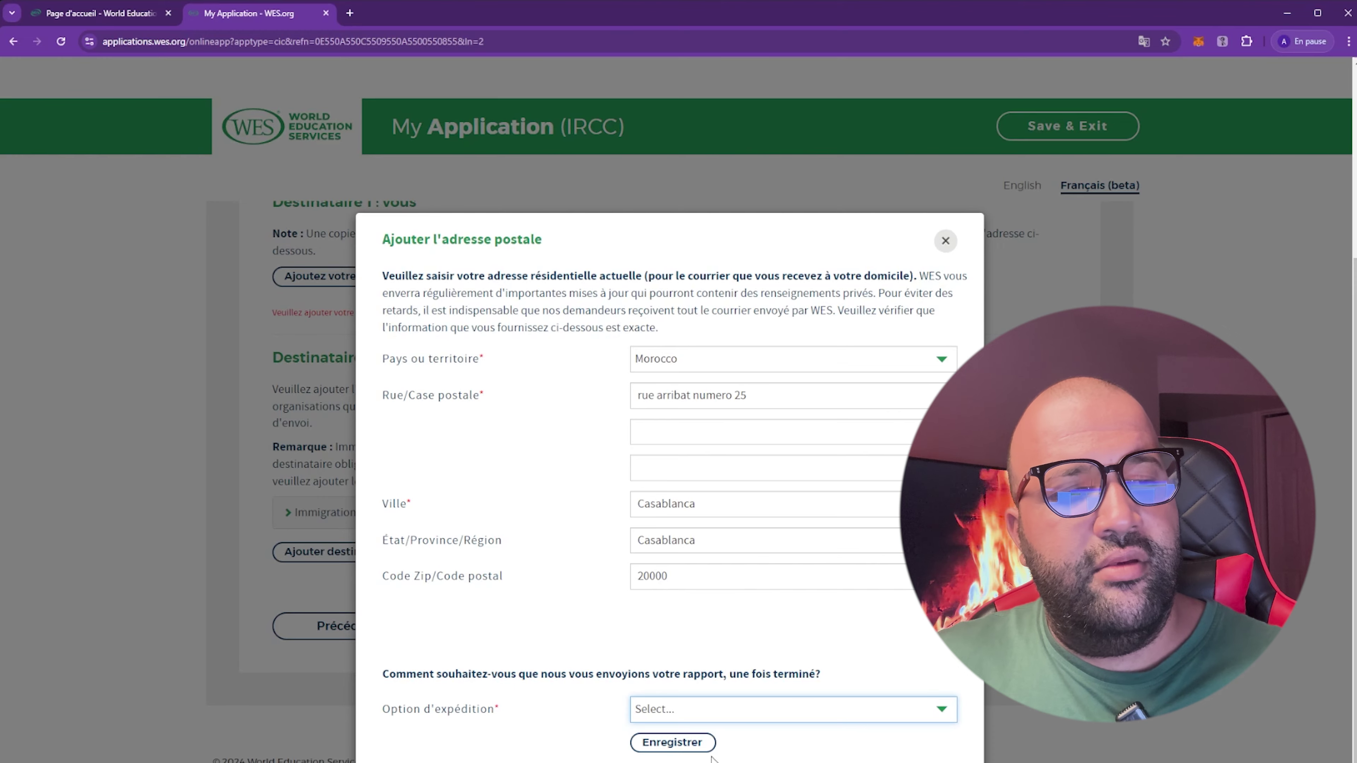
pyautogui.press('Down')
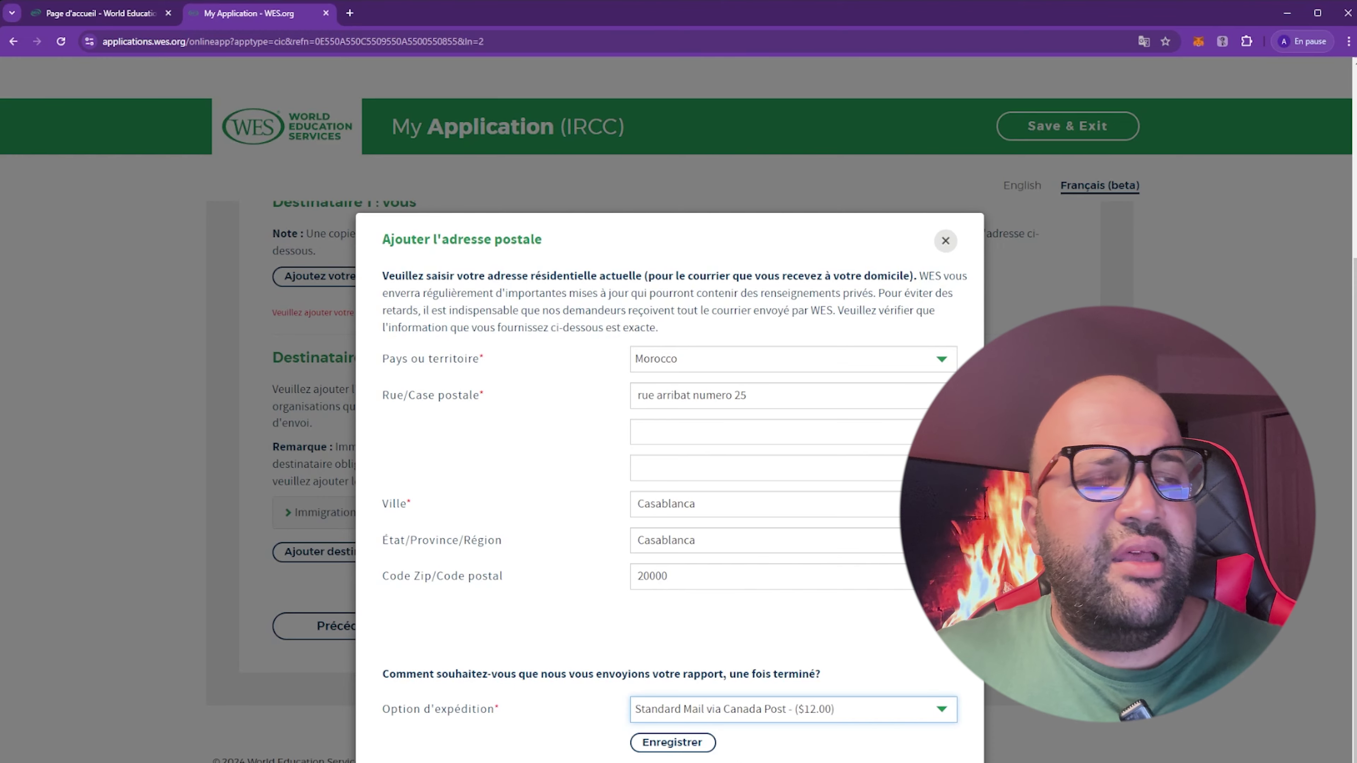
pyautogui.click(495, 728)
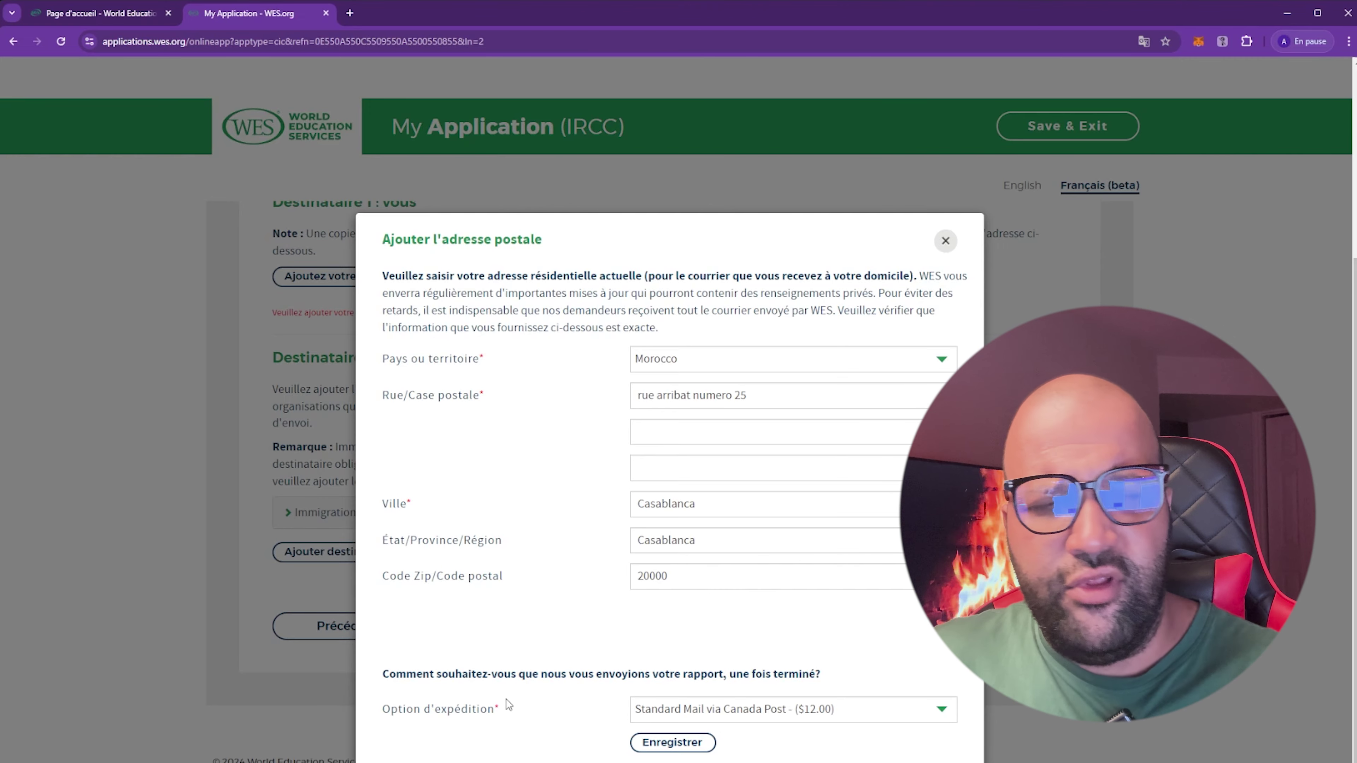
pyautogui.click(686, 719)
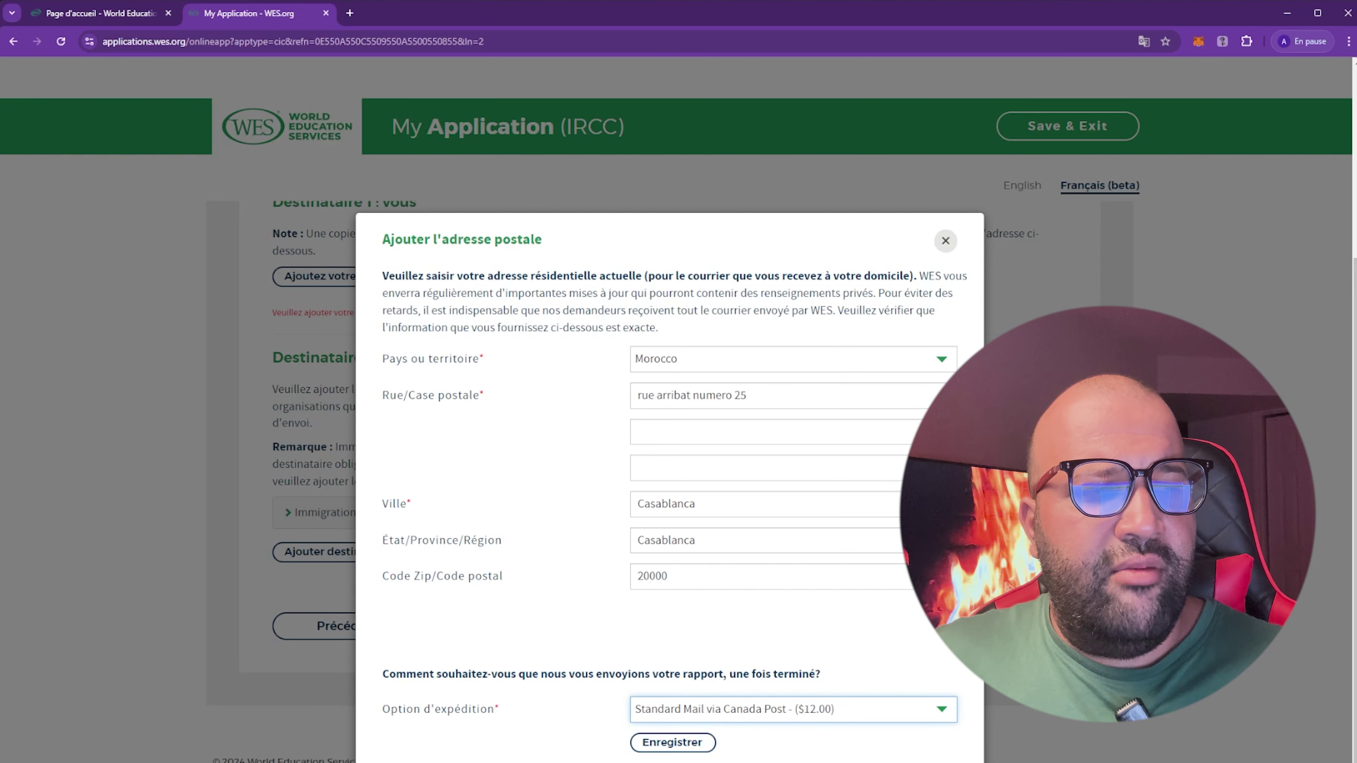
pyautogui.click(603, 758)
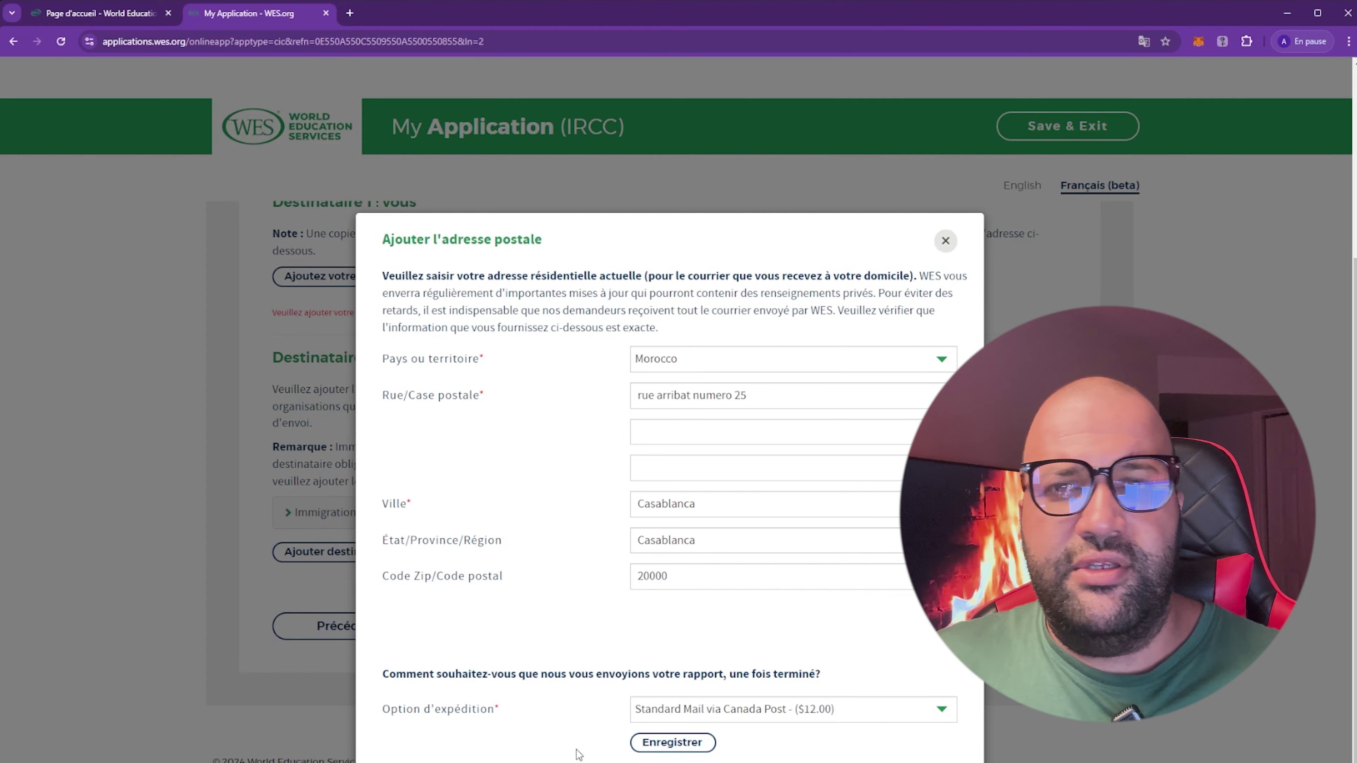
pyautogui.click(663, 743)
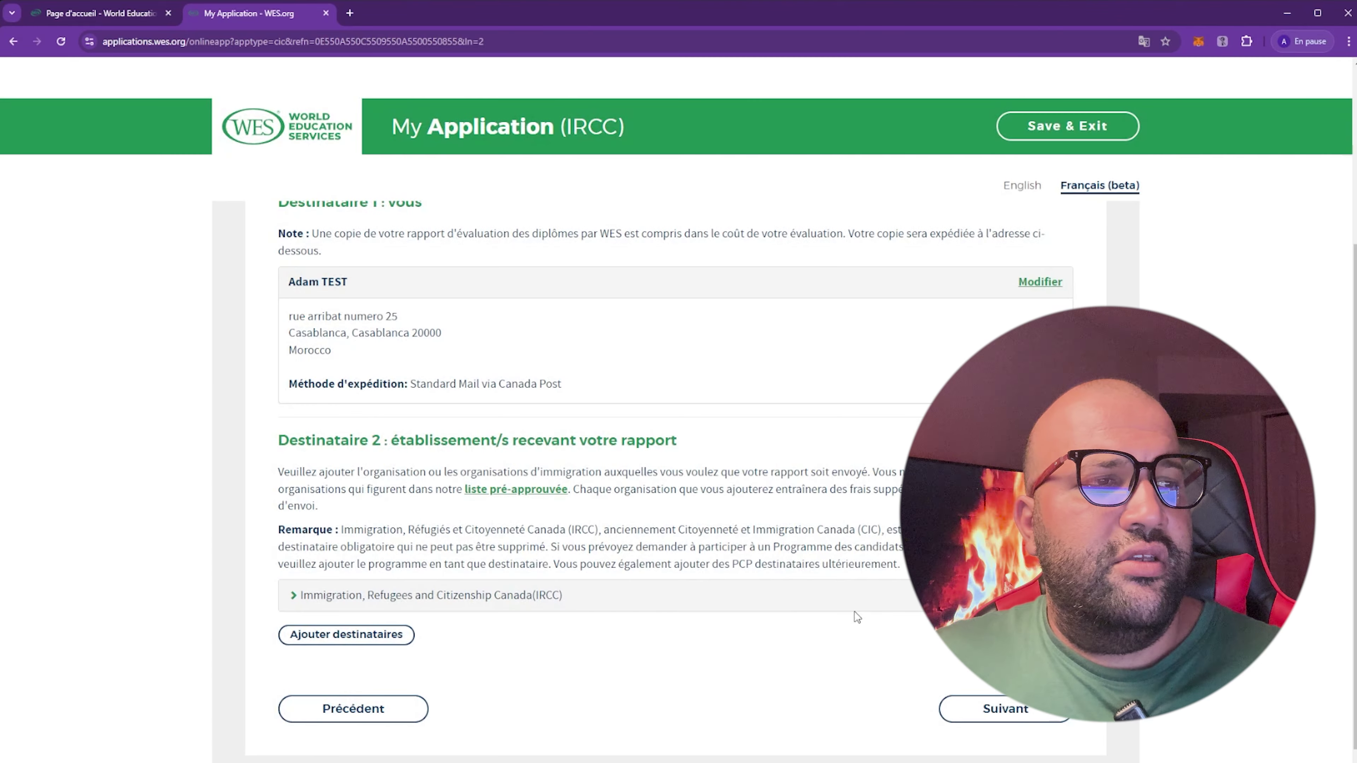
# Step: Advance to Votre évaluation and review the $248.00 immigration Educational Credential Assessment Package
pyautogui.click(1018, 713)
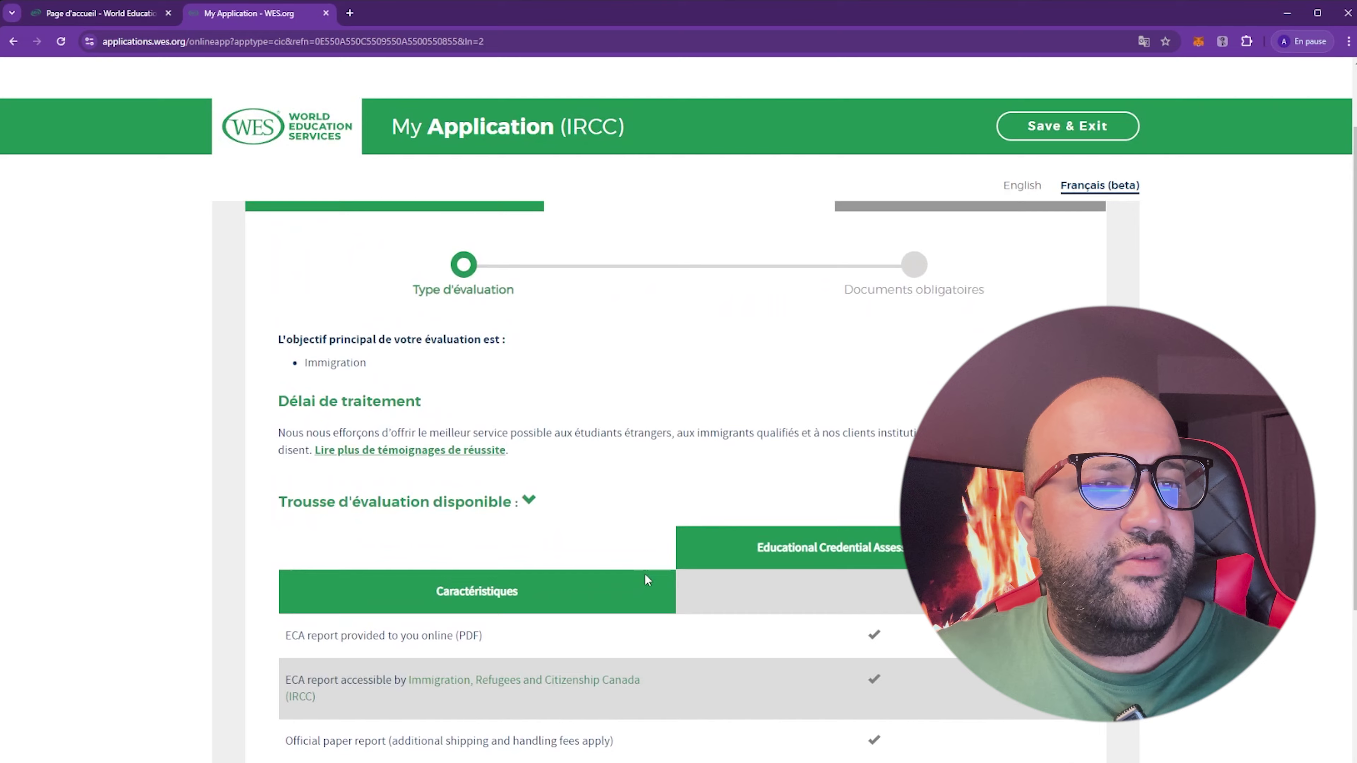
pyautogui.scroll(-3, 647, 578)
pyautogui.scroll(3, 509, 515)
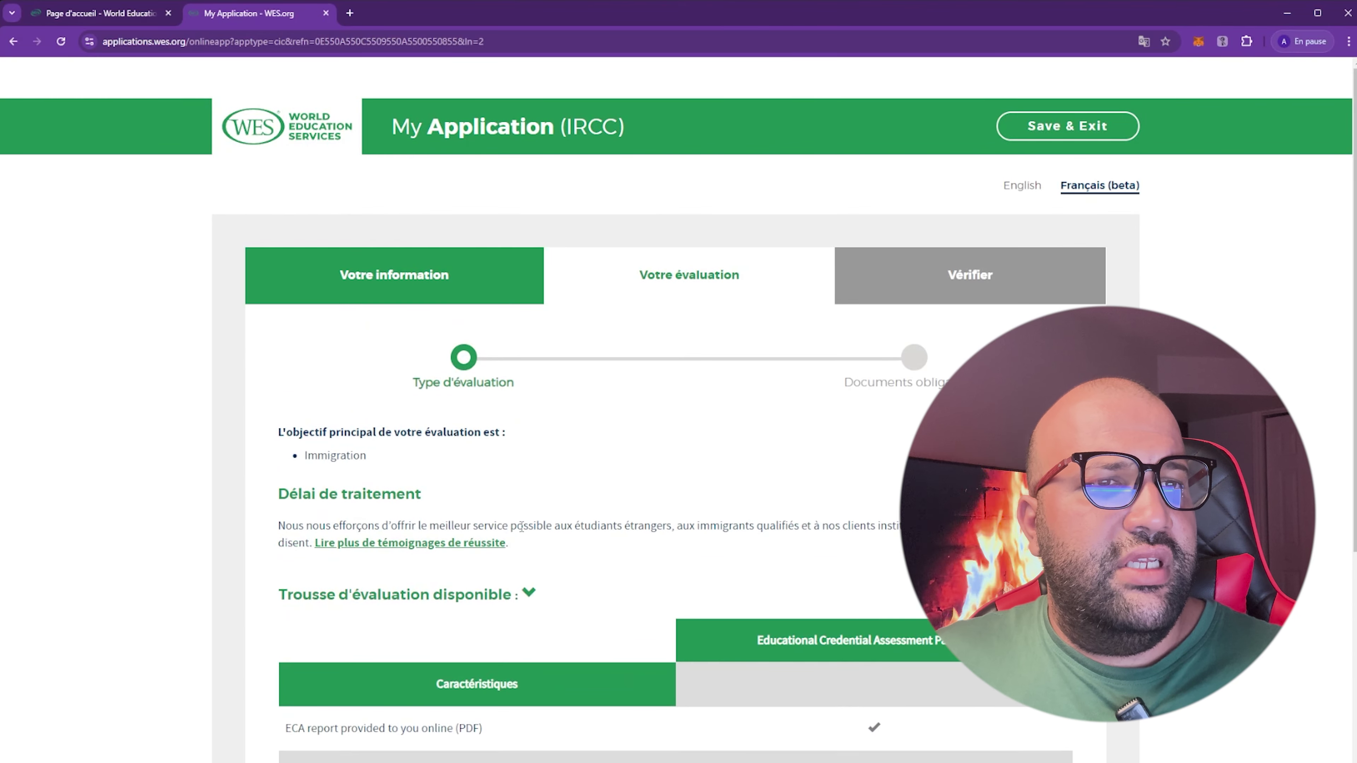
pyautogui.scroll(-5, 668, 577)
pyautogui.scroll(2, 804, 593)
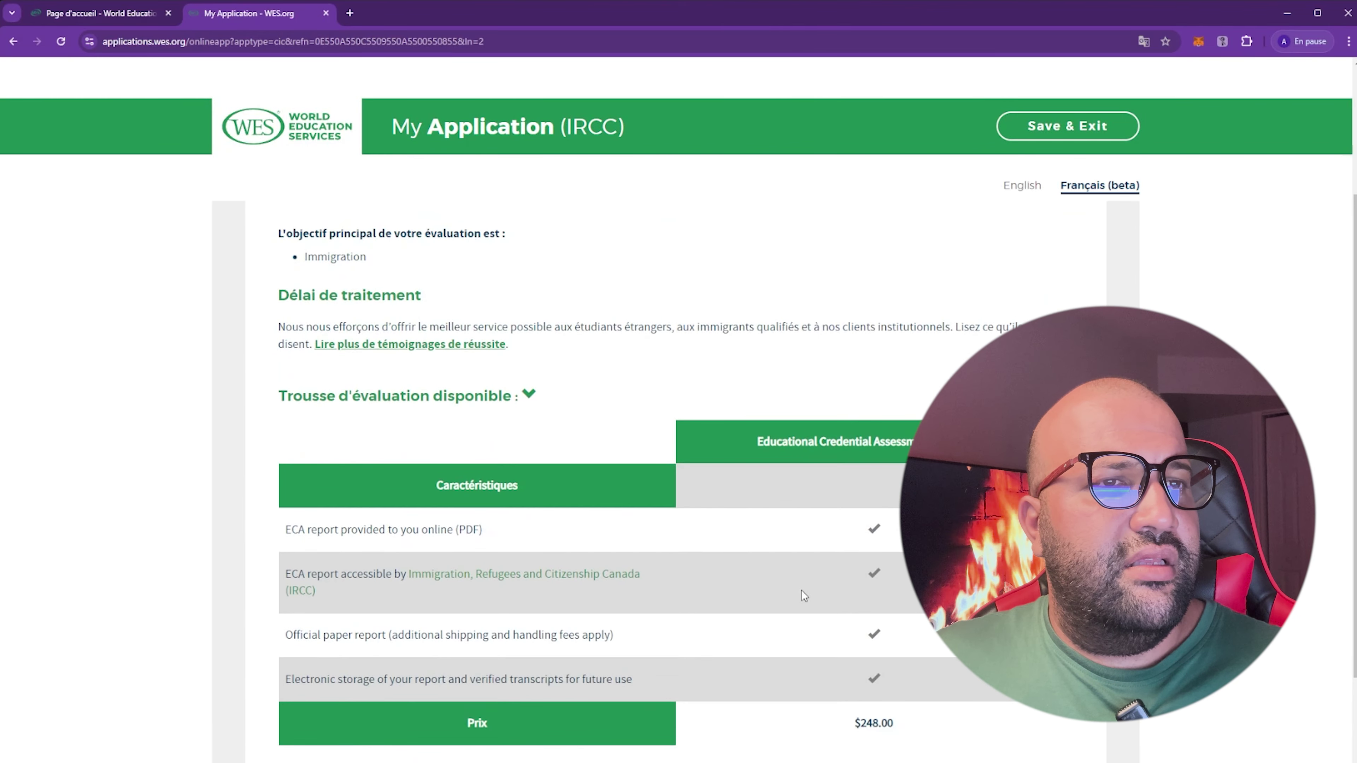
pyautogui.scroll(-4, 804, 594)
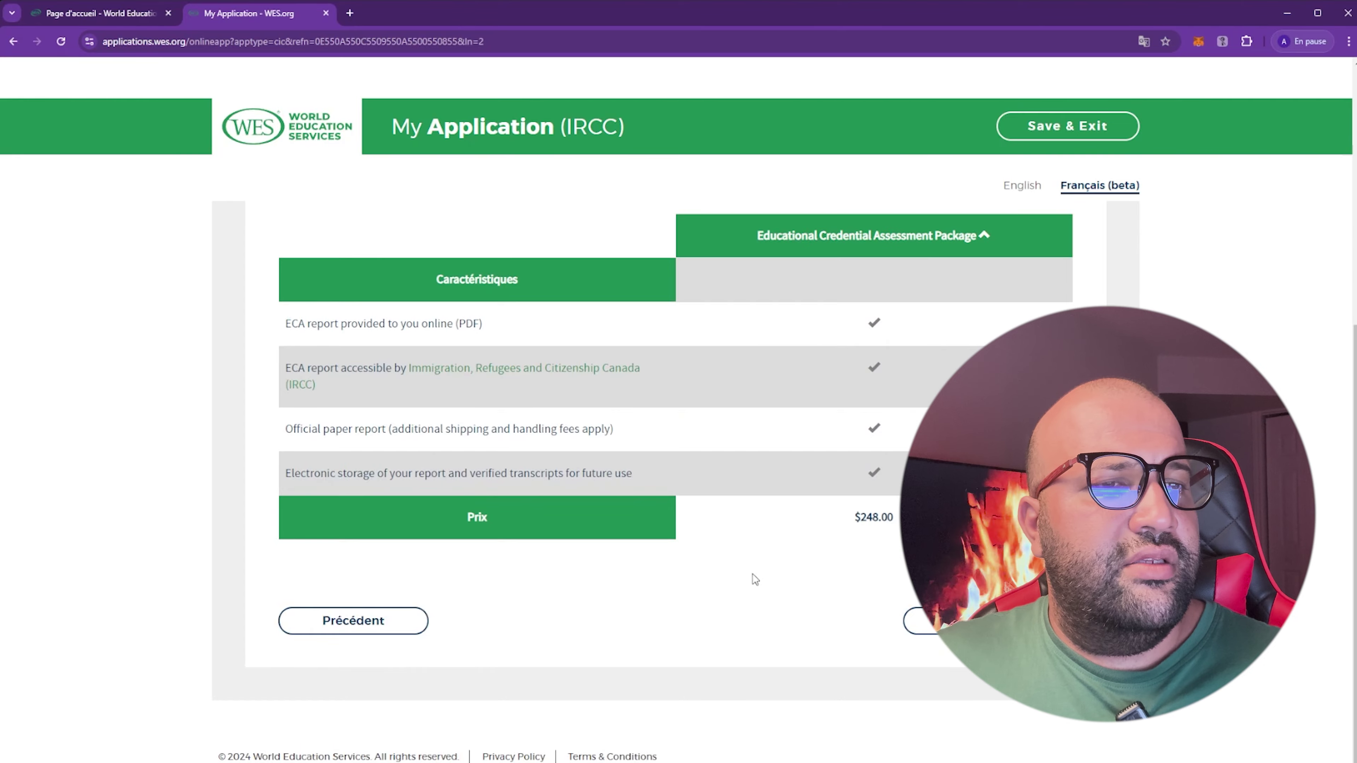
pyautogui.scroll(5, 756, 580)
pyautogui.scroll(3, 761, 588)
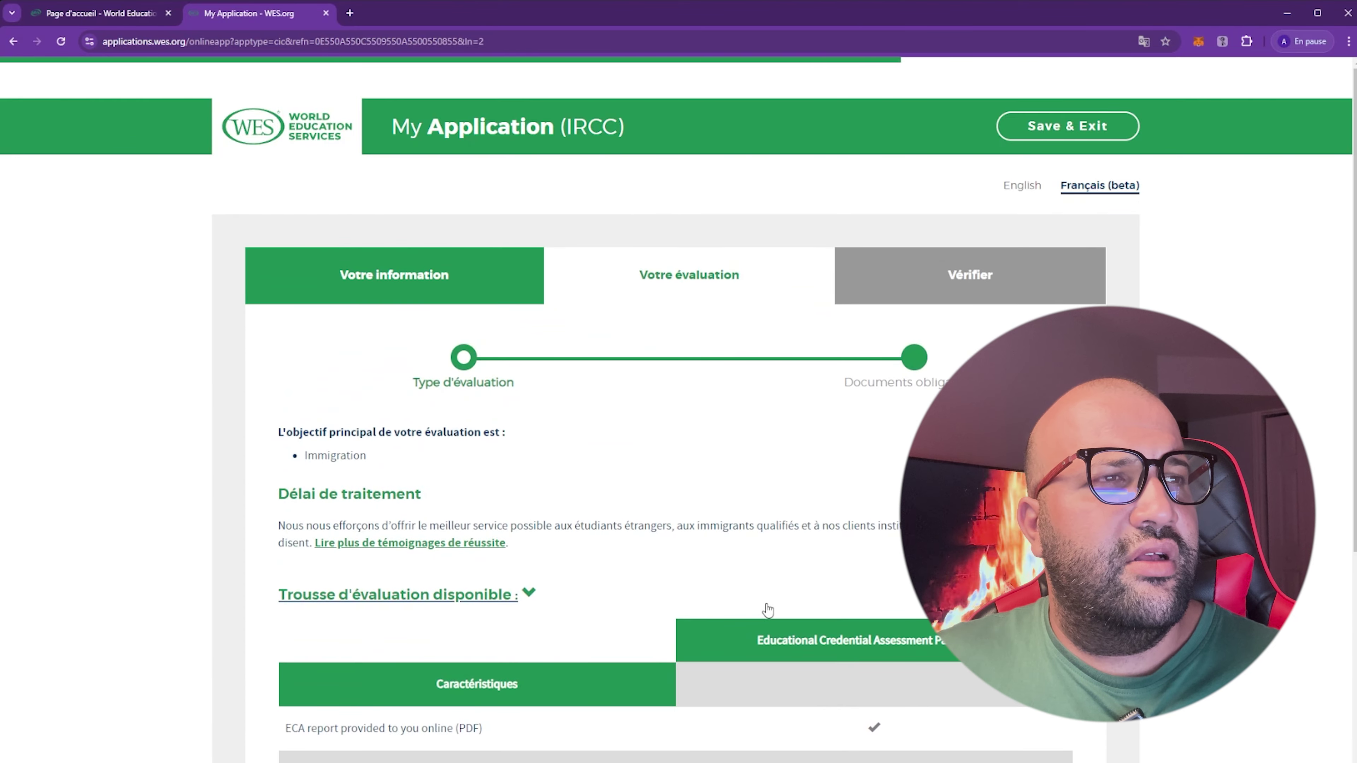
pyautogui.scroll(-3, 767, 611)
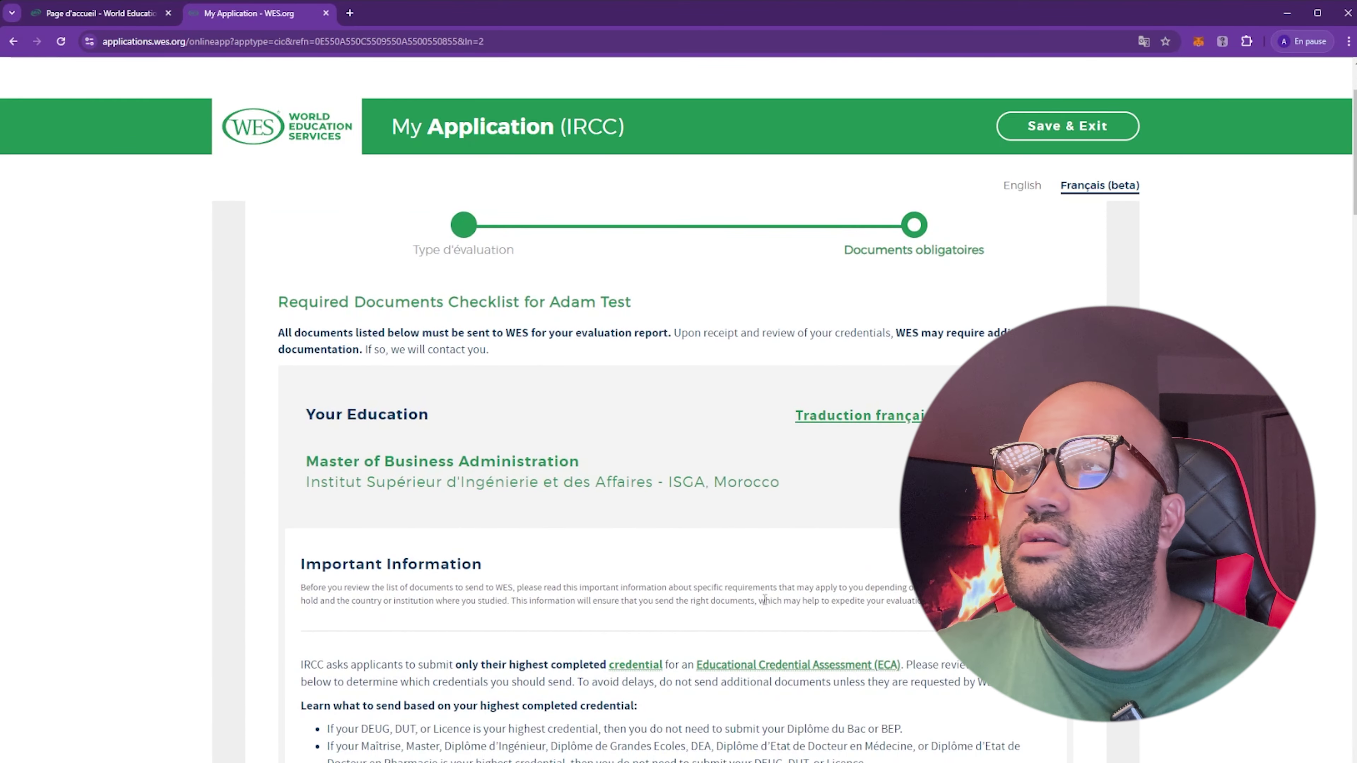
pyautogui.scroll(-10, 765, 611)
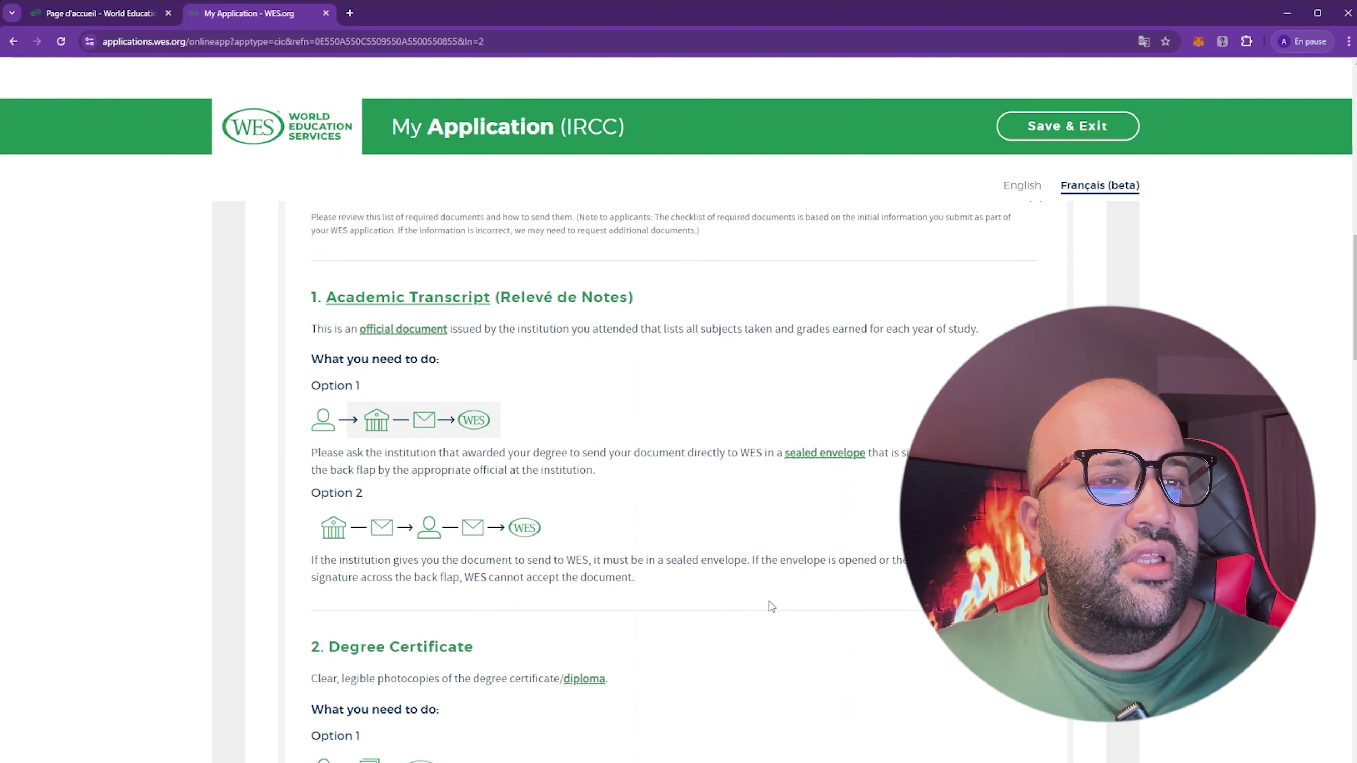
pyautogui.scroll(10, 770, 600)
pyautogui.scroll(-6, 772, 597)
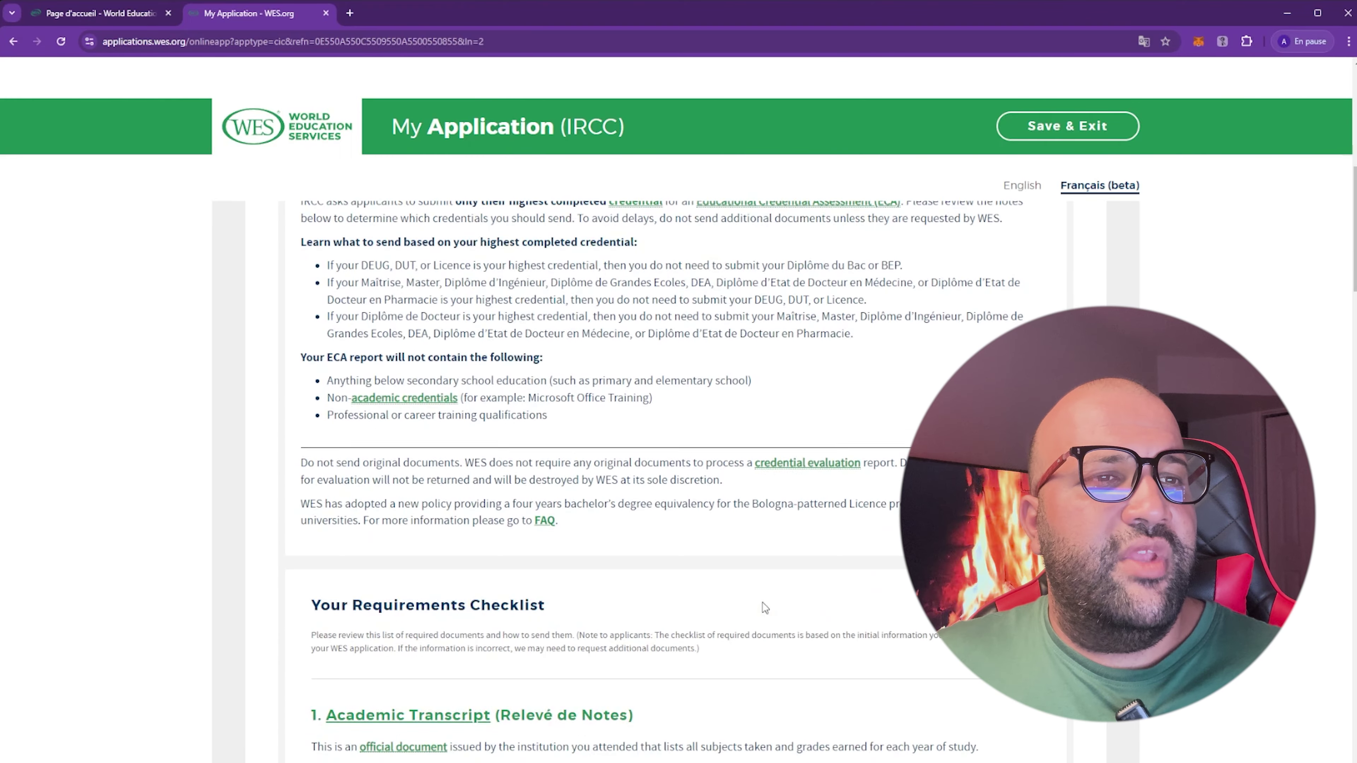
pyautogui.scroll(-2, 729, 605)
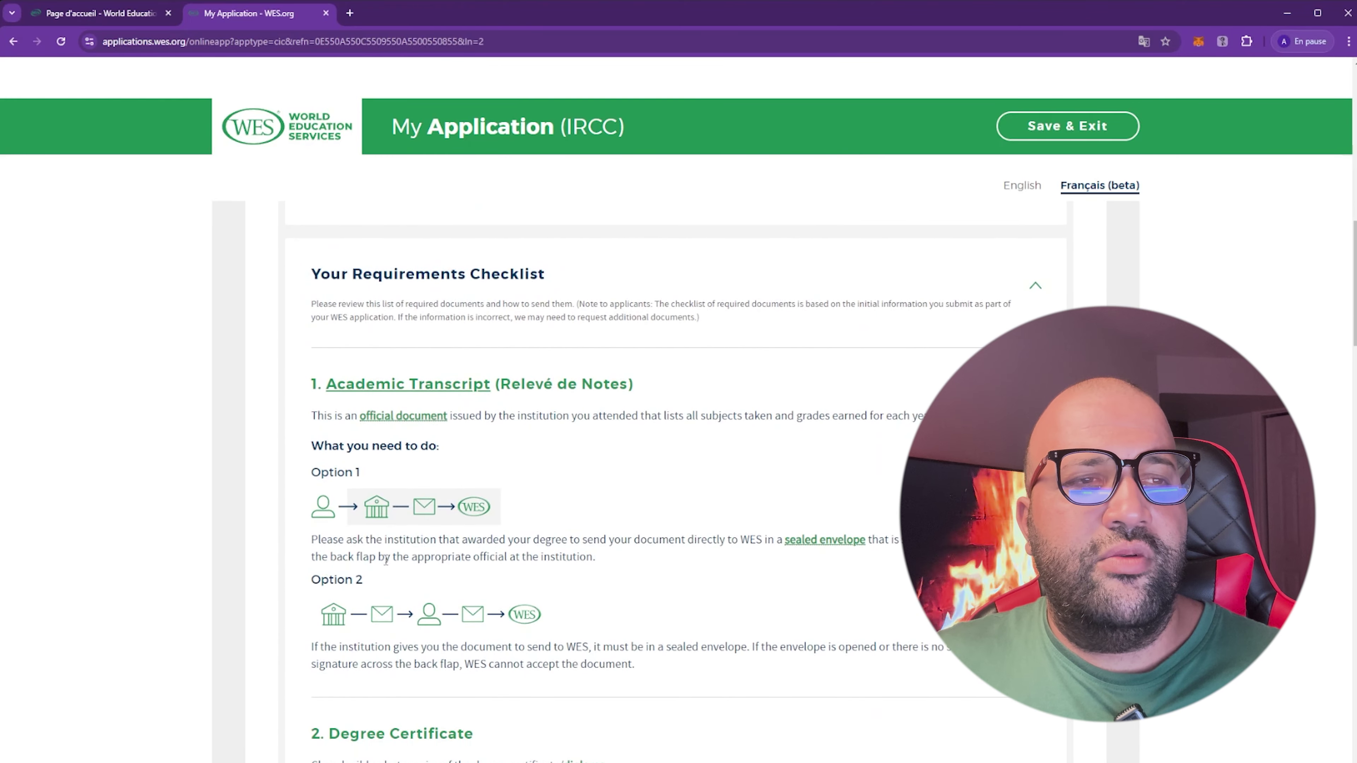
pyautogui.scroll(-9, 443, 543)
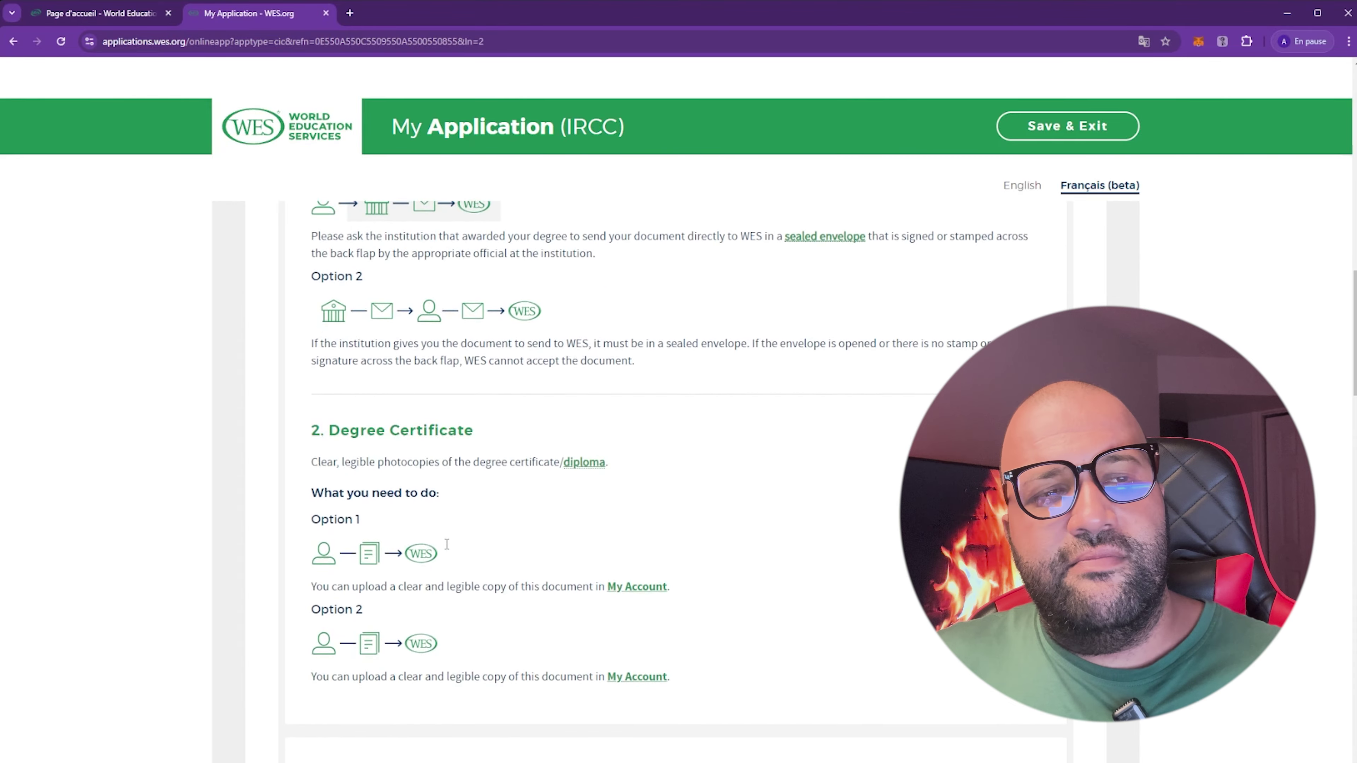
pyautogui.scroll(-20, 451, 544)
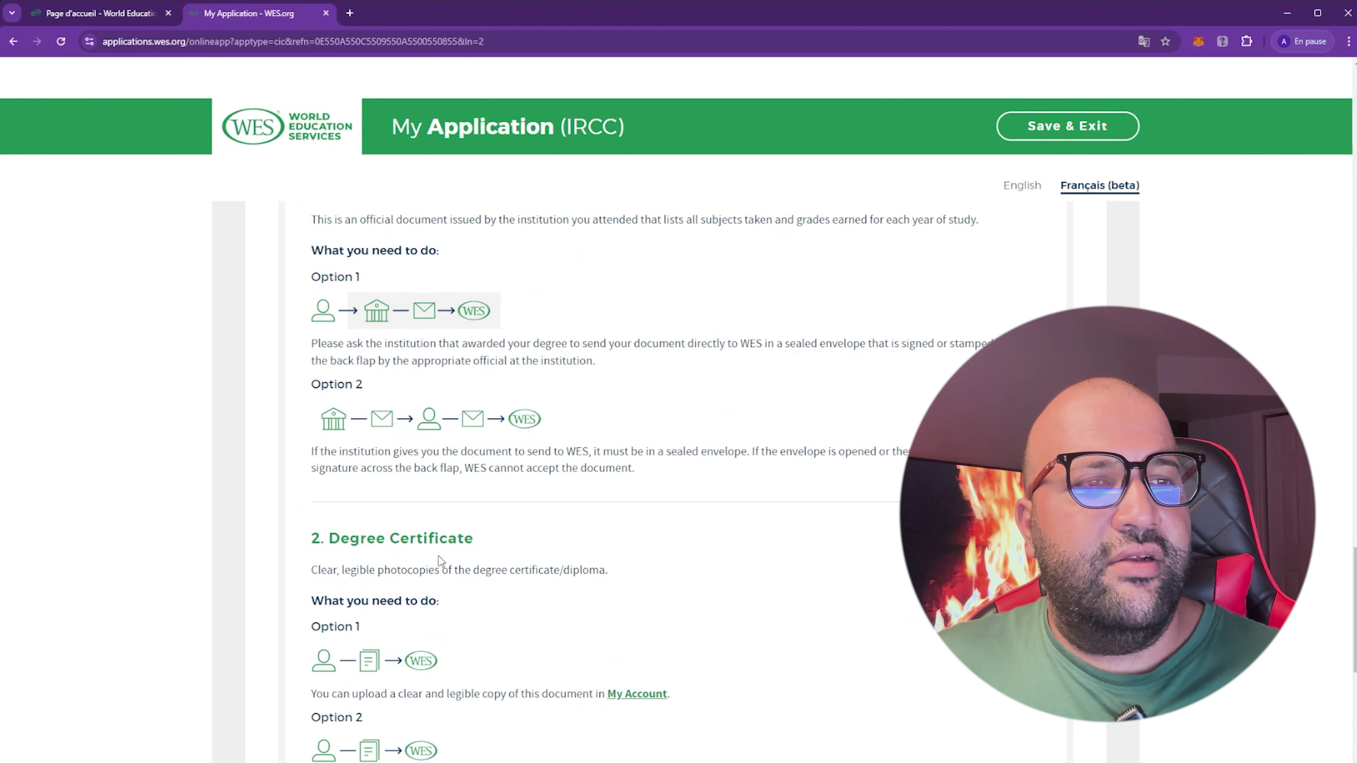
pyautogui.scroll(-7, 422, 599)
pyautogui.scroll(8, 422, 598)
pyautogui.scroll(-8, 481, 668)
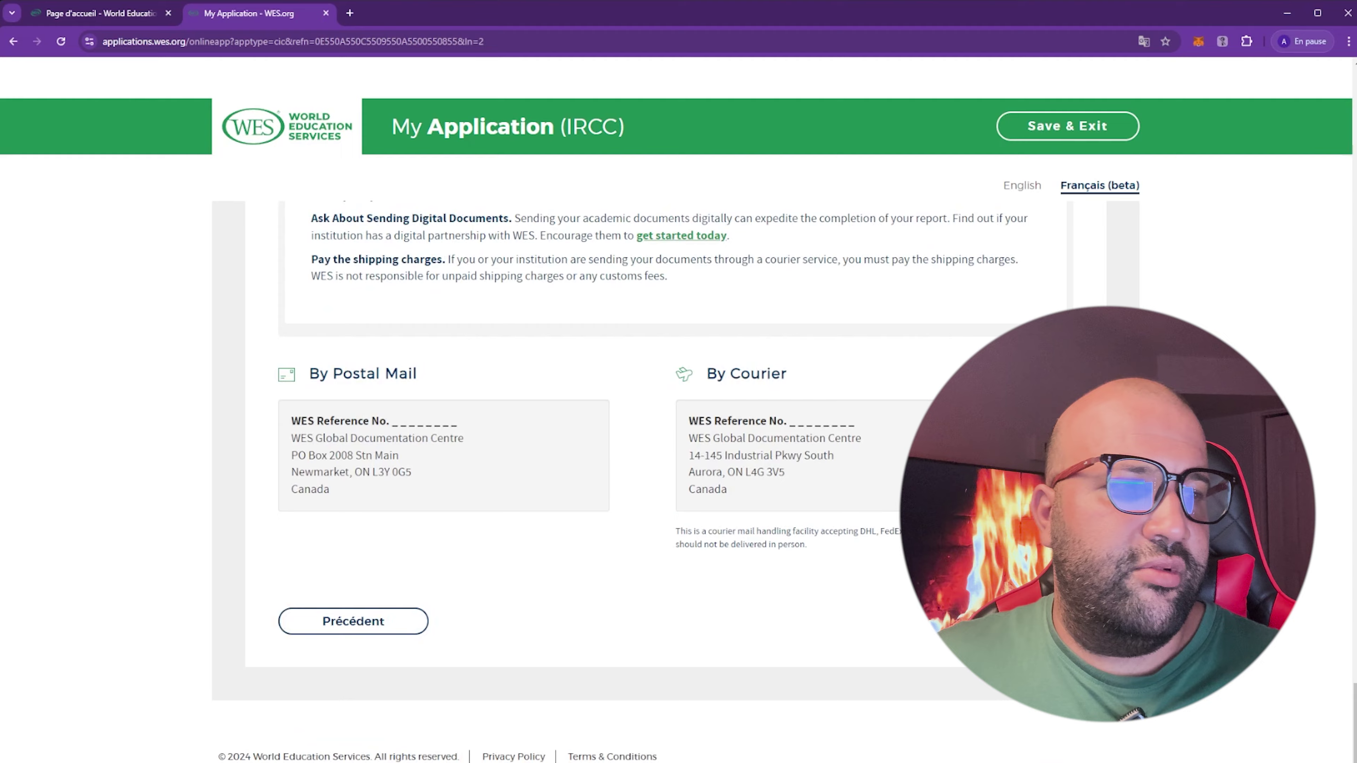
pyautogui.scroll(20, 404, 648)
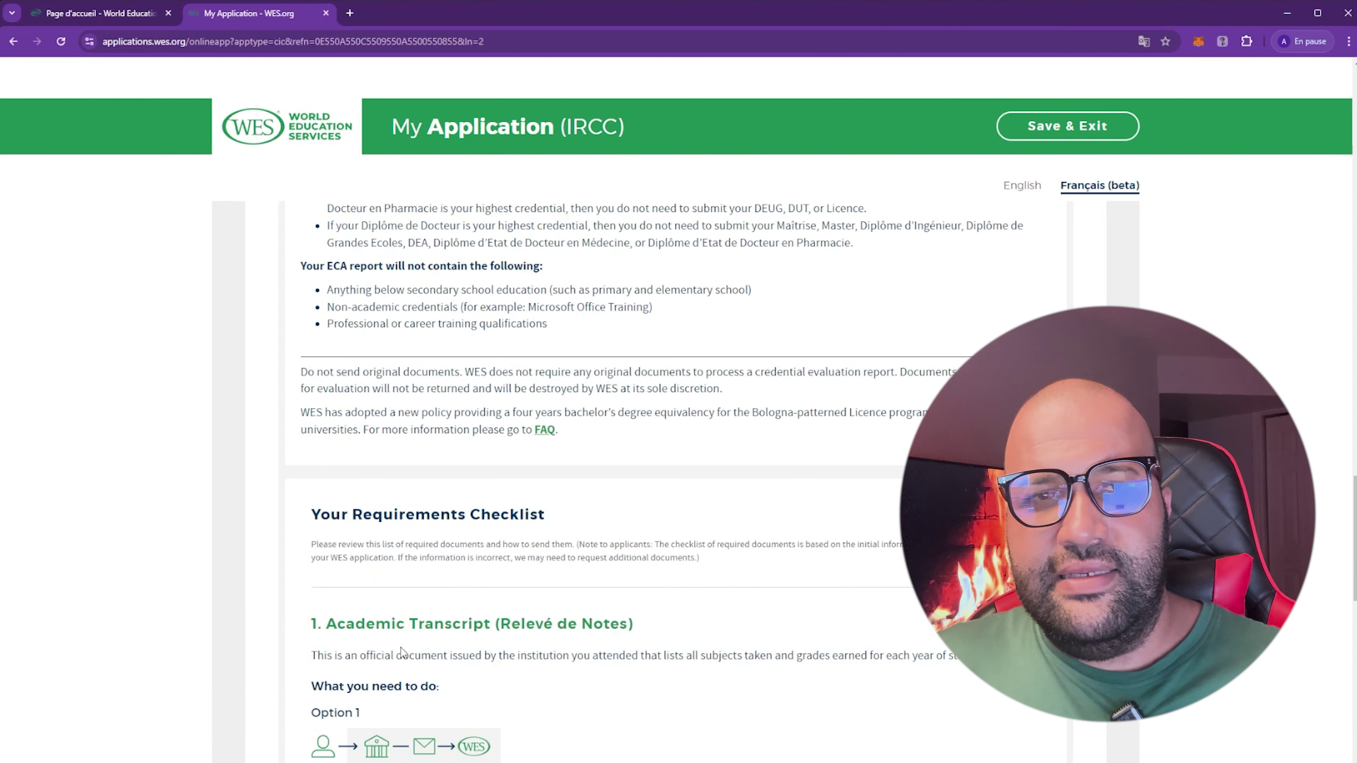
pyautogui.scroll(-6, 401, 648)
pyautogui.scroll(2, 403, 668)
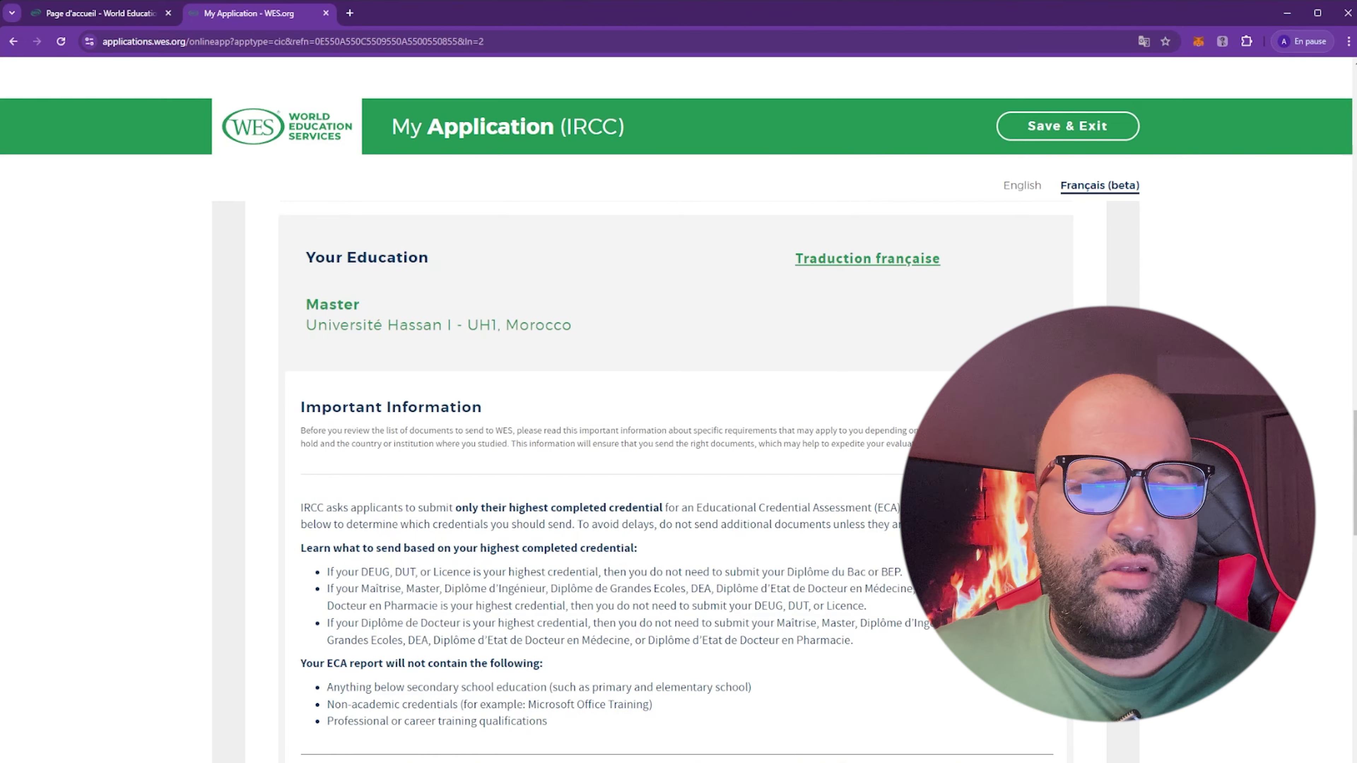
pyautogui.scroll(-8, 404, 681)
pyautogui.scroll(-2, 599, 636)
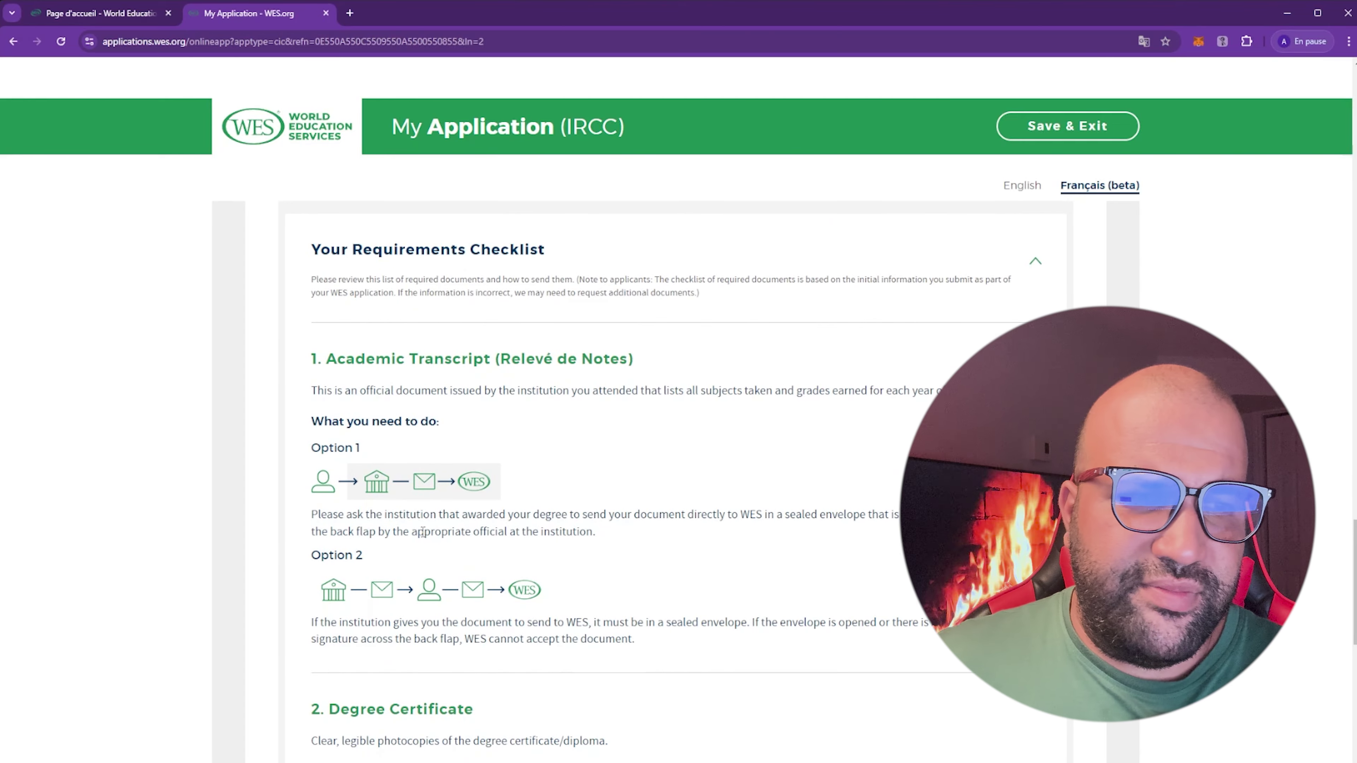
pyautogui.scroll(-8, 450, 591)
pyautogui.scroll(-8, 451, 585)
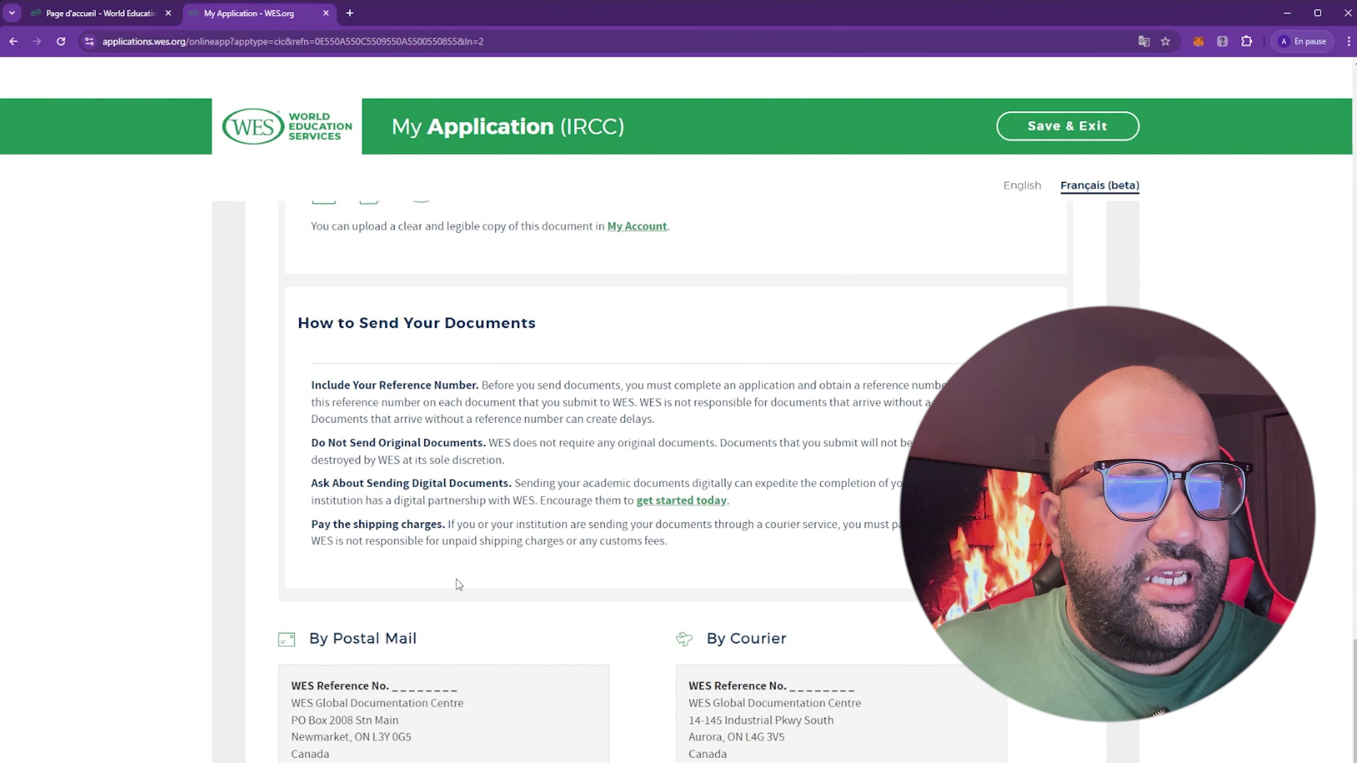
pyautogui.scroll(16, 459, 586)
pyautogui.scroll(-3, 469, 576)
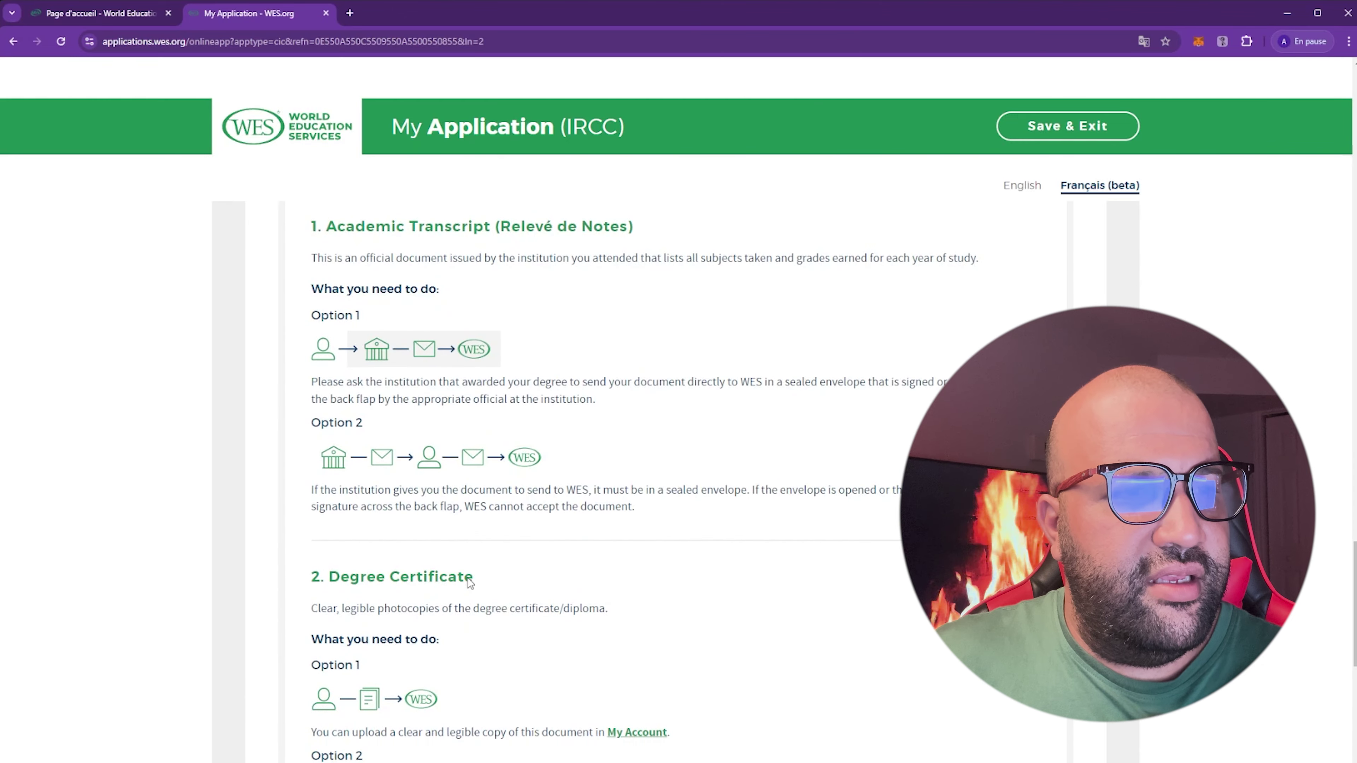
pyautogui.moveTo(316, 427); pyautogui.dragTo(377, 429)
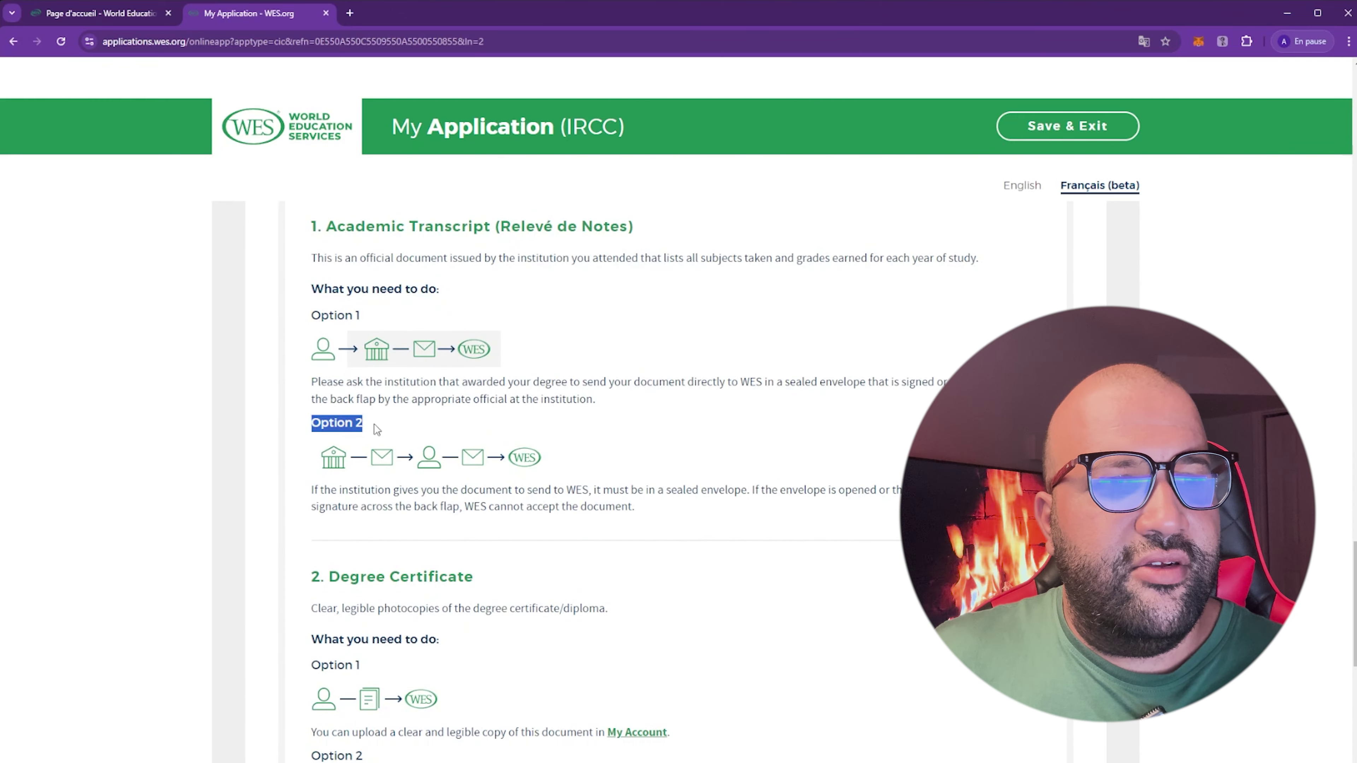
pyautogui.moveTo(312, 316); pyautogui.dragTo(345, 316)
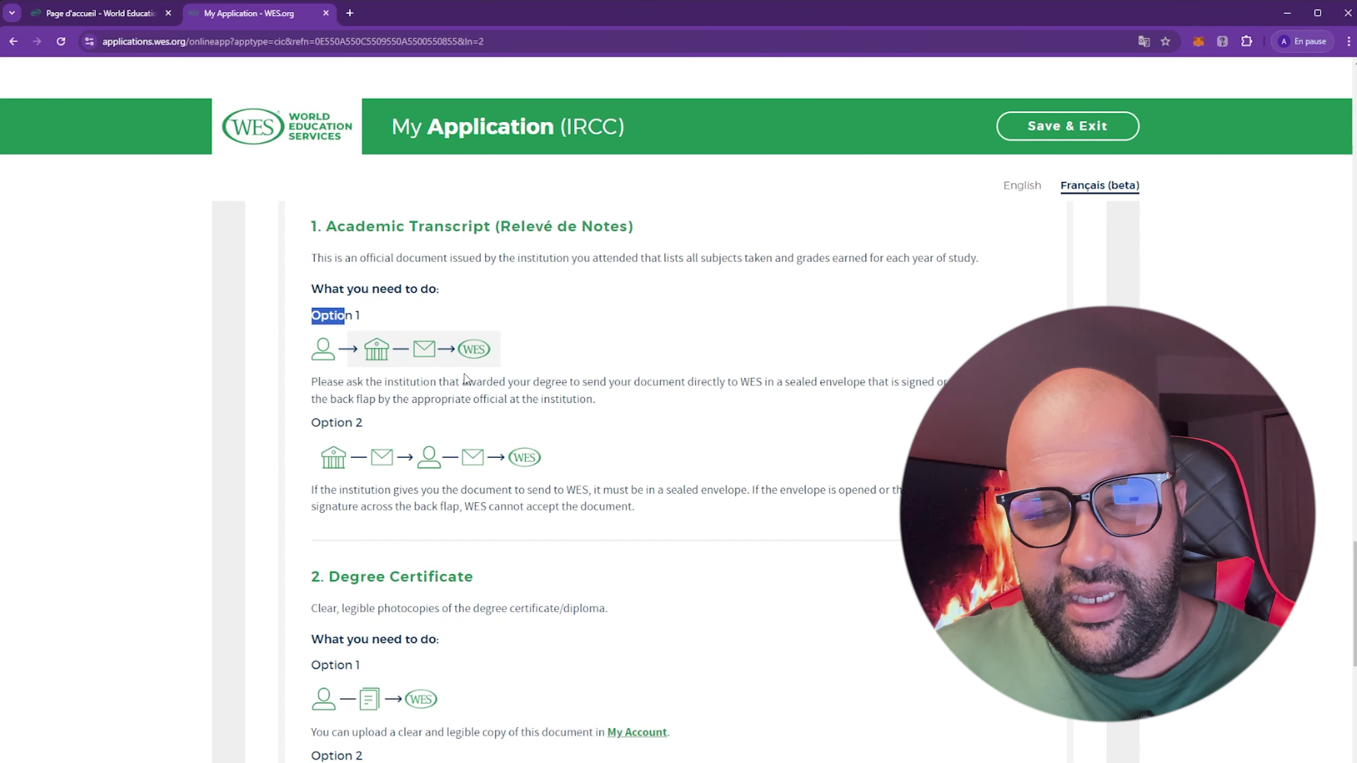
pyautogui.click(458, 414)
pyautogui.scroll(-1, 459, 413)
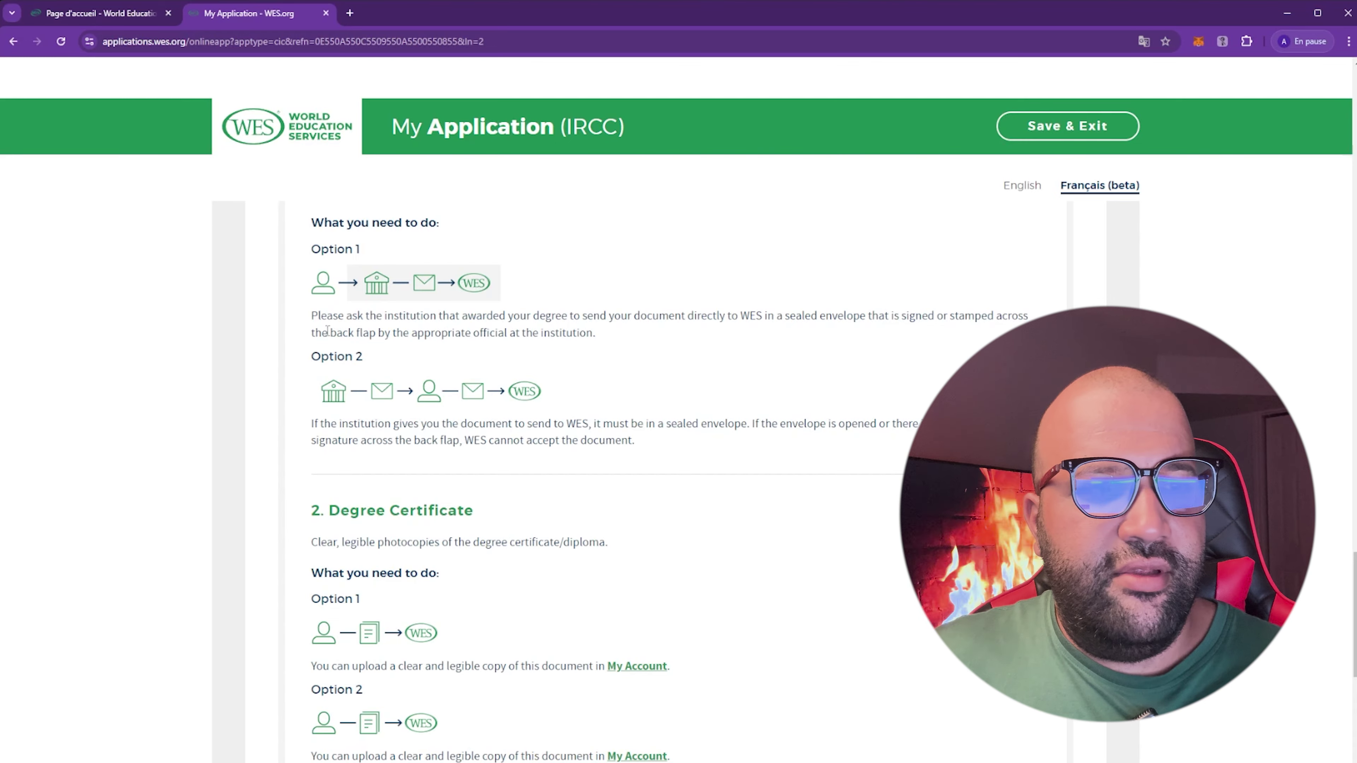
pyautogui.moveTo(309, 357); pyautogui.dragTo(355, 357)
pyautogui.click(396, 369)
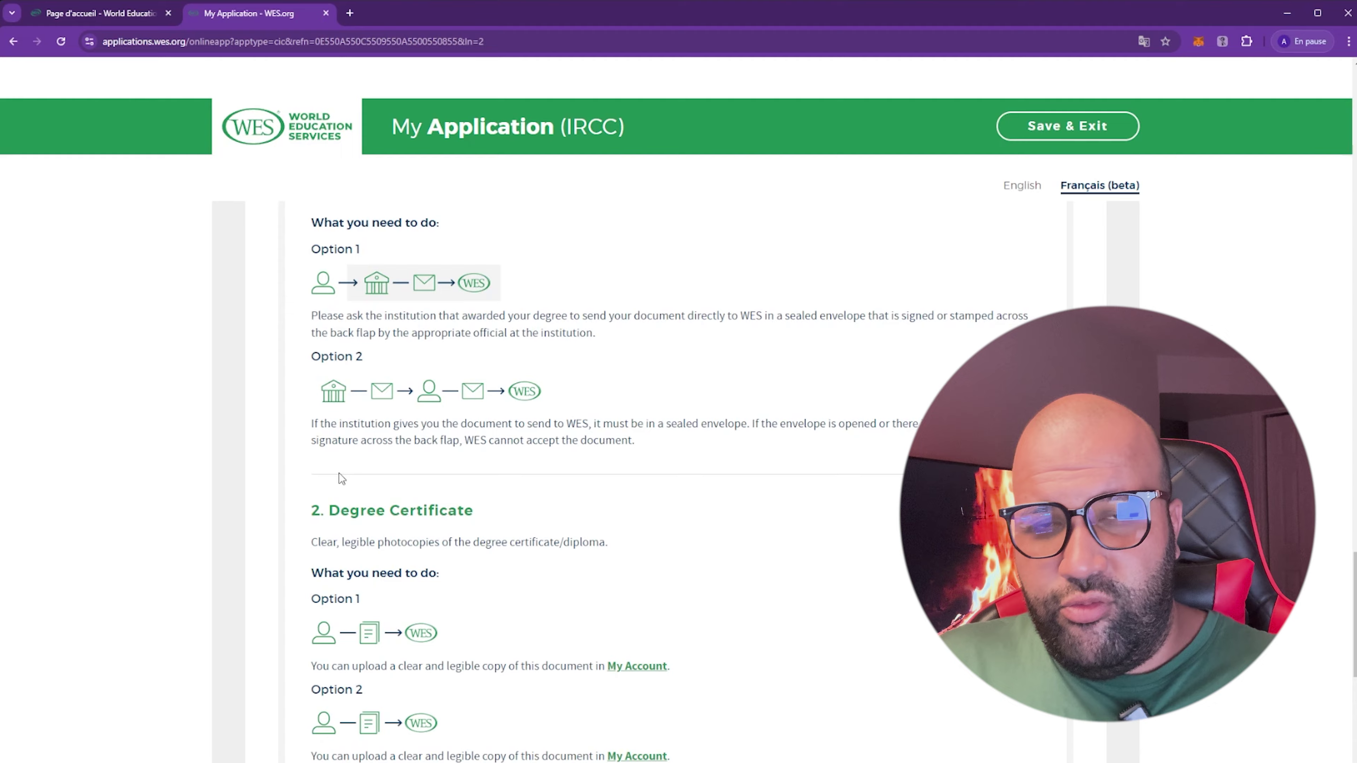
pyautogui.scroll(-10, 303, 473)
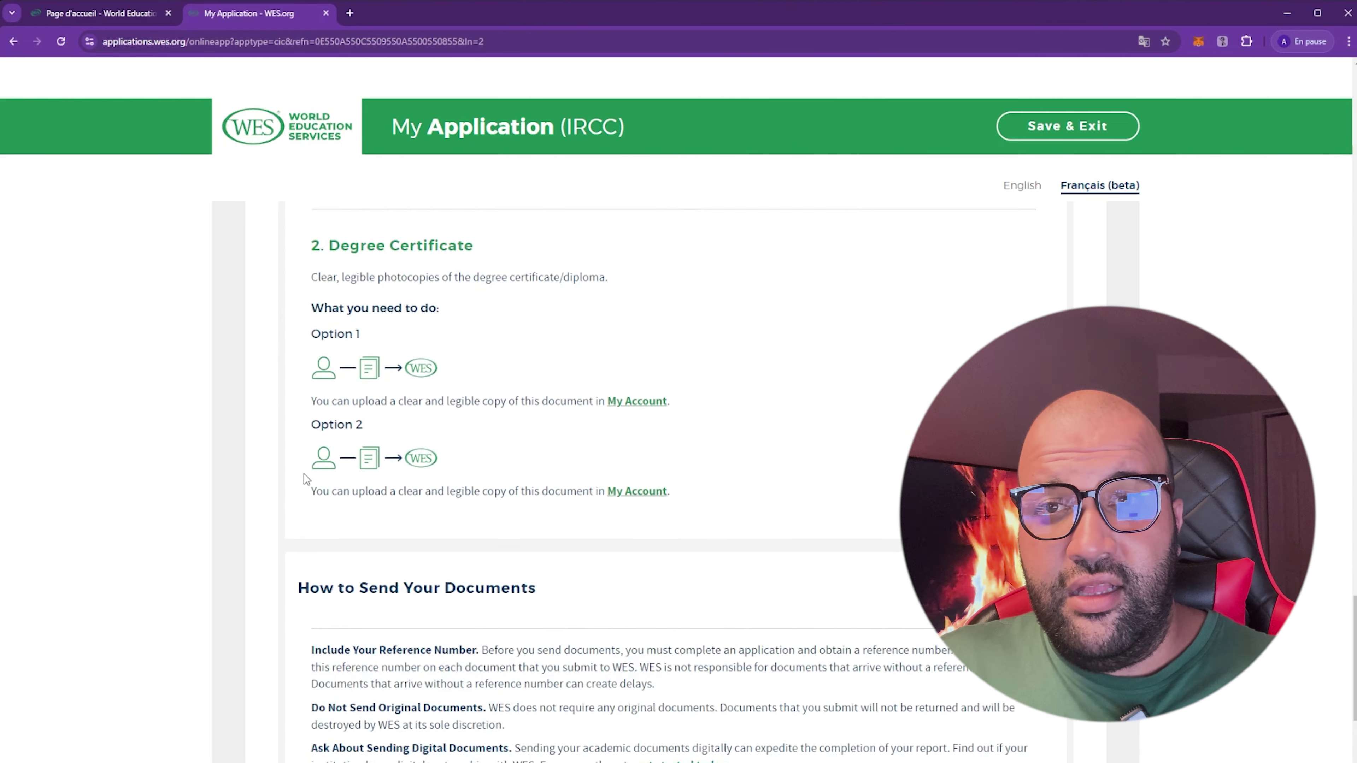
pyautogui.scroll(-5, 294, 456)
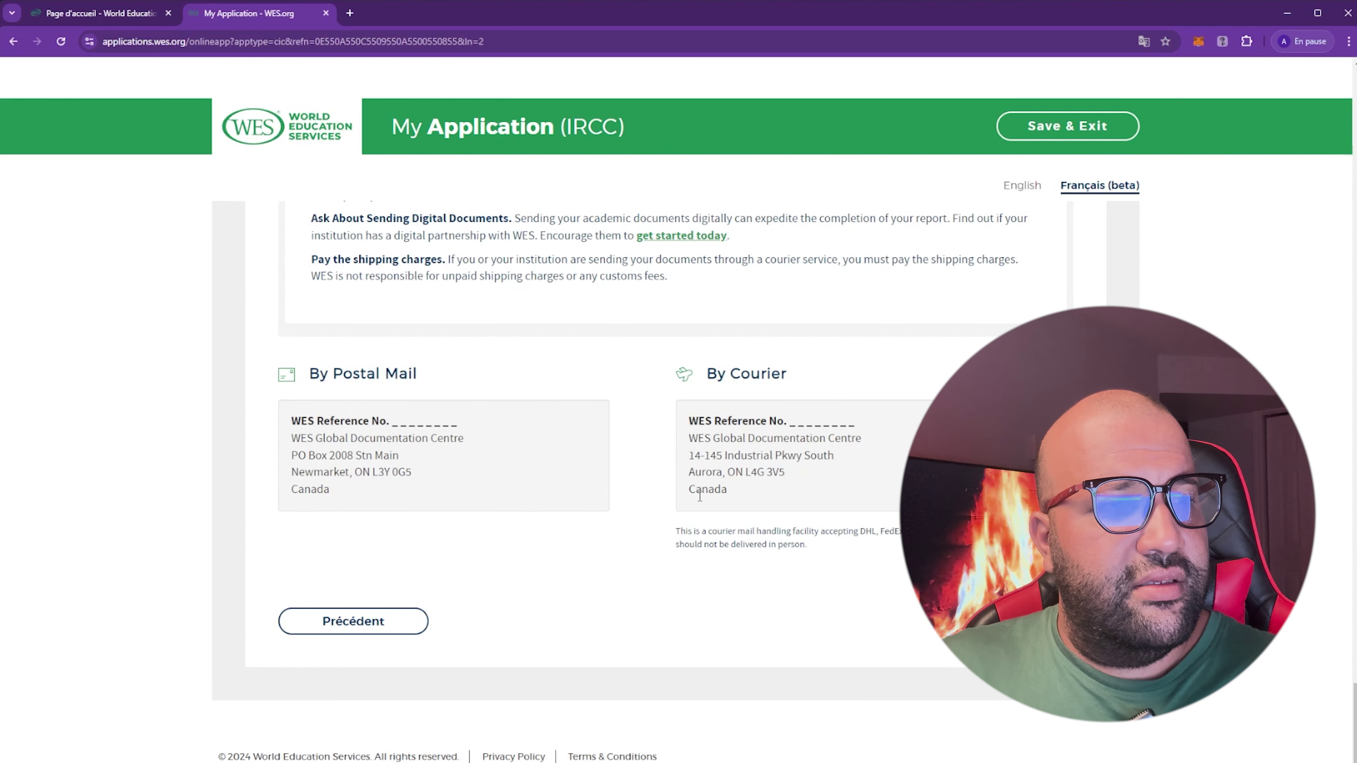
pyautogui.doubleClick(715, 489)
pyautogui.click(714, 489)
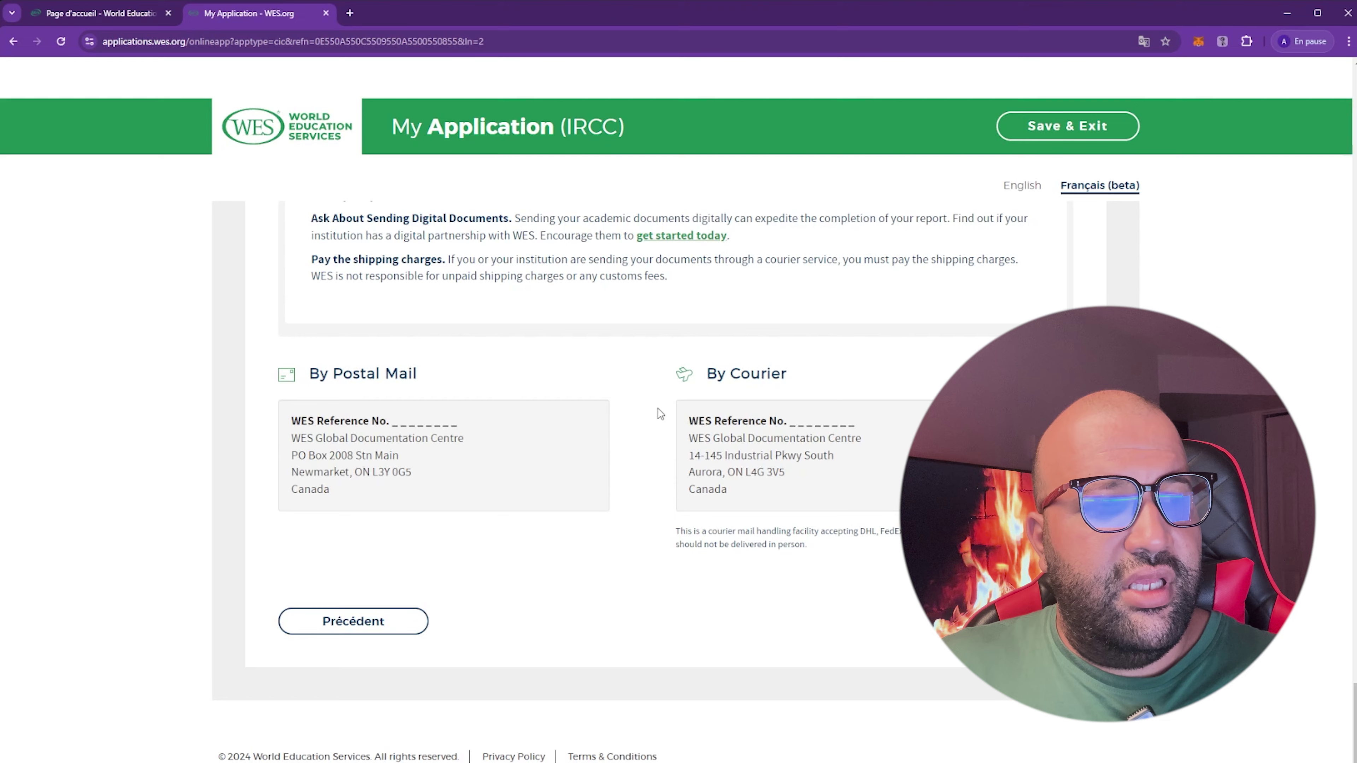
pyautogui.moveTo(663, 416); pyautogui.dragTo(718, 490)
pyautogui.click(648, 466)
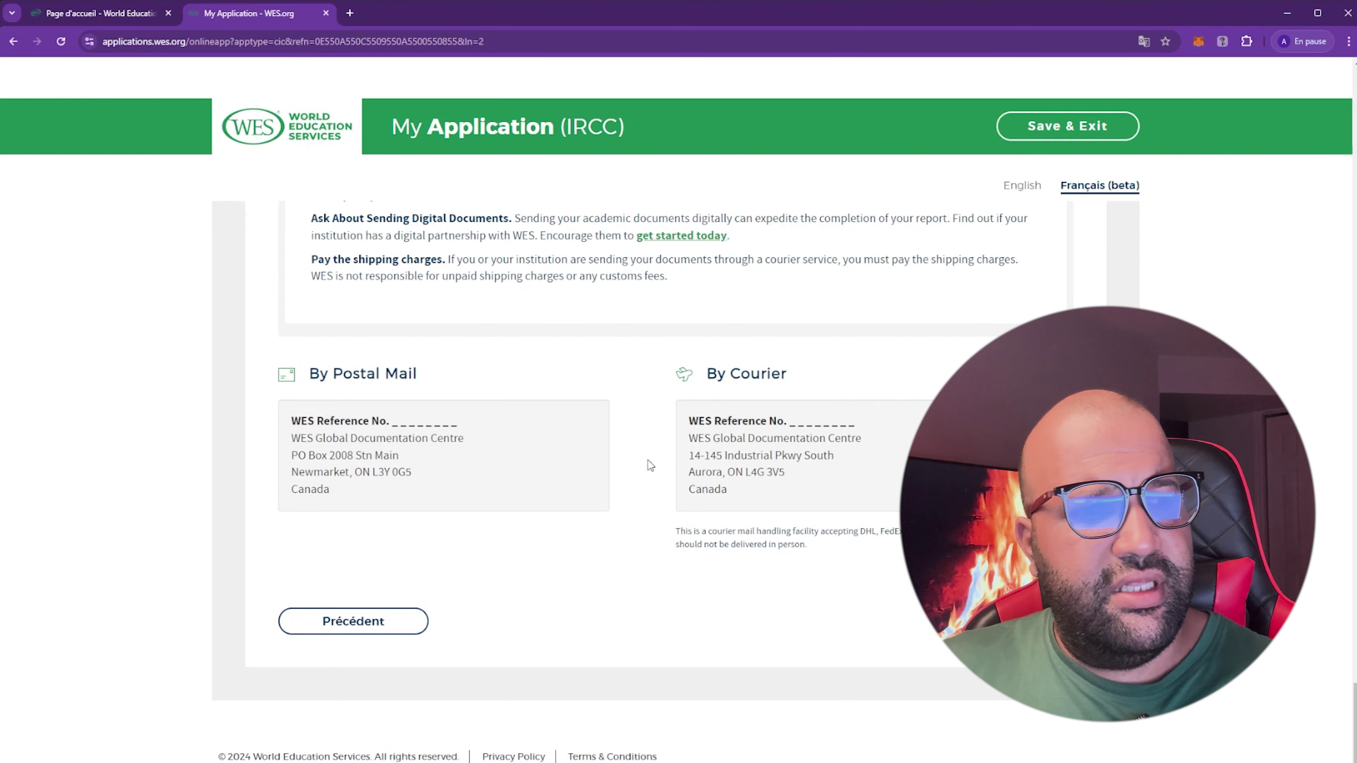
pyautogui.doubleClick(701, 422)
pyautogui.click(772, 421)
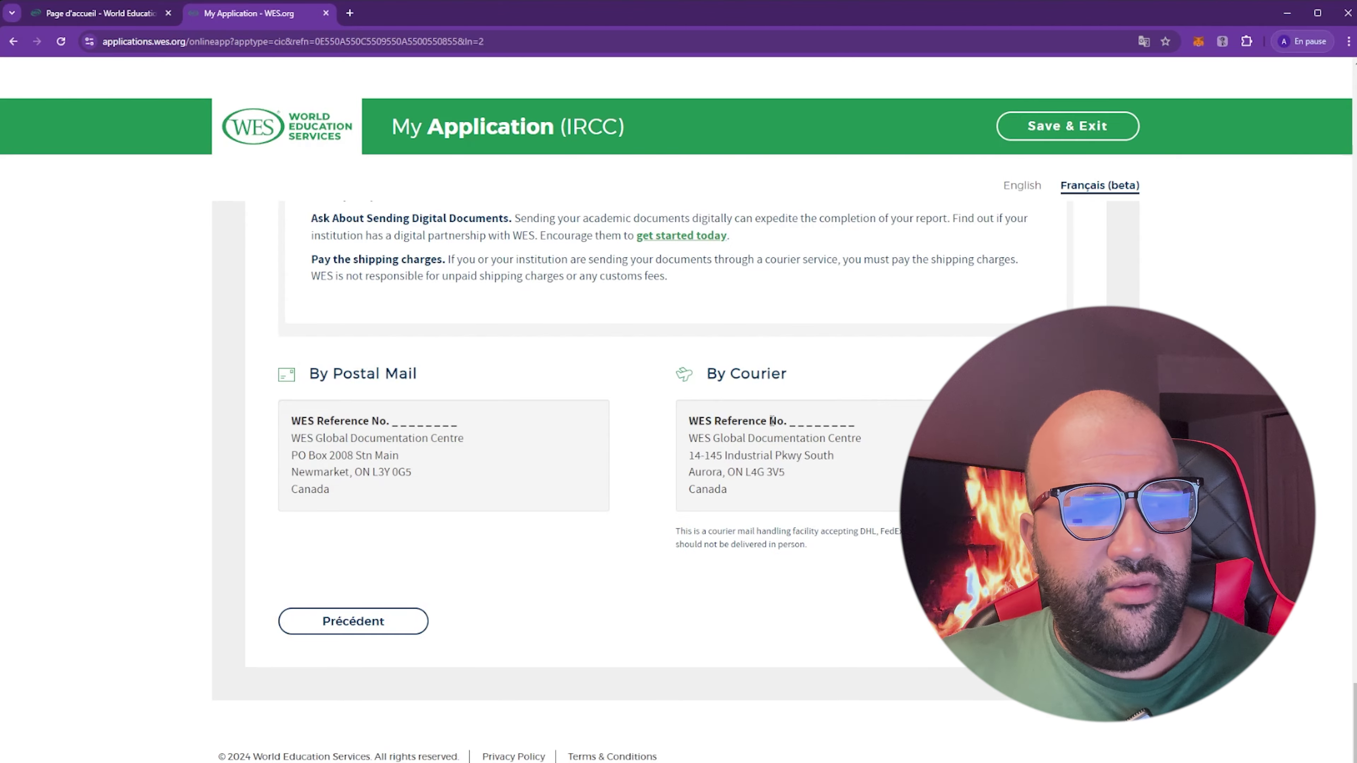
pyautogui.scroll(15, 854, 424)
pyautogui.scroll(-10, 853, 426)
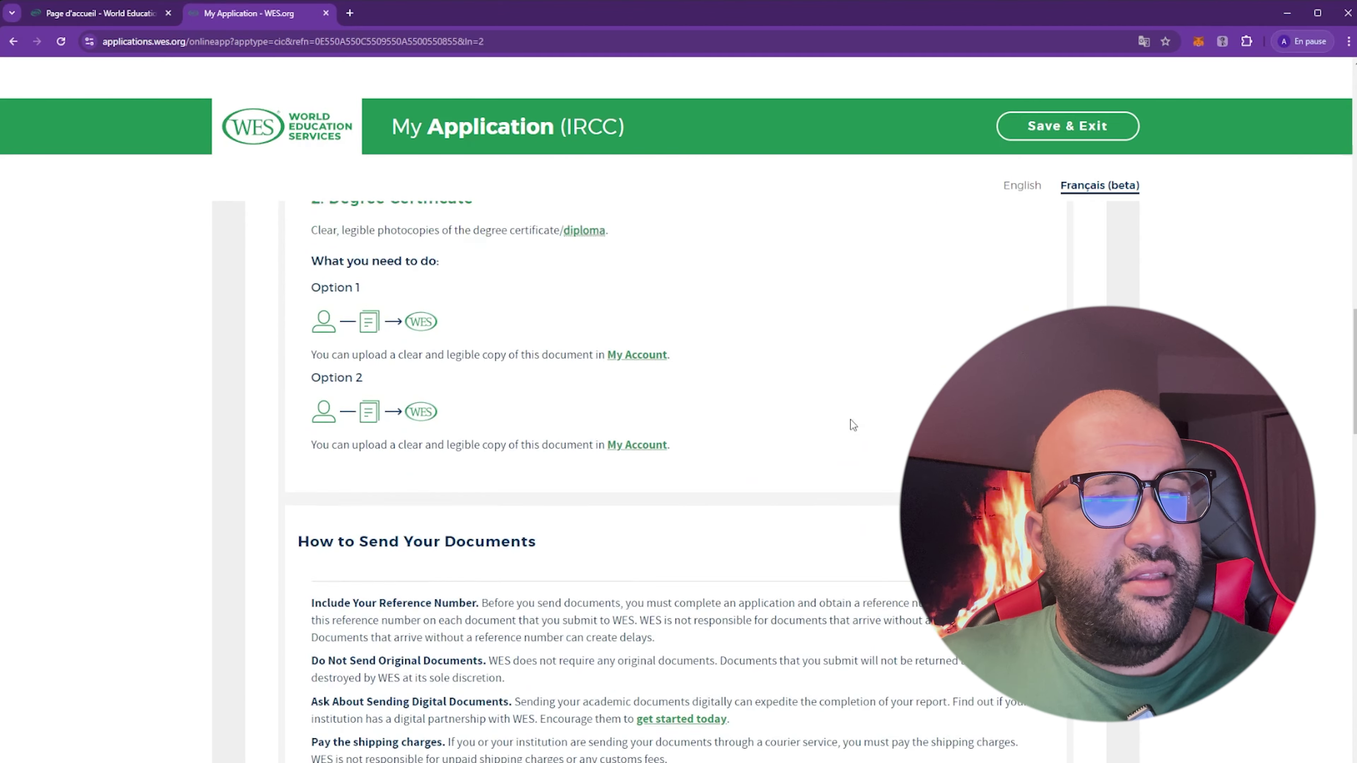
pyautogui.scroll(15, 850, 424)
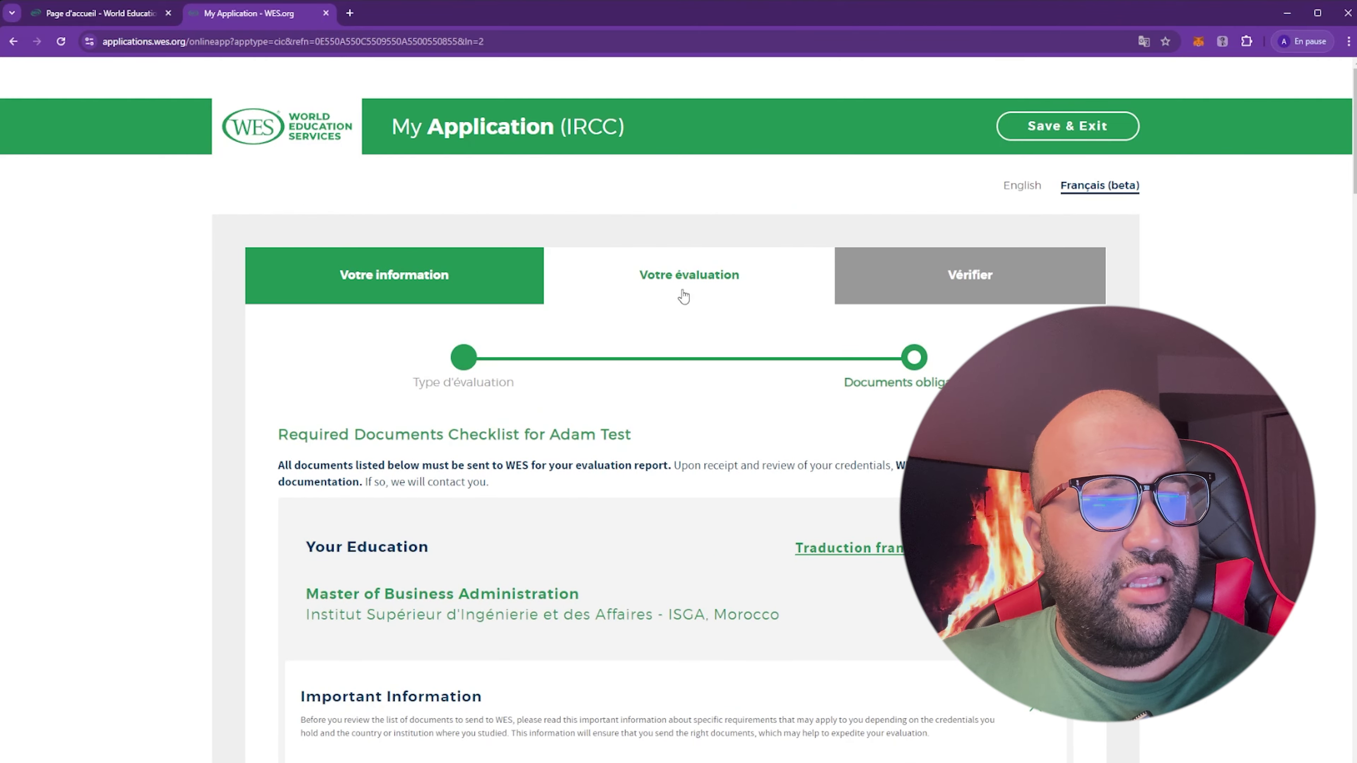
pyautogui.scroll(-15, 683, 297)
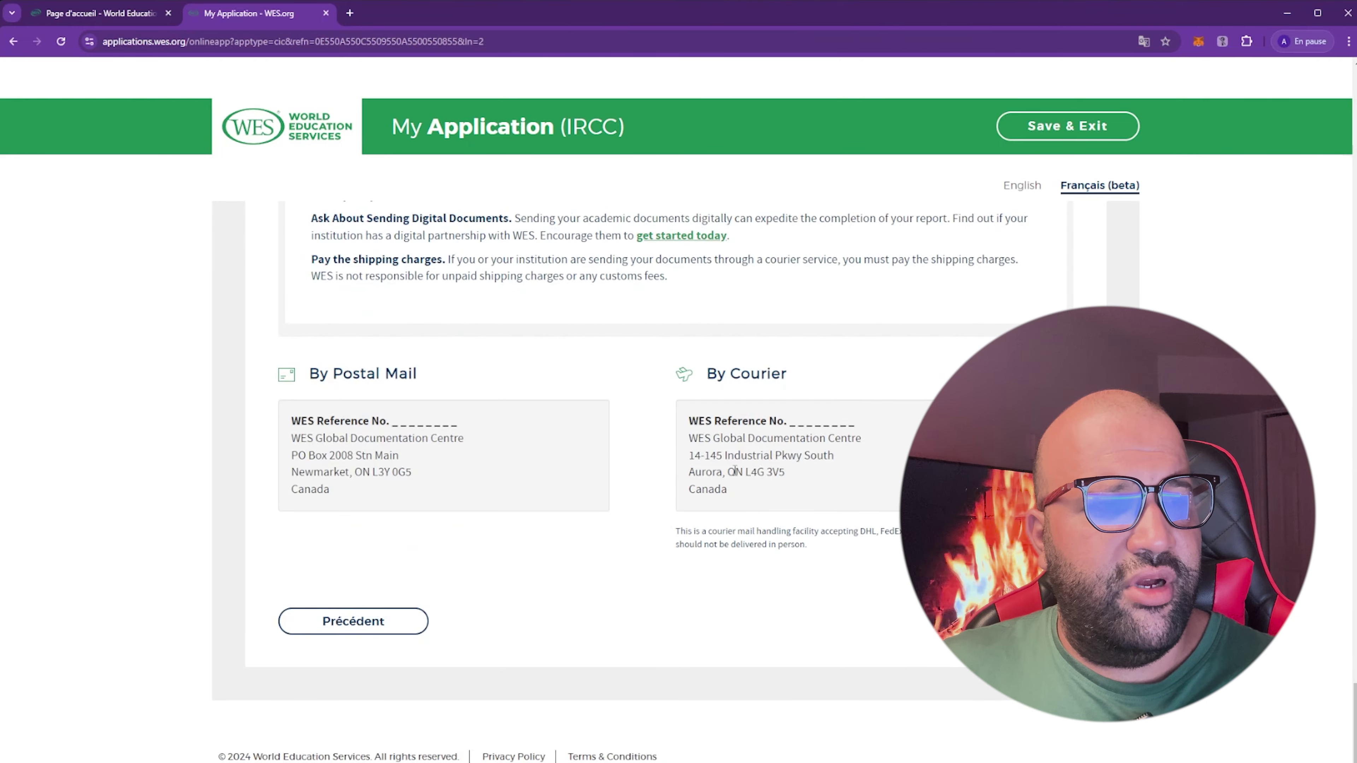
pyautogui.moveTo(705, 439); pyautogui.dragTo(805, 440)
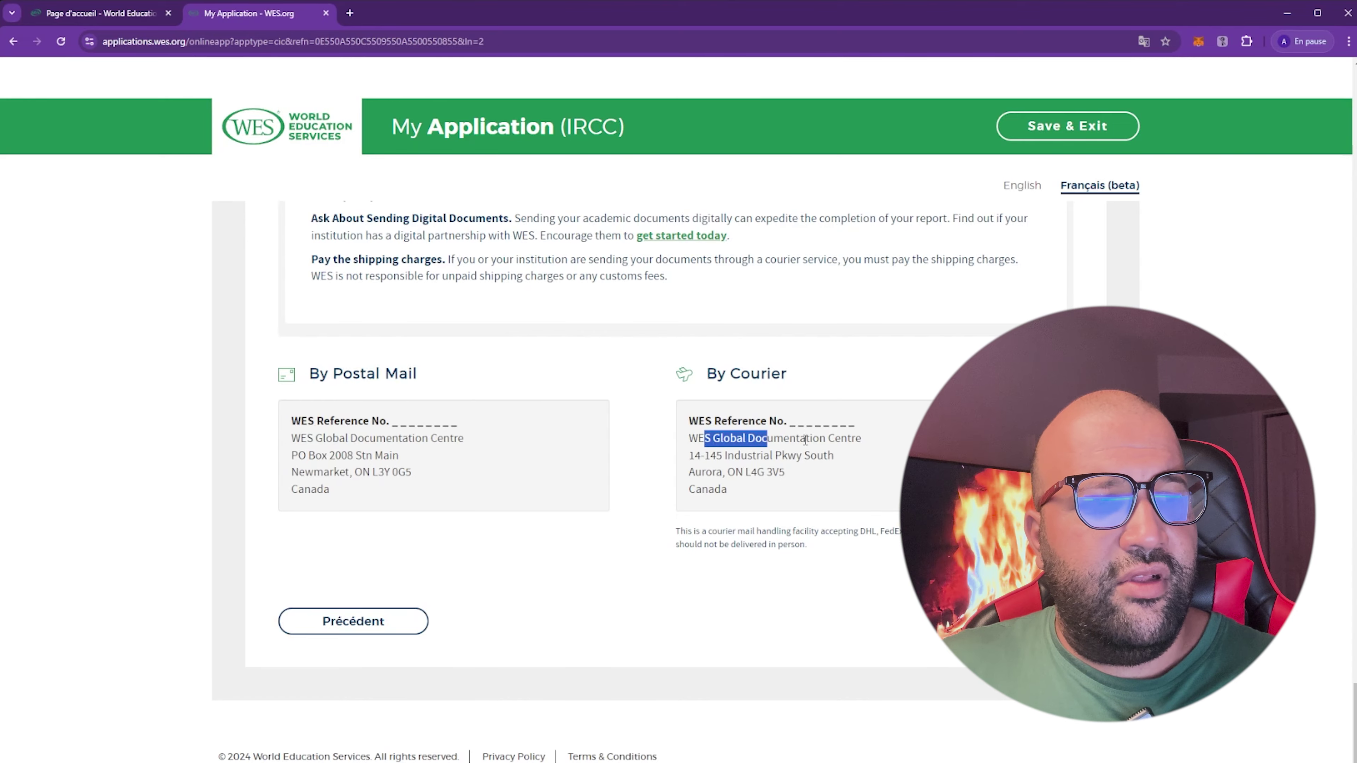
pyautogui.click(857, 439)
pyautogui.moveTo(693, 455); pyautogui.dragTo(766, 491)
pyautogui.click(743, 495)
pyautogui.scroll(10, 866, 484)
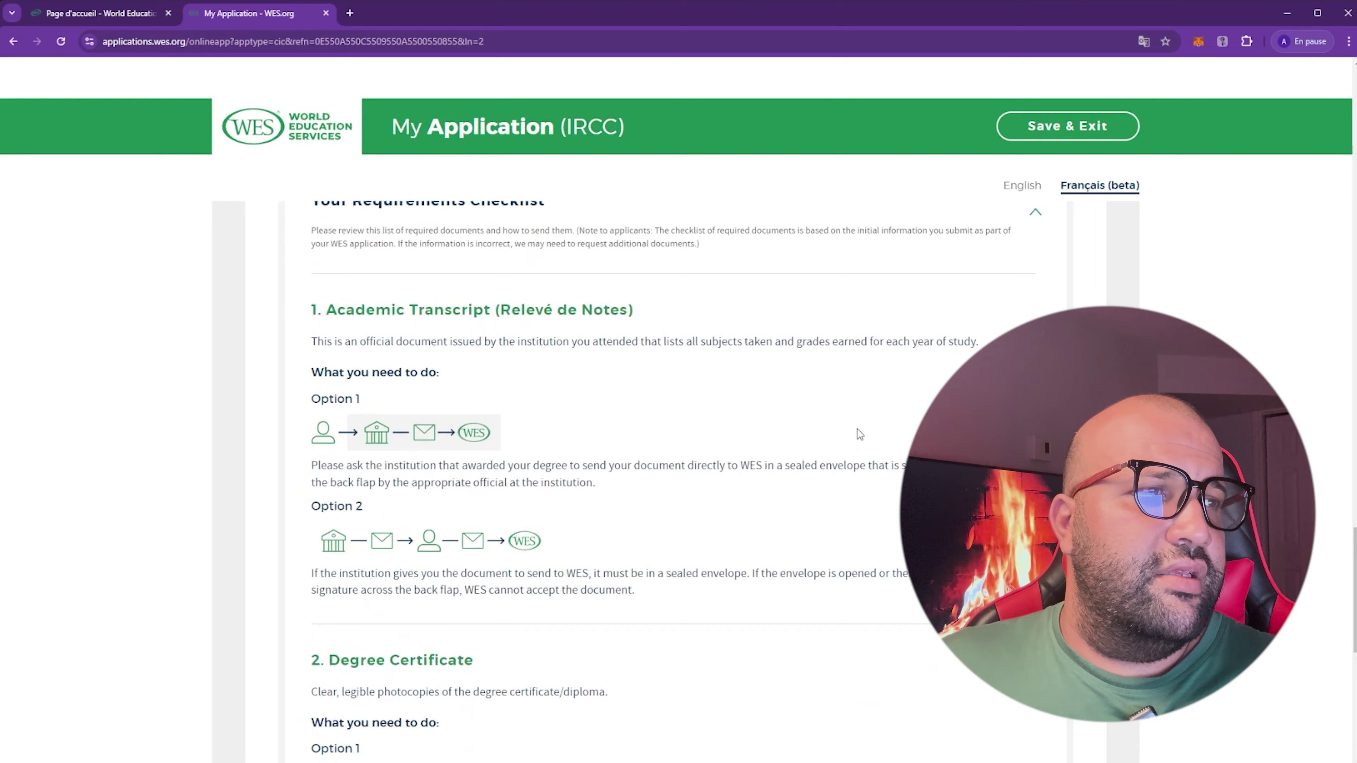
pyautogui.scroll(5, 860, 434)
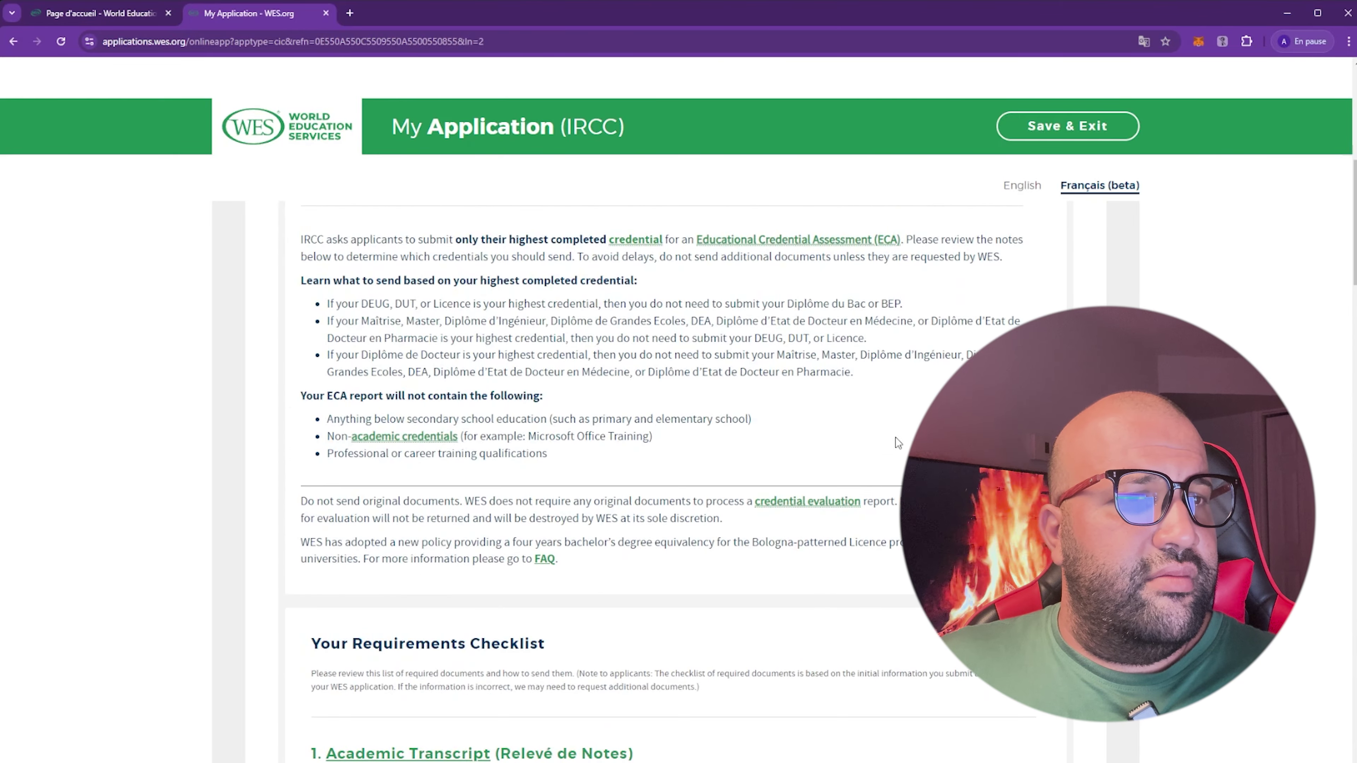
pyautogui.scroll(8, 898, 442)
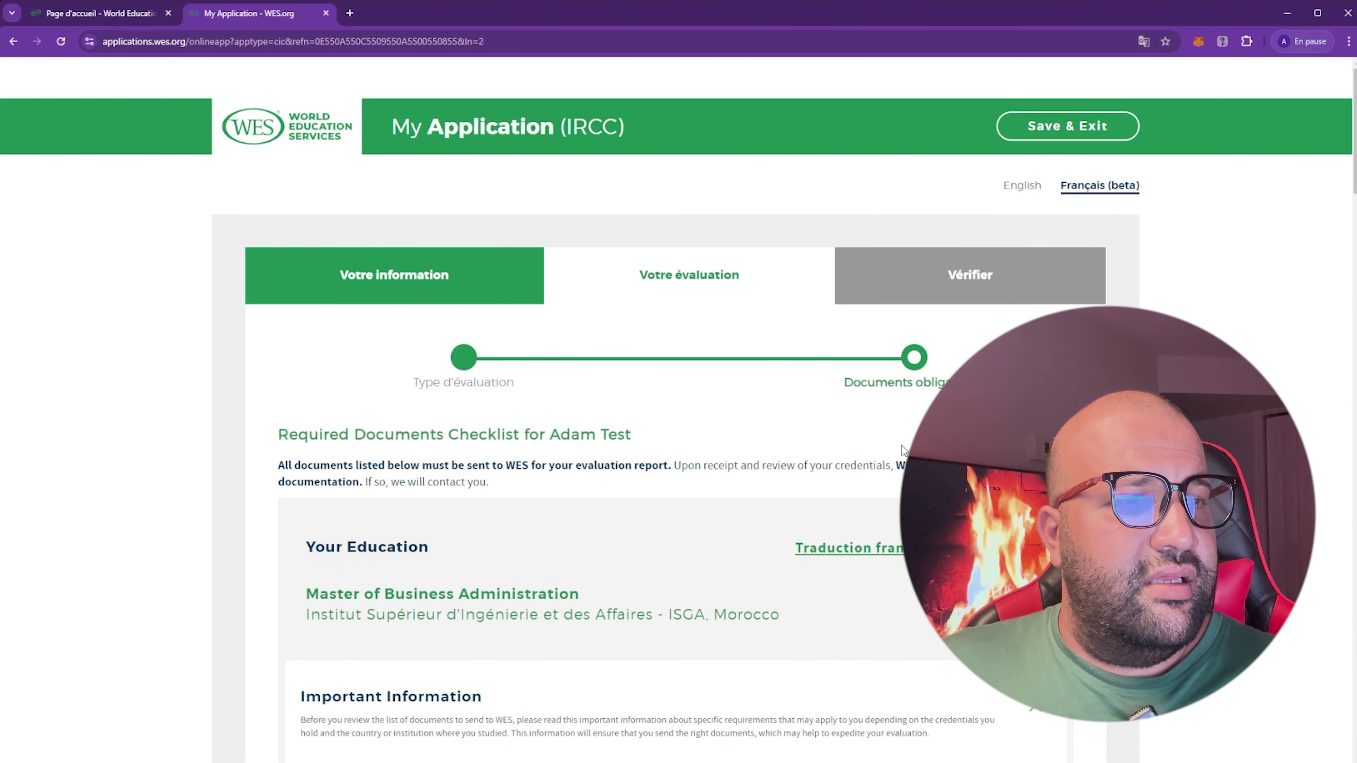
pyautogui.scroll(-8, 711, 540)
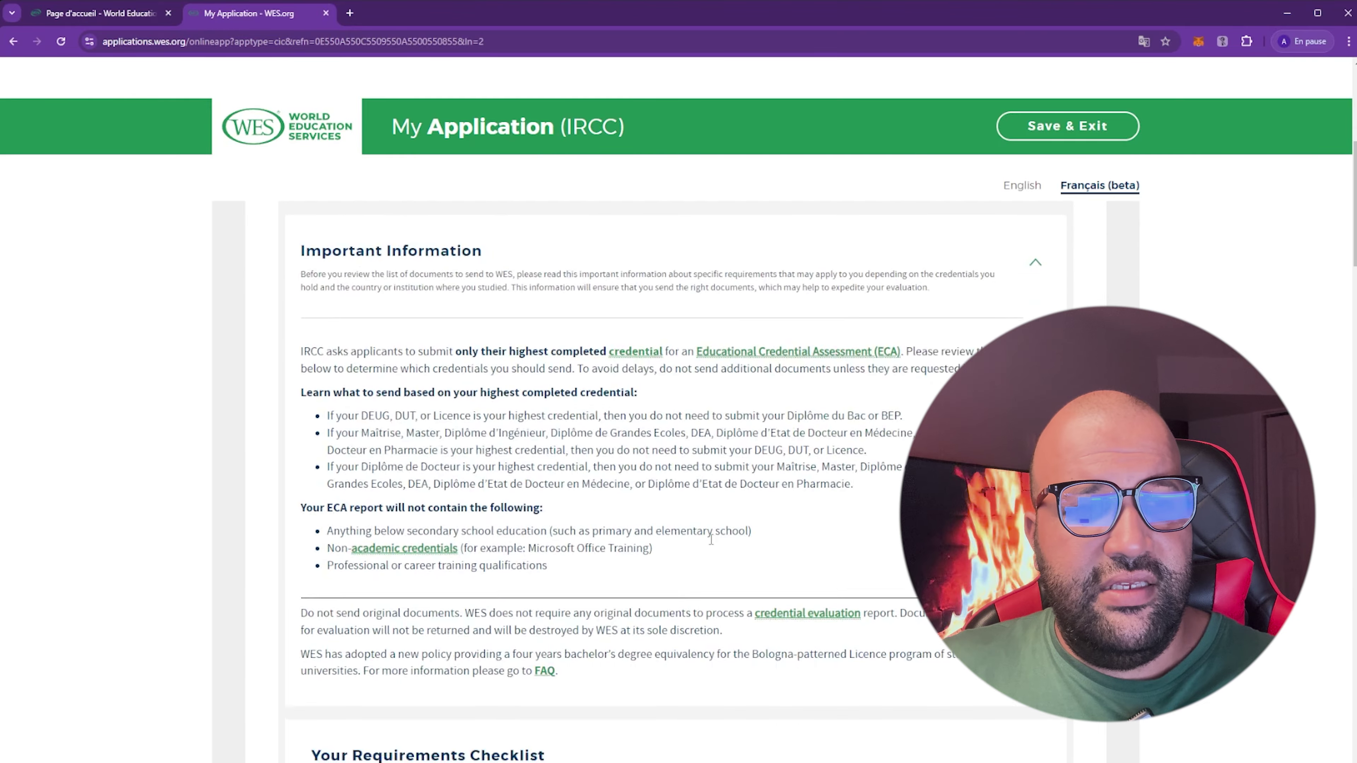
pyautogui.scroll(-20, 714, 567)
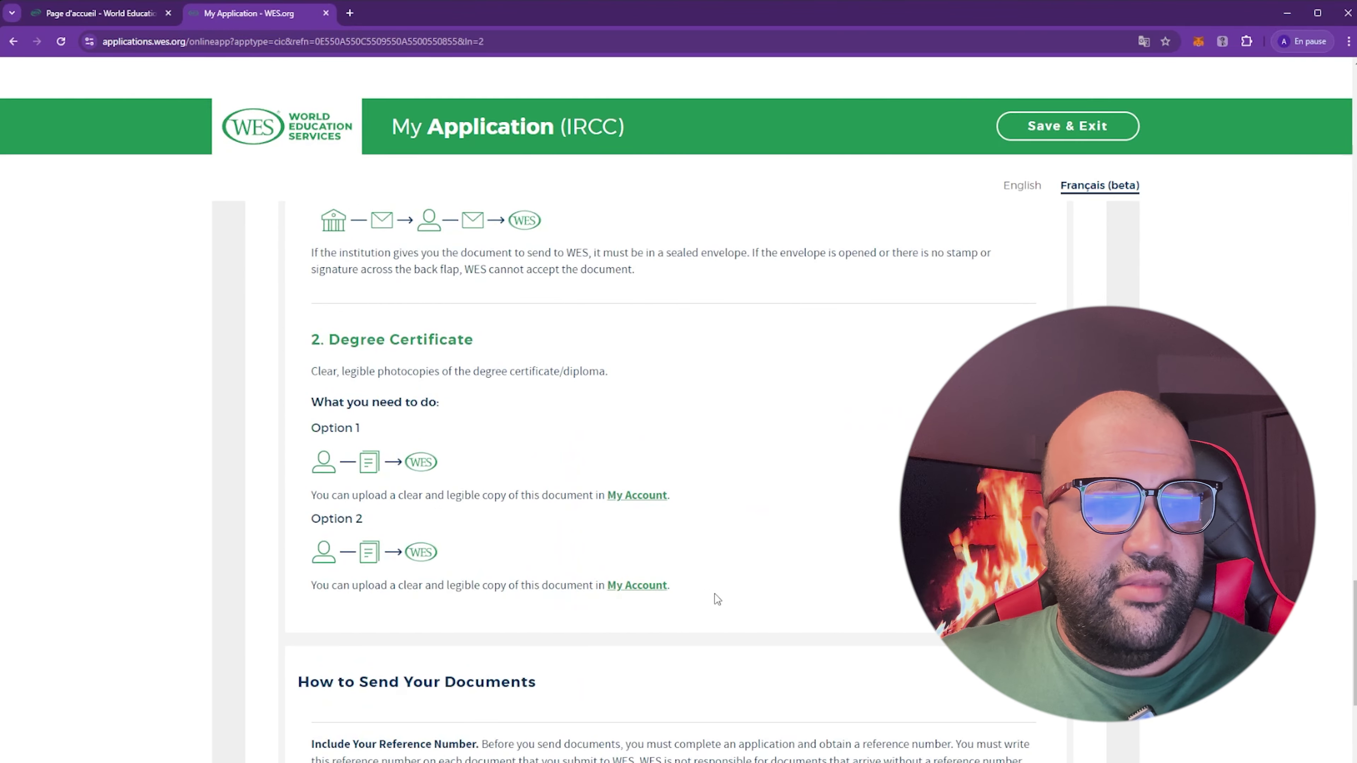
pyautogui.scroll(-8, 718, 599)
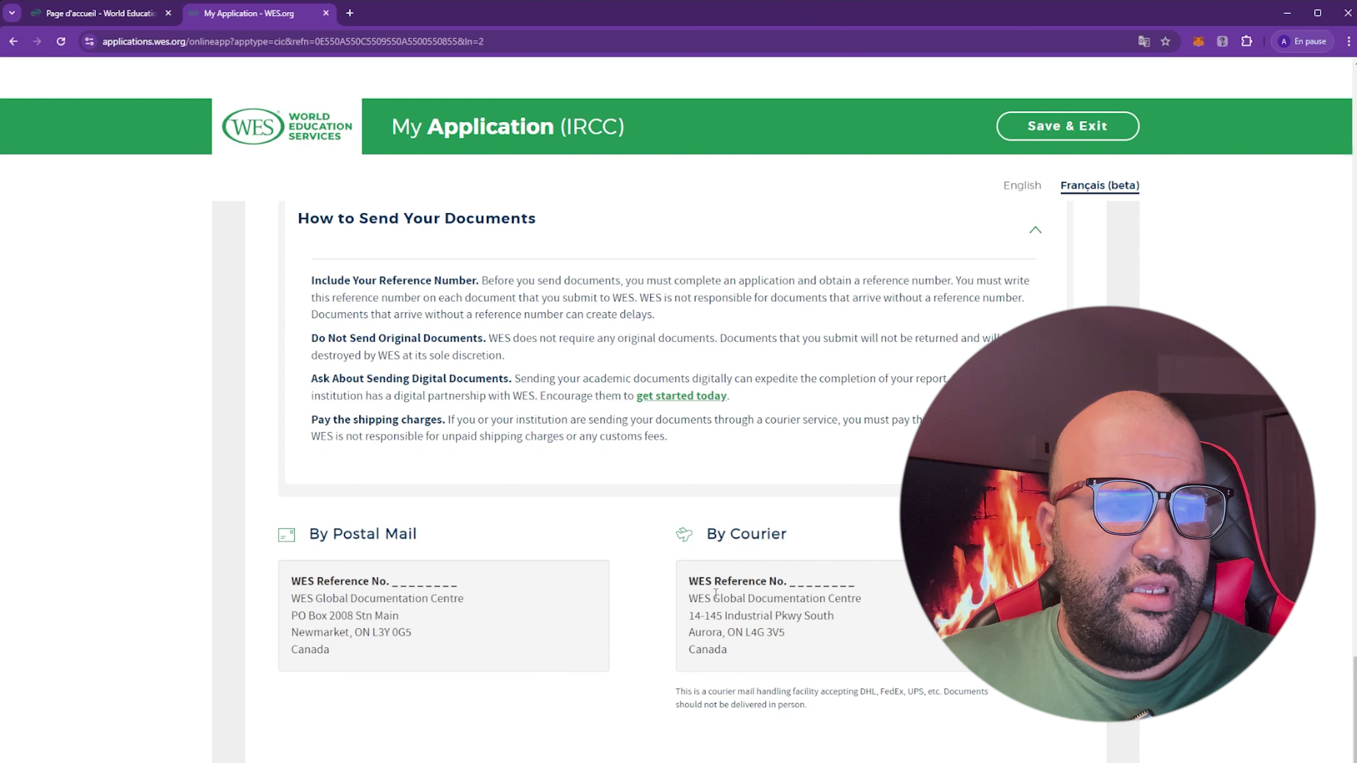
pyautogui.scroll(-1, 716, 594)
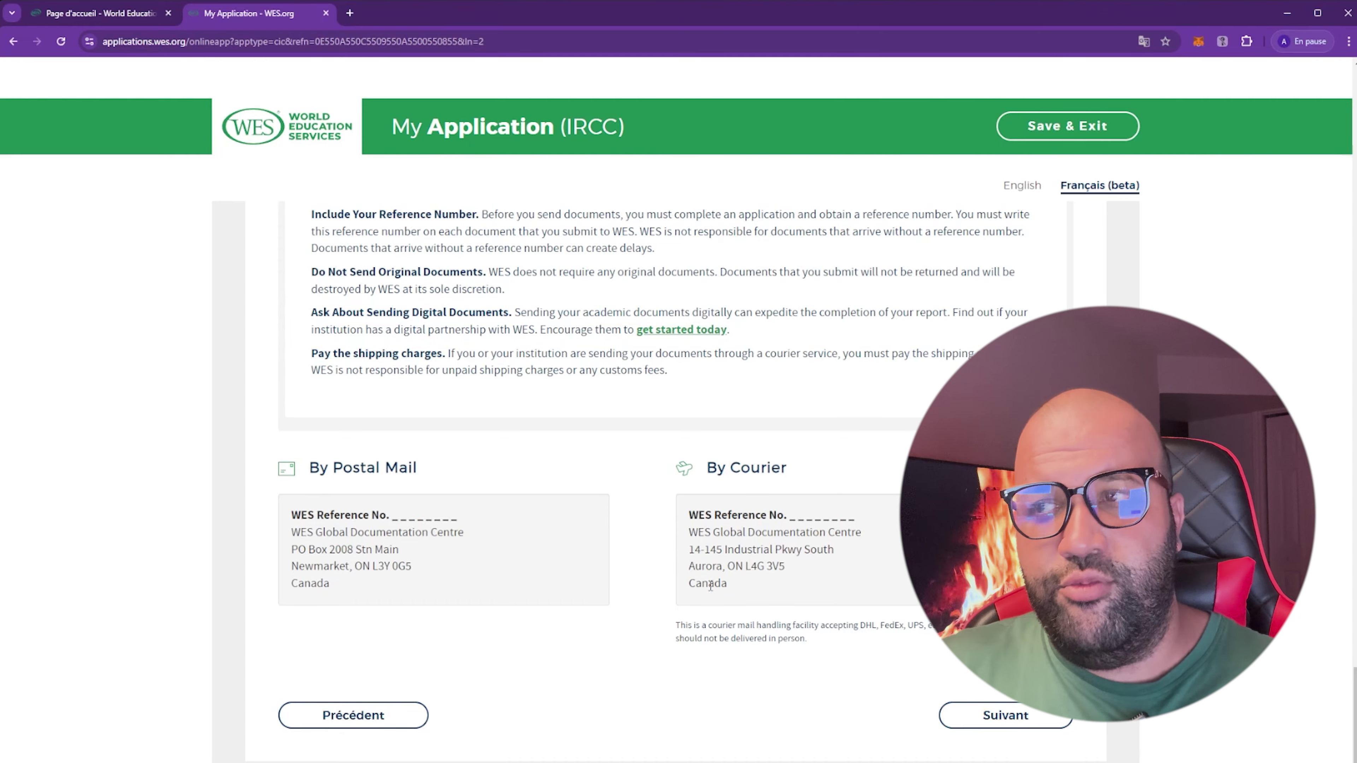
# Step: Advance to the Vérifier page and tick all four applicant acknowledgement checkboxes
pyautogui.click(983, 716)
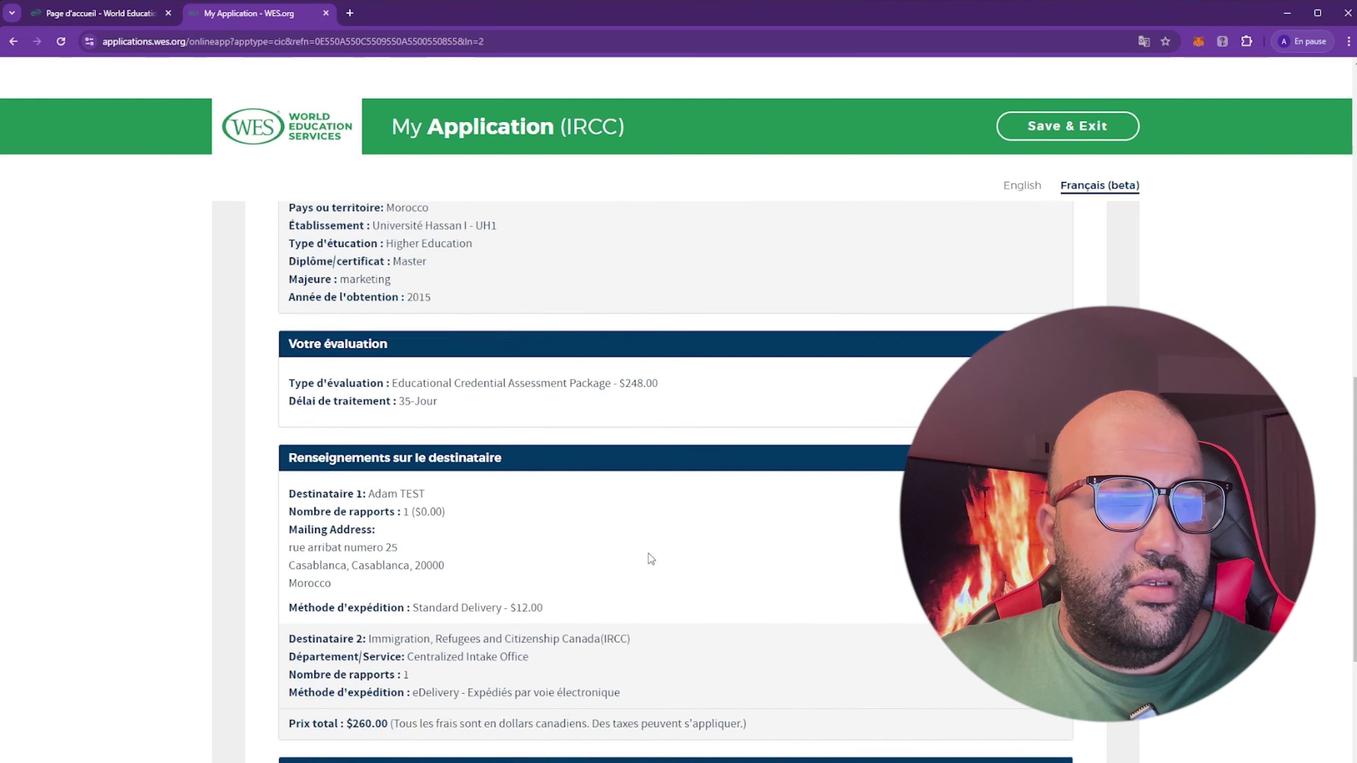
pyautogui.scroll(-10, 647, 551)
pyautogui.scroll(-4, 668, 574)
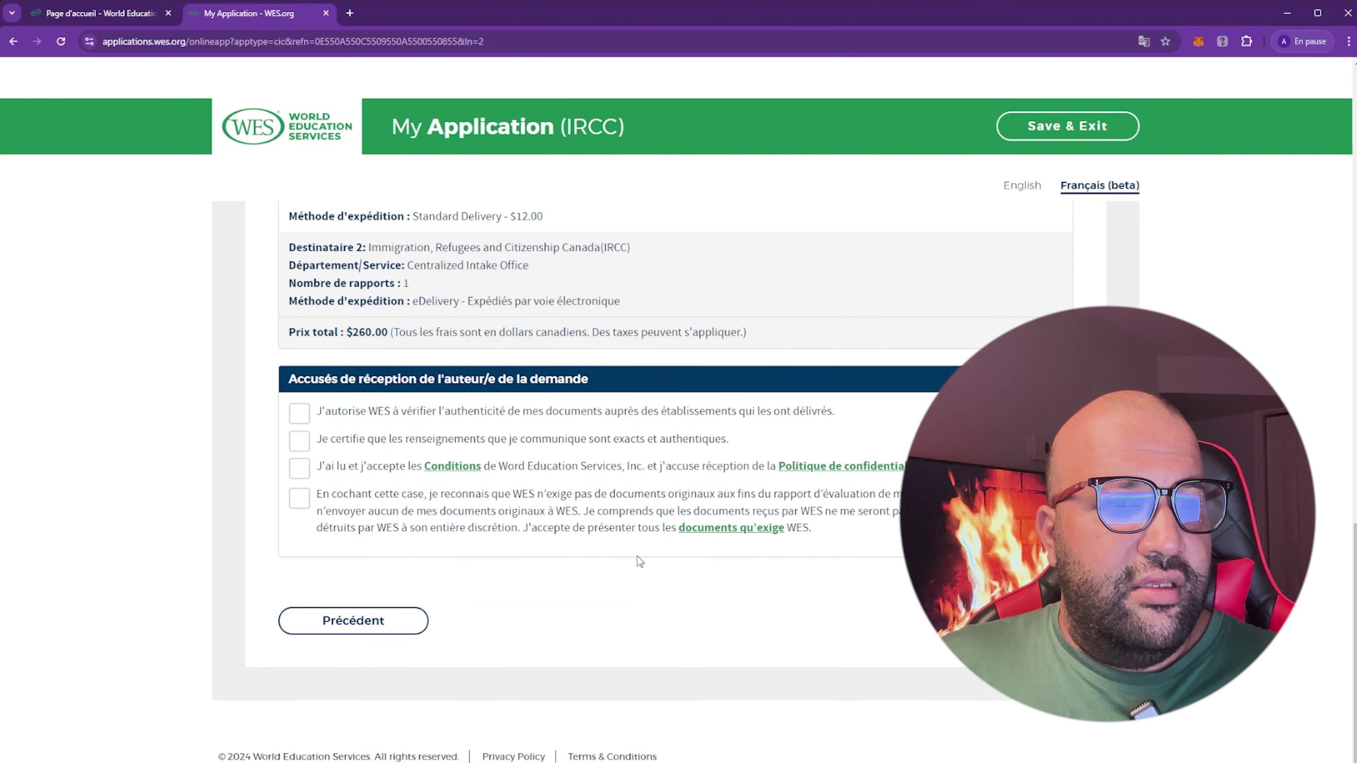
pyautogui.click(300, 414)
pyautogui.click(301, 442)
pyautogui.click(298, 469)
pyautogui.click(299, 498)
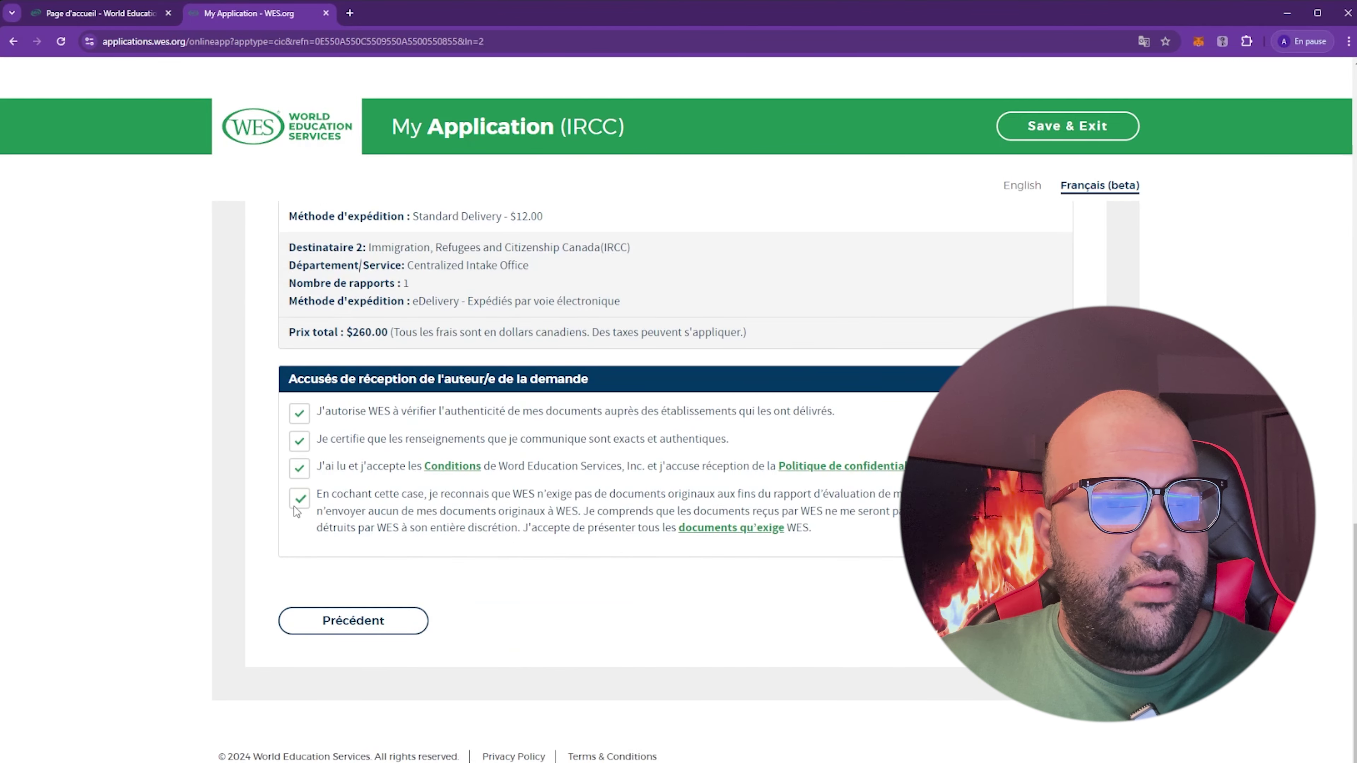
# Step: Review the $260.00 verification summary, highlighting the recipient address and delivery method lines
pyautogui.scroll(15, 359, 461)
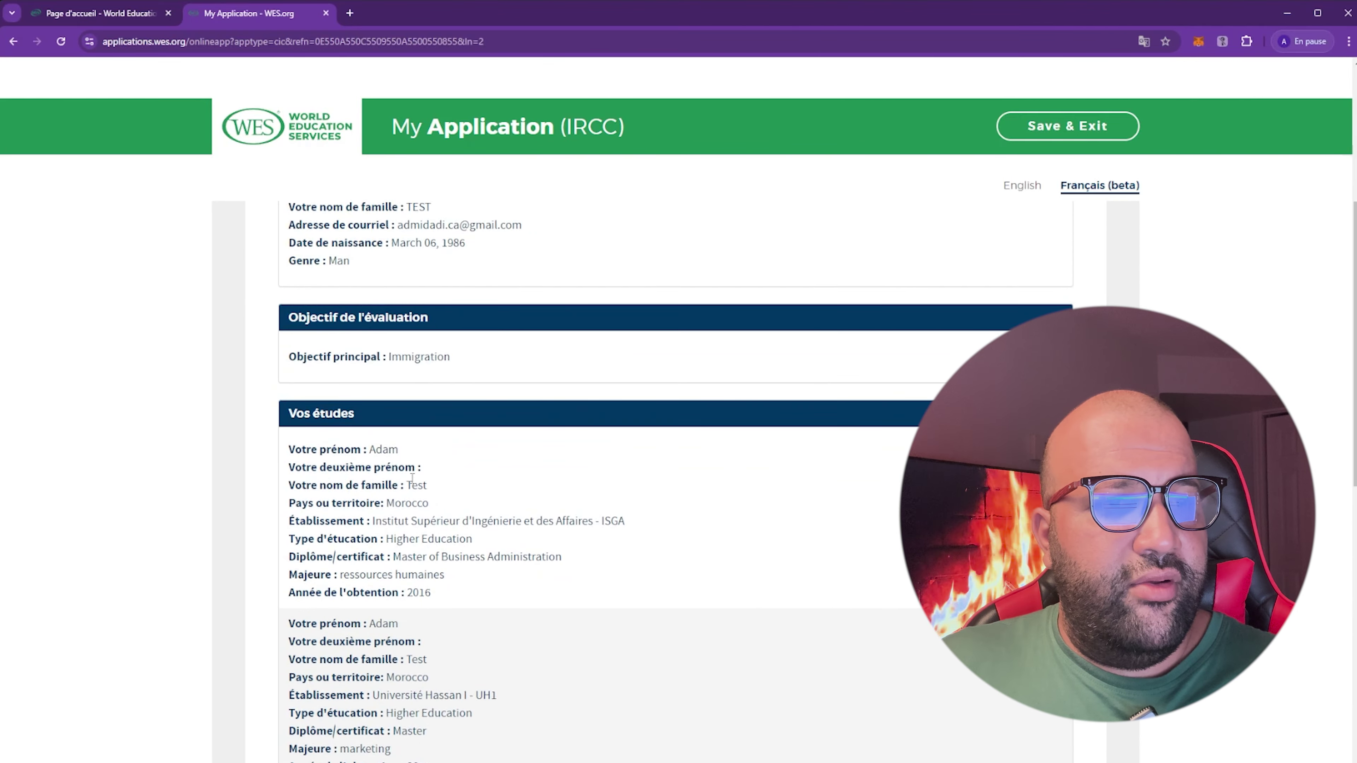
pyautogui.scroll(3, 425, 590)
pyautogui.scroll(-7, 372, 558)
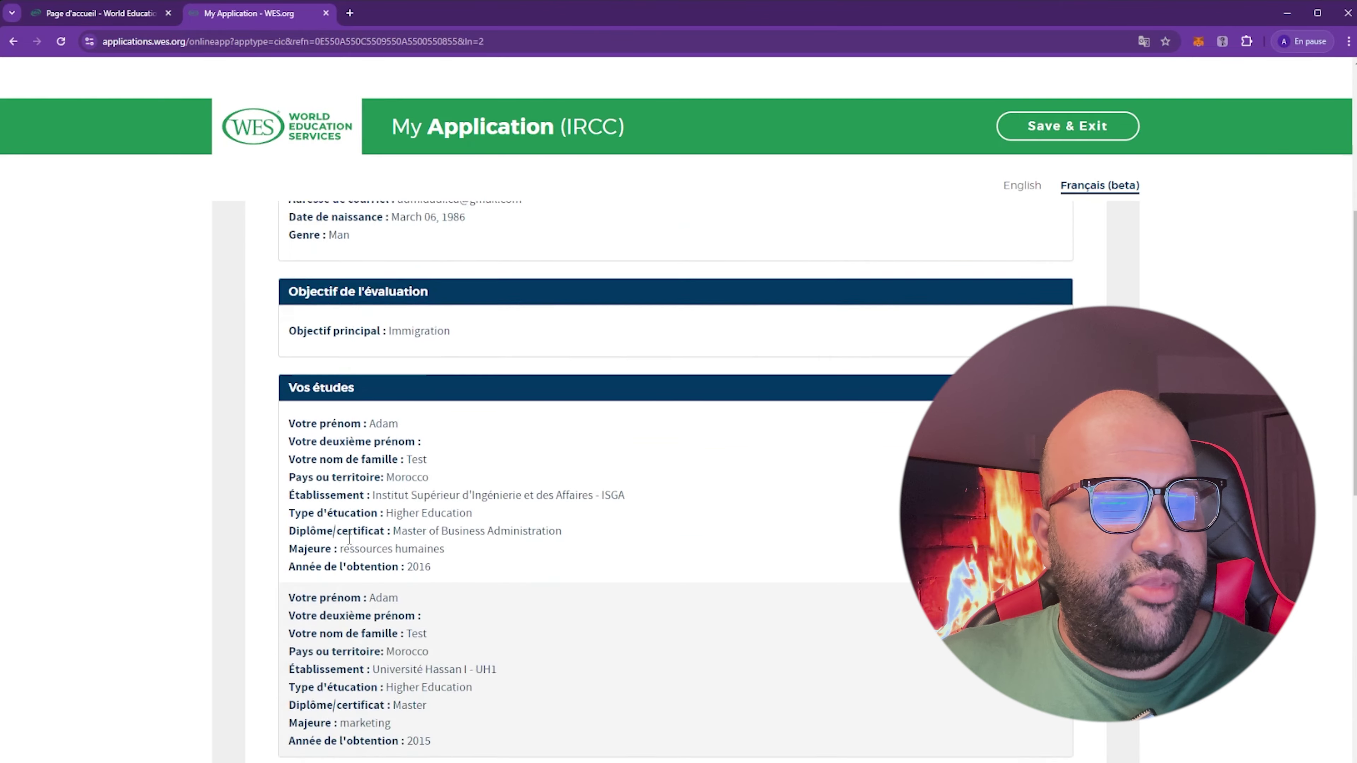
pyautogui.scroll(7, 413, 459)
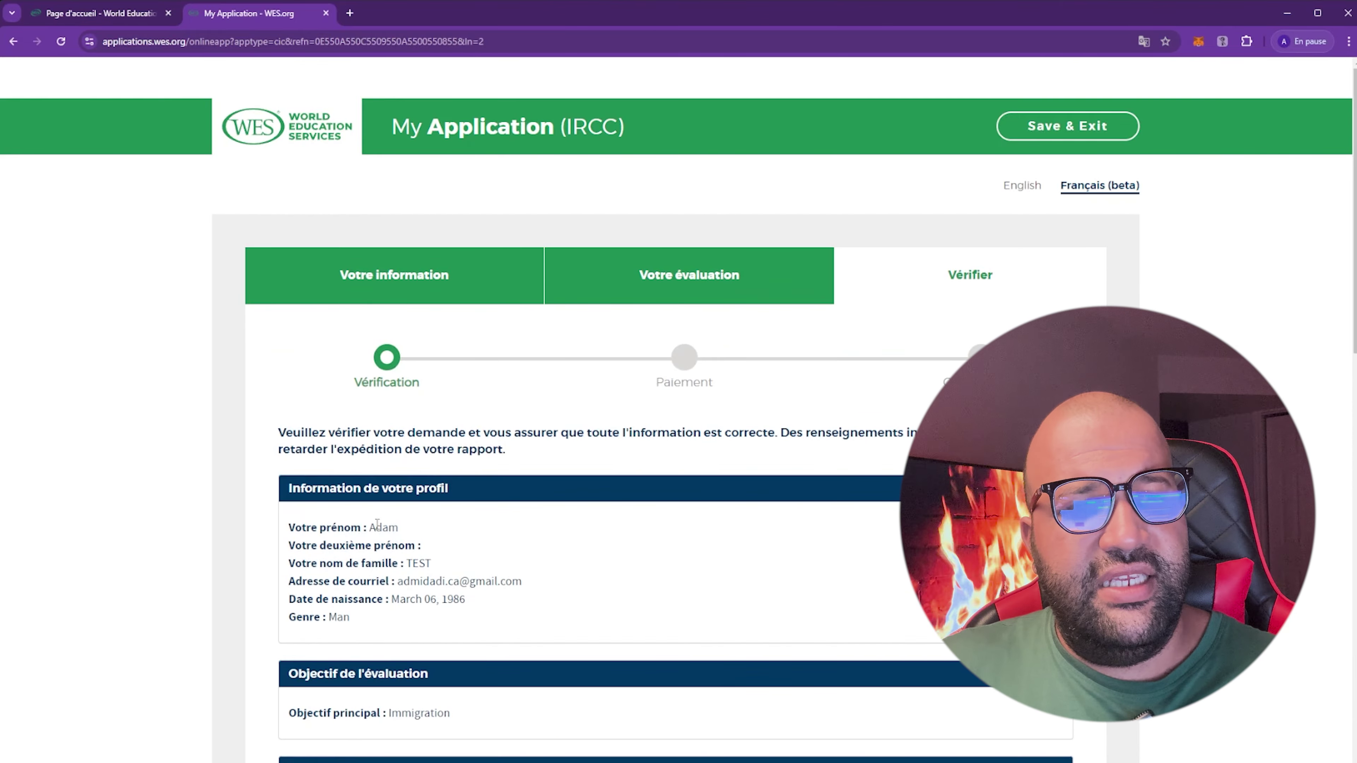
pyautogui.scroll(-15, 420, 579)
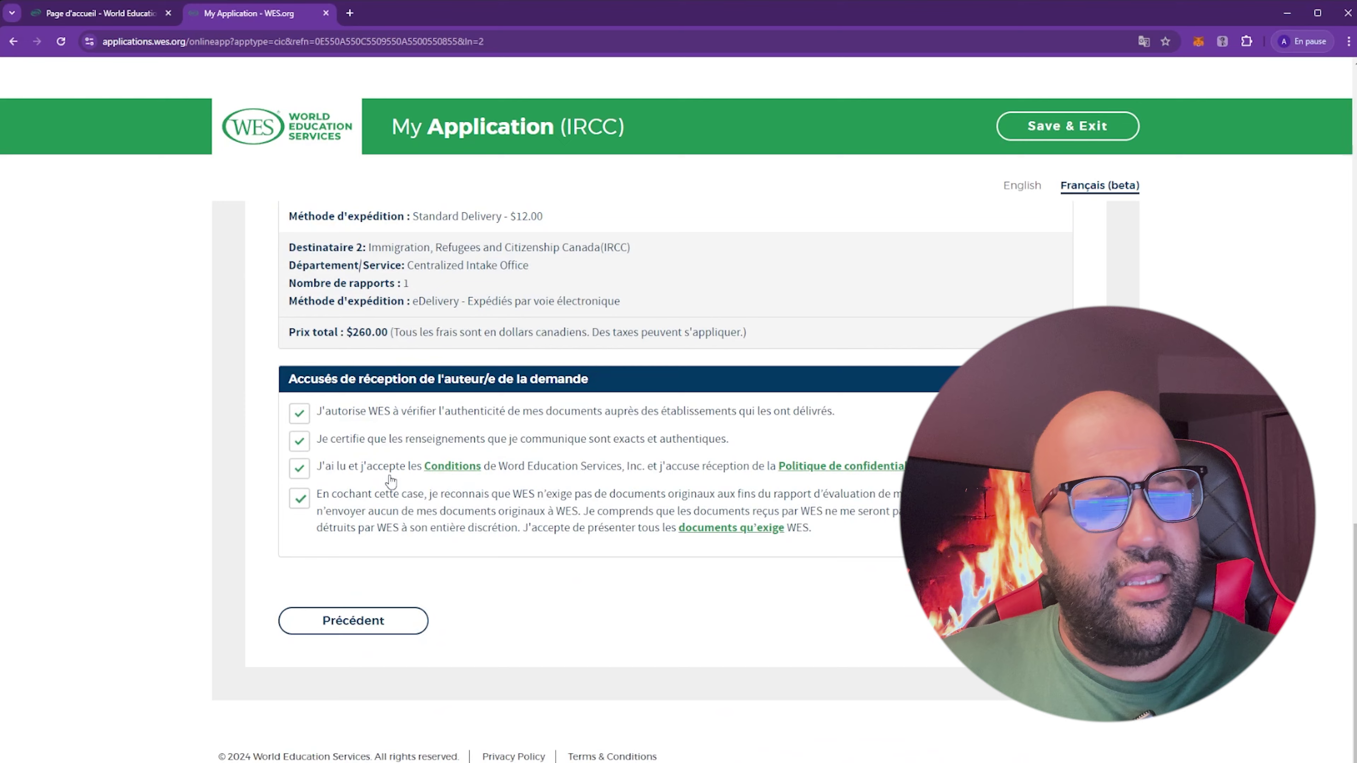
pyautogui.scroll(4, 661, 612)
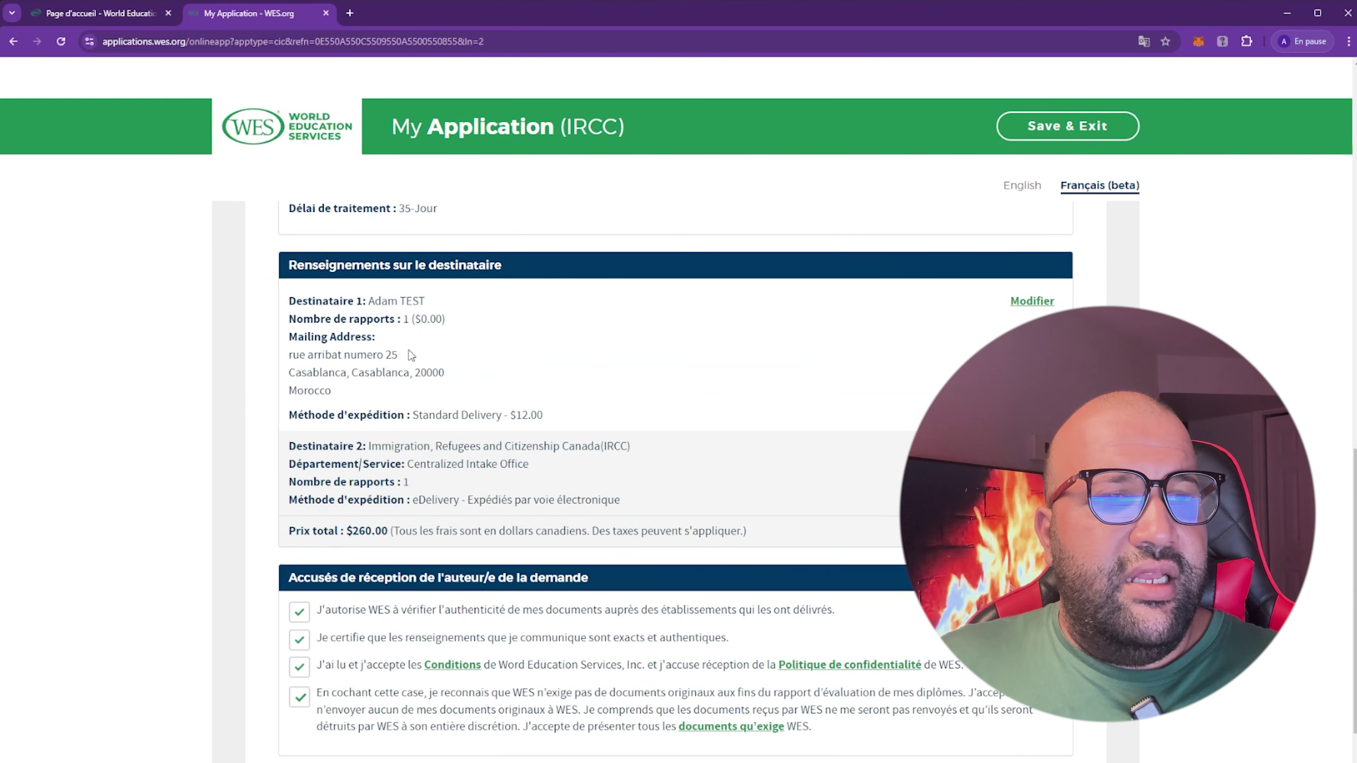
pyautogui.moveTo(291, 347); pyautogui.dragTo(545, 420)
pyautogui.click(500, 508)
pyautogui.doubleClick(502, 499)
pyautogui.click(349, 538)
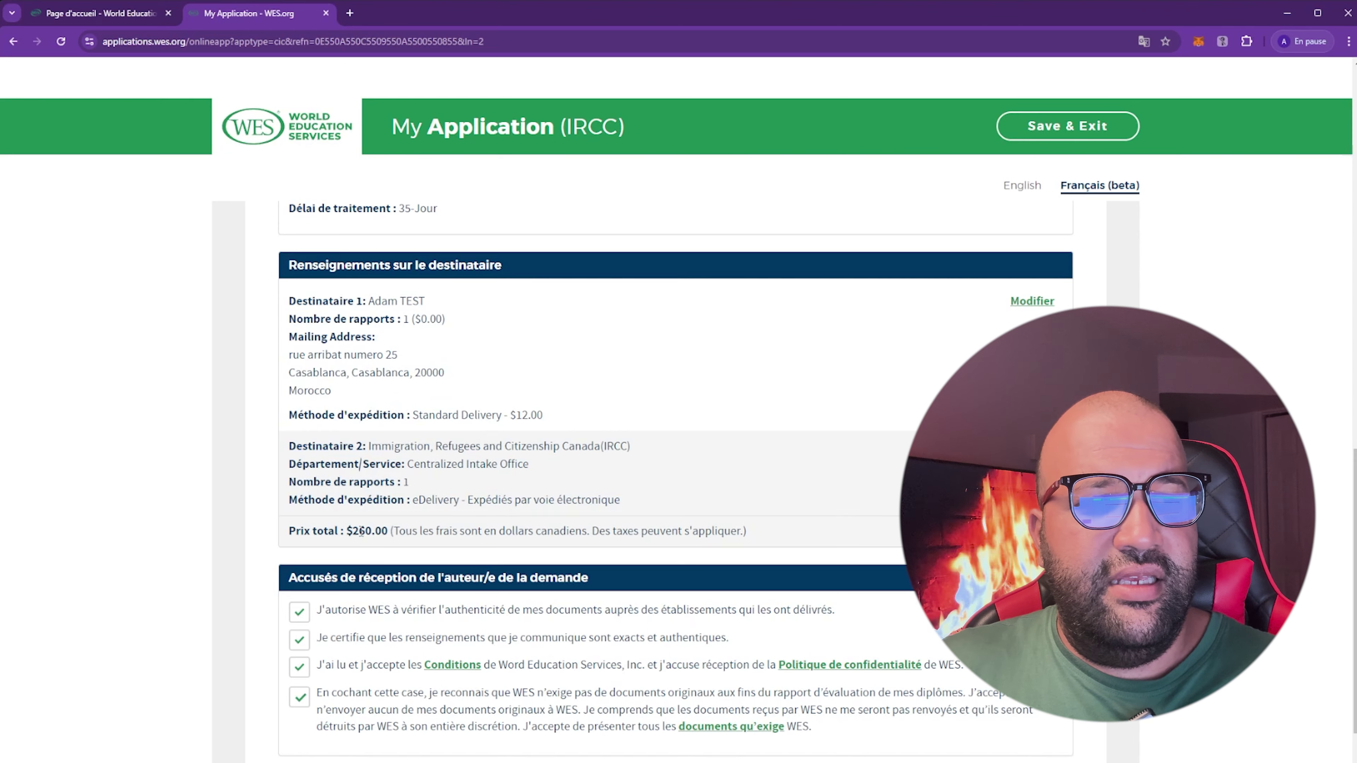
# Step: Search 'cad to mad' in a new tab, convert 260 CAD (1885,55 MAD), then close it
pyautogui.click(350, 13)
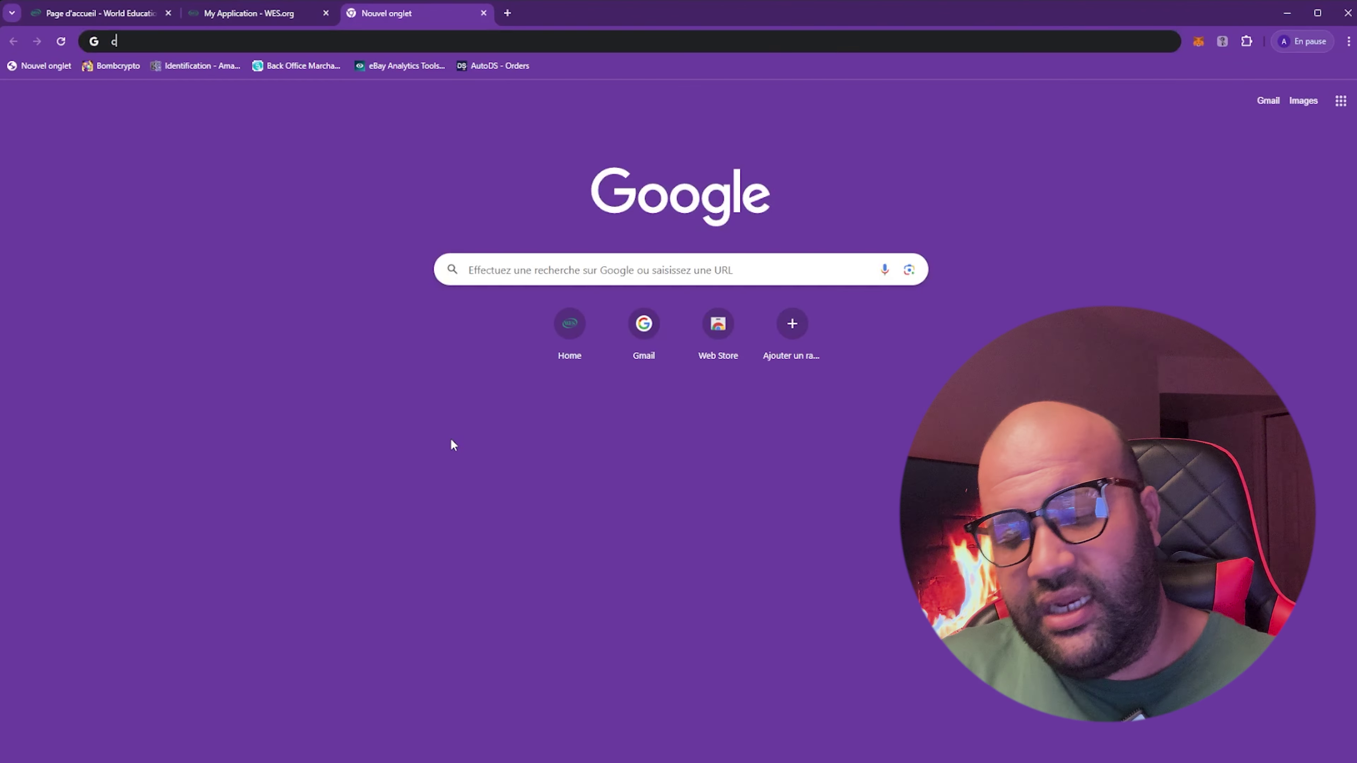
pyautogui.write('cad')
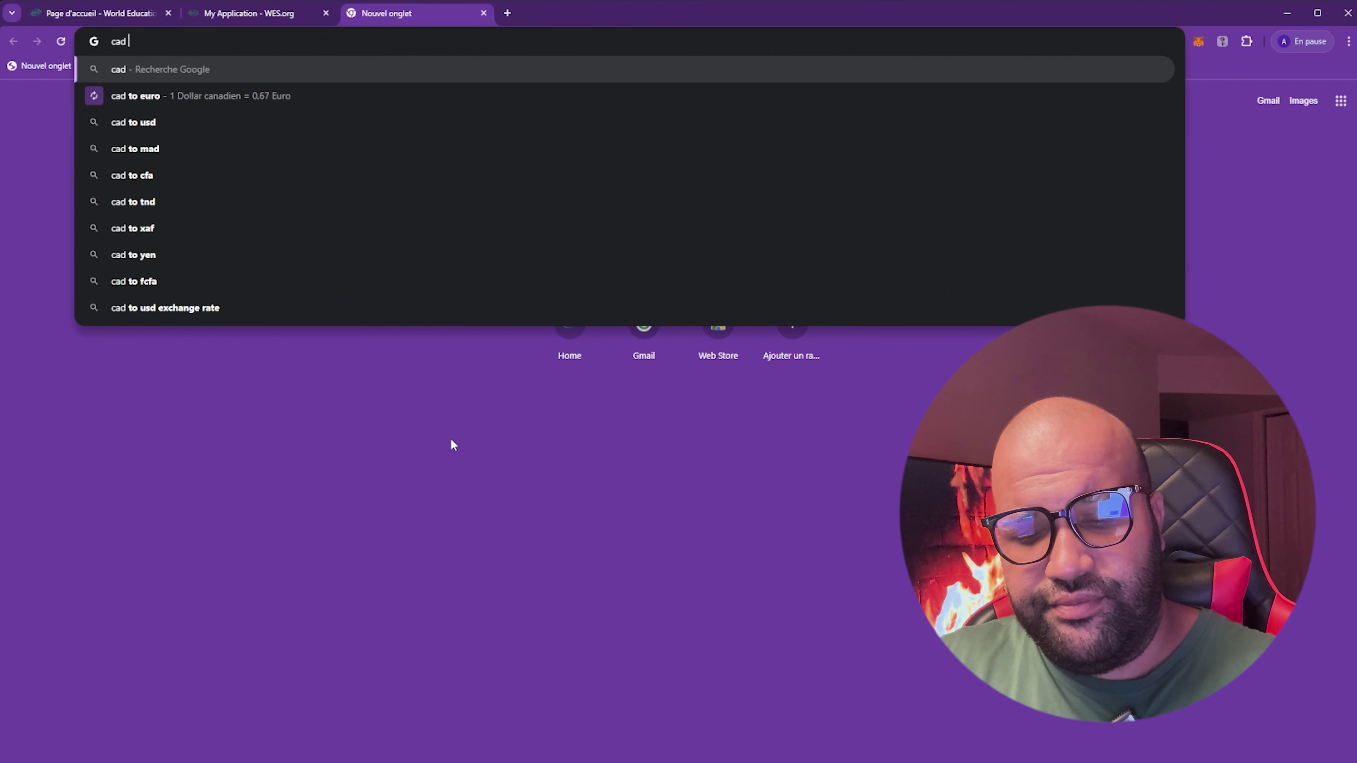
pyautogui.write(' to mad')
pyautogui.press('Return')
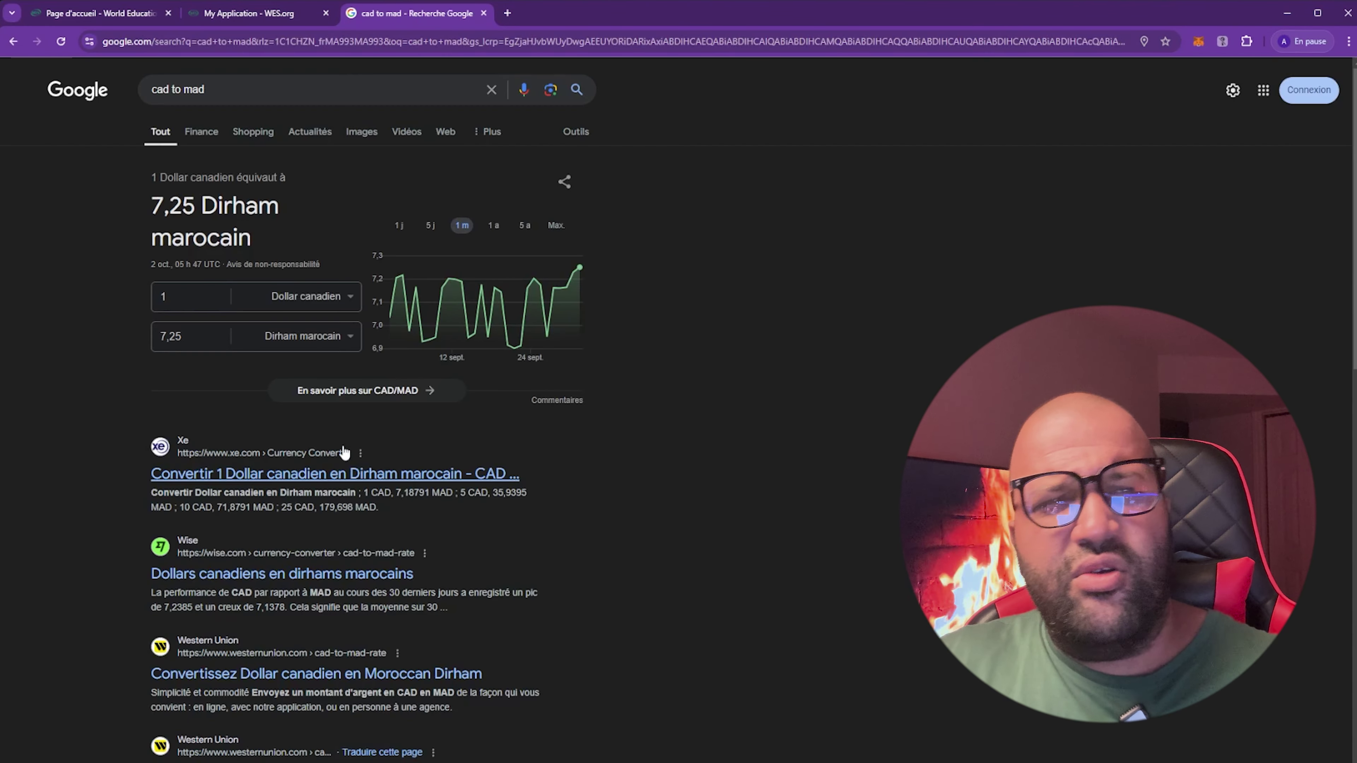
pyautogui.click(166, 297)
pyautogui.write('260')
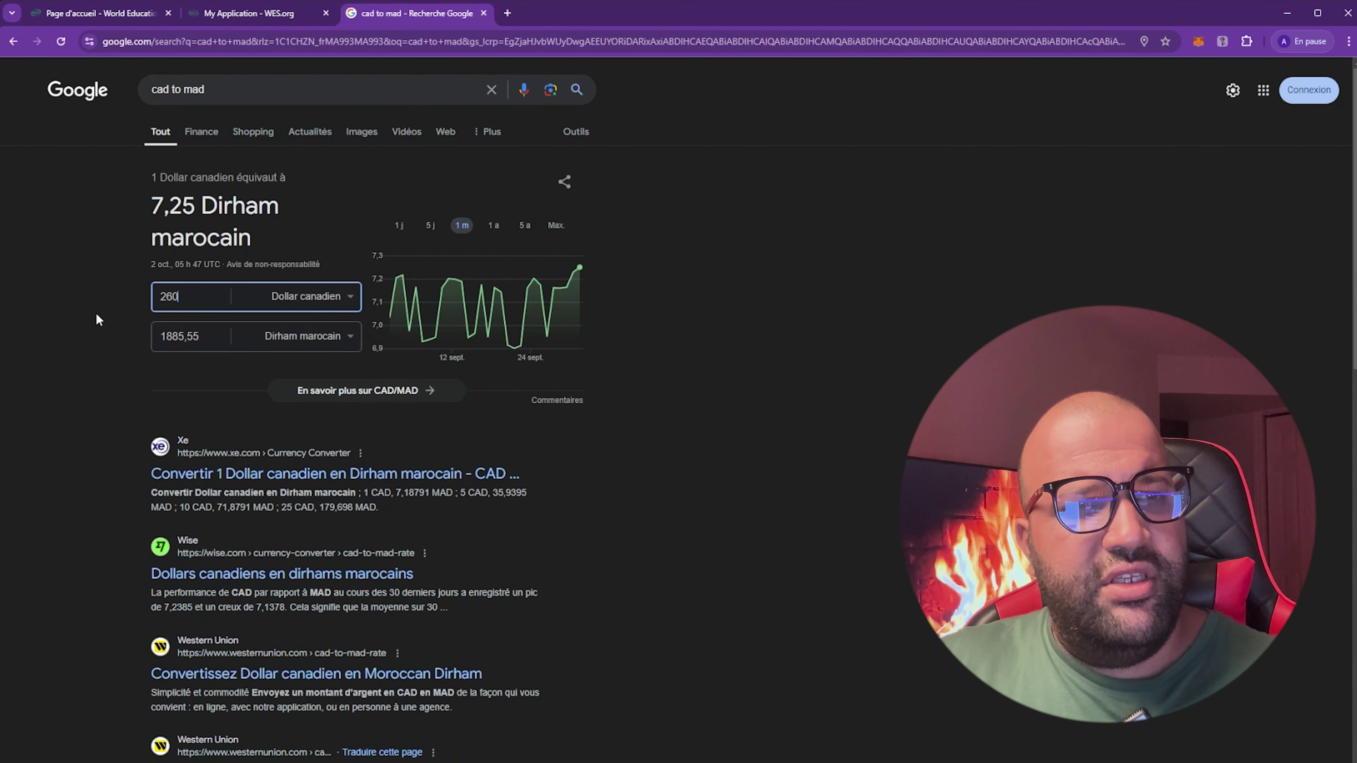
pyautogui.click(484, 14)
# Step: Confirm the name and birth date, accept the non-resident HST answer, and reach Paiement
pyautogui.scroll(-3, 729, 413)
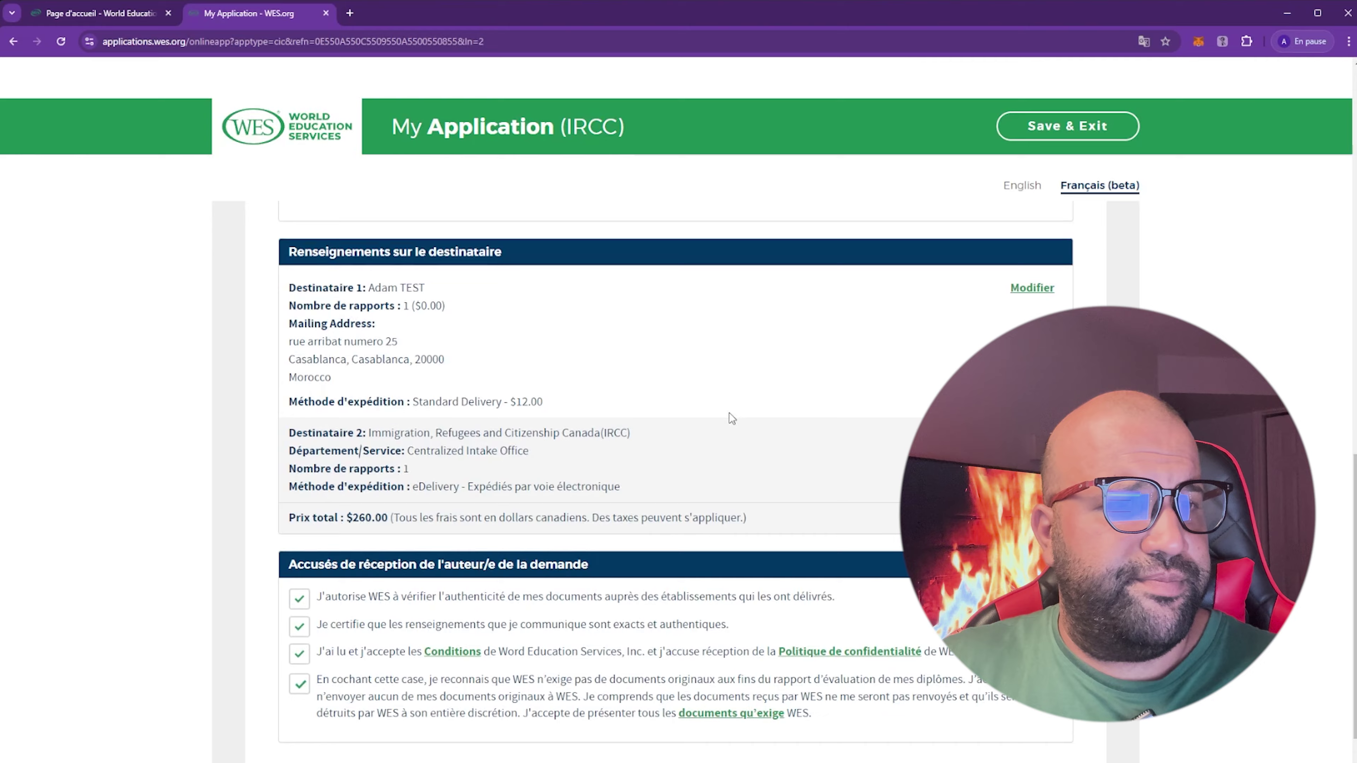
pyautogui.click(941, 621)
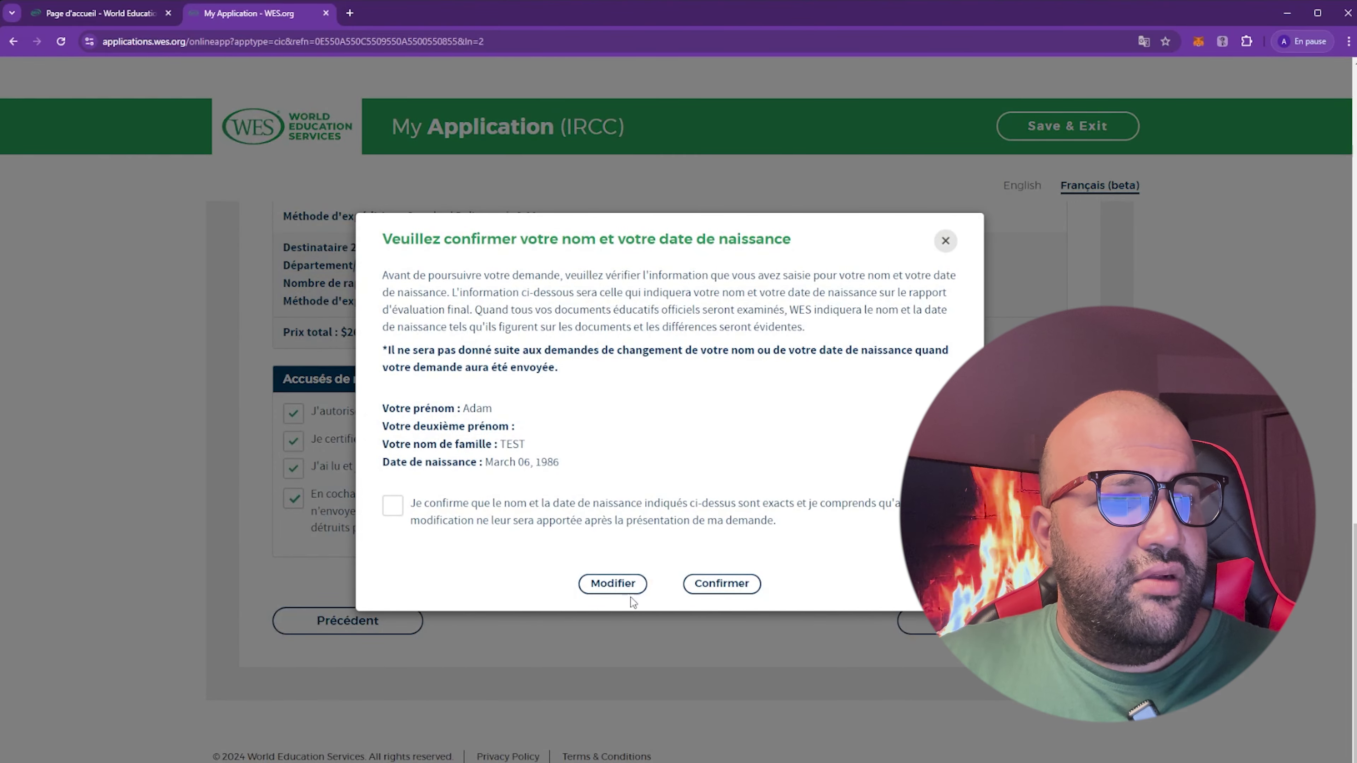
pyautogui.click(405, 504)
pyautogui.click(713, 583)
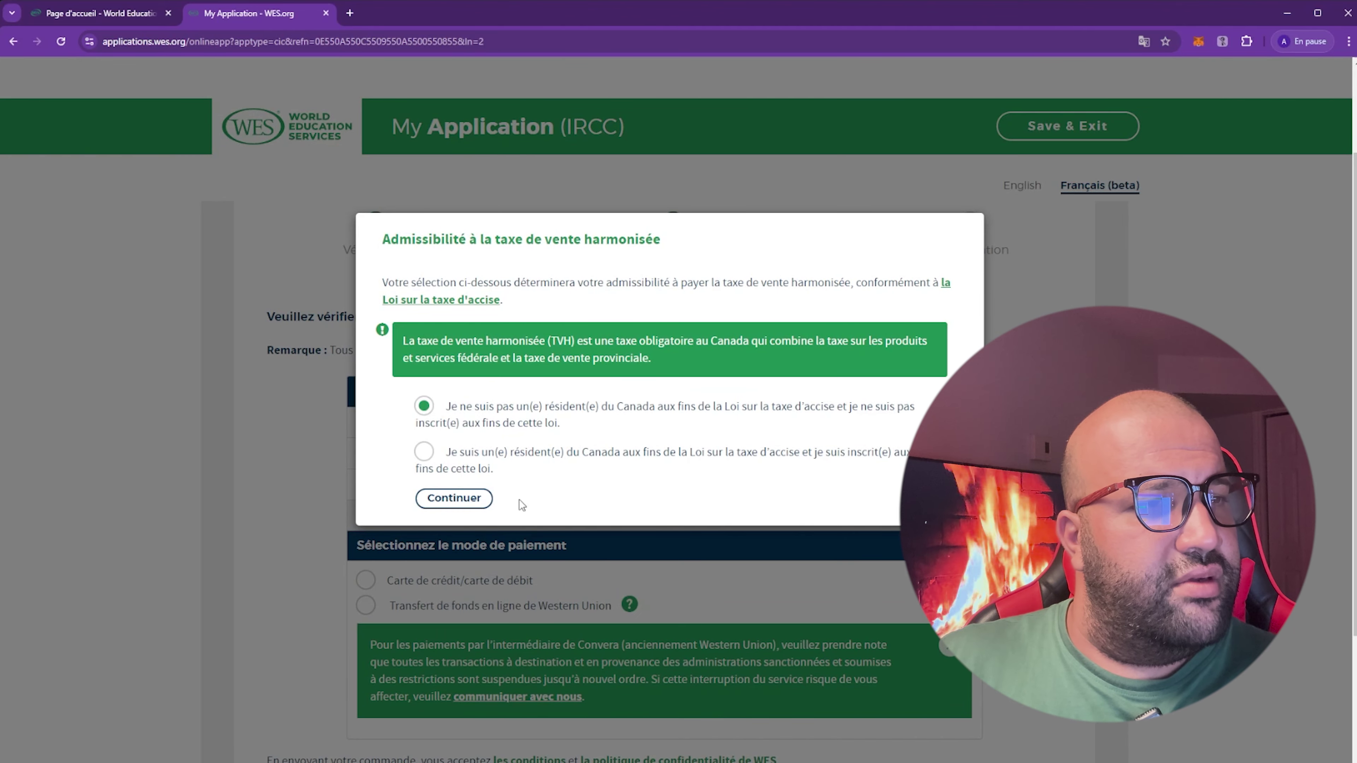
pyautogui.click(461, 500)
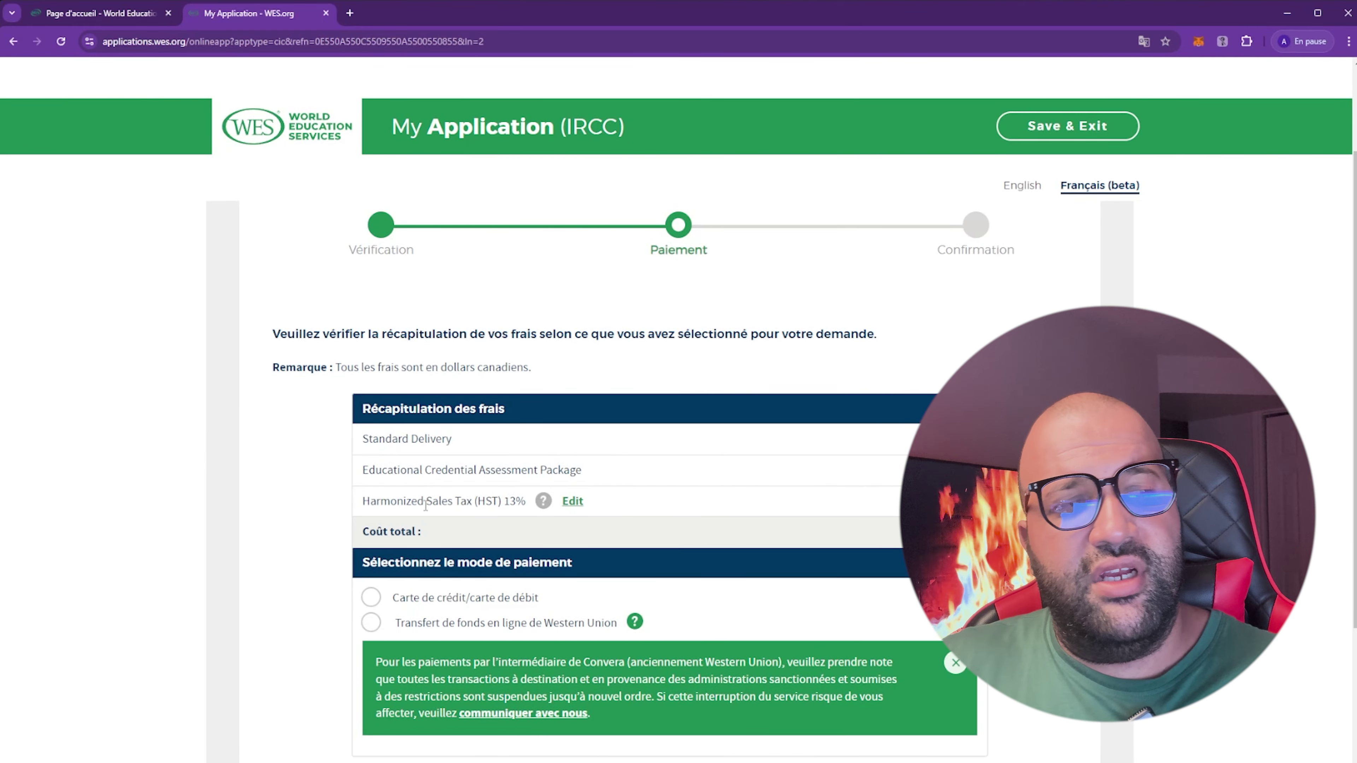
# Step: Compare the credit/debit card and Western Union payment options on the Paiement page
pyautogui.scroll(-3, 348, 514)
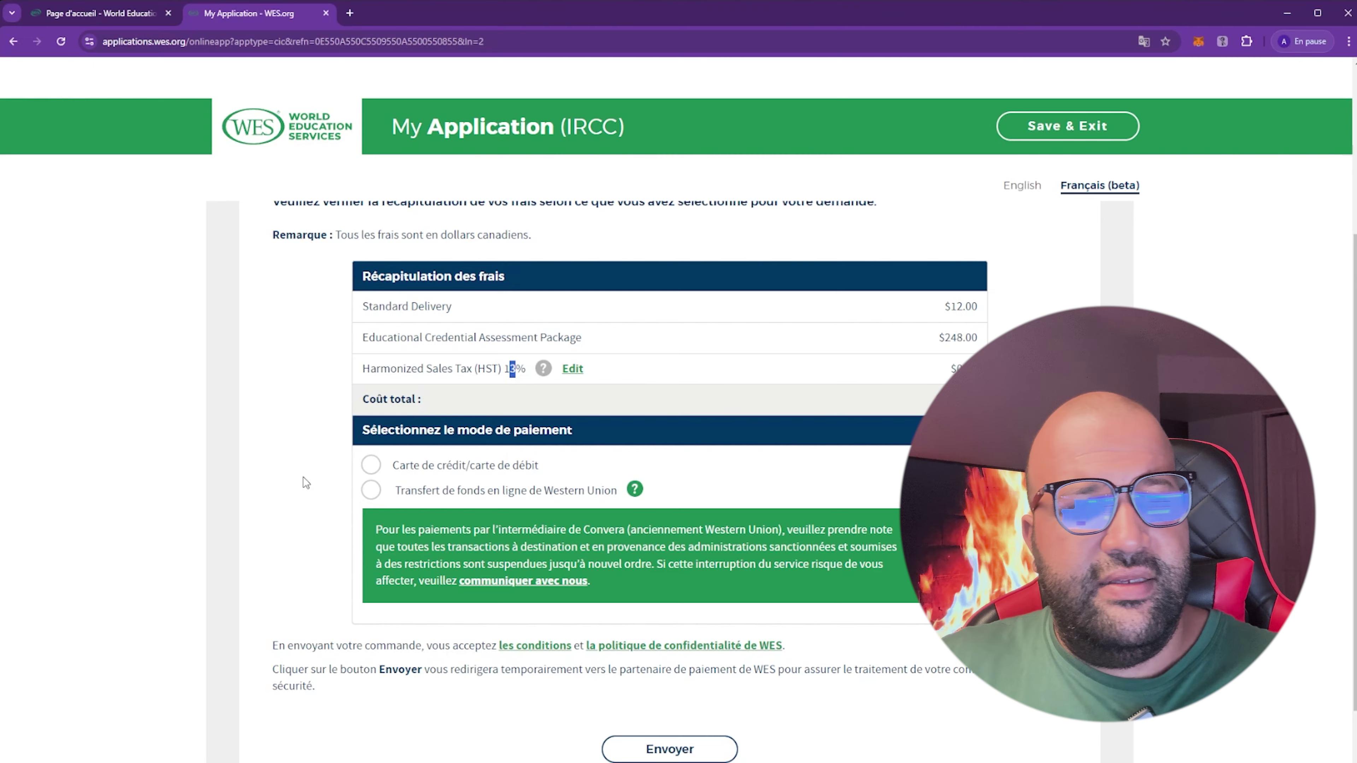
pyautogui.click(312, 494)
pyautogui.click(373, 466)
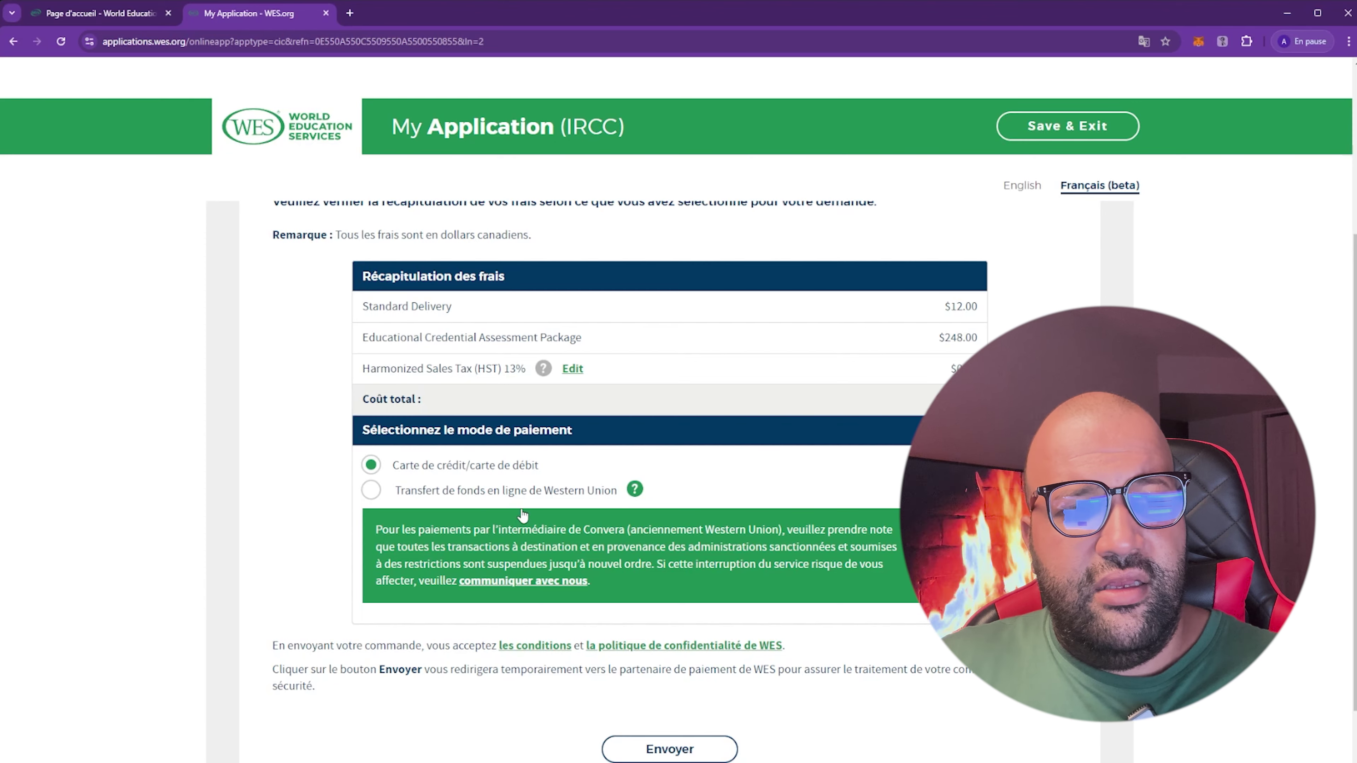
pyautogui.click(383, 495)
pyautogui.moveTo(567, 490); pyautogui.dragTo(687, 505)
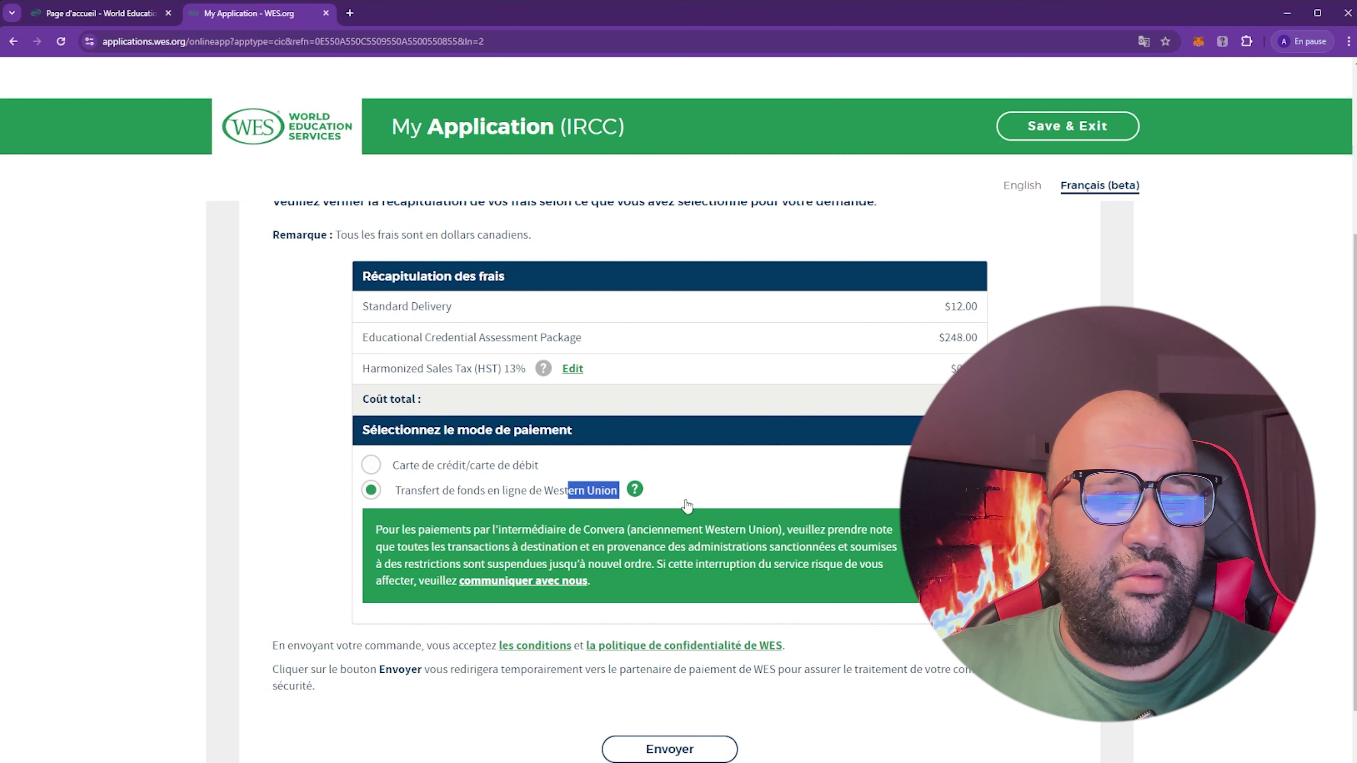
pyautogui.click(728, 488)
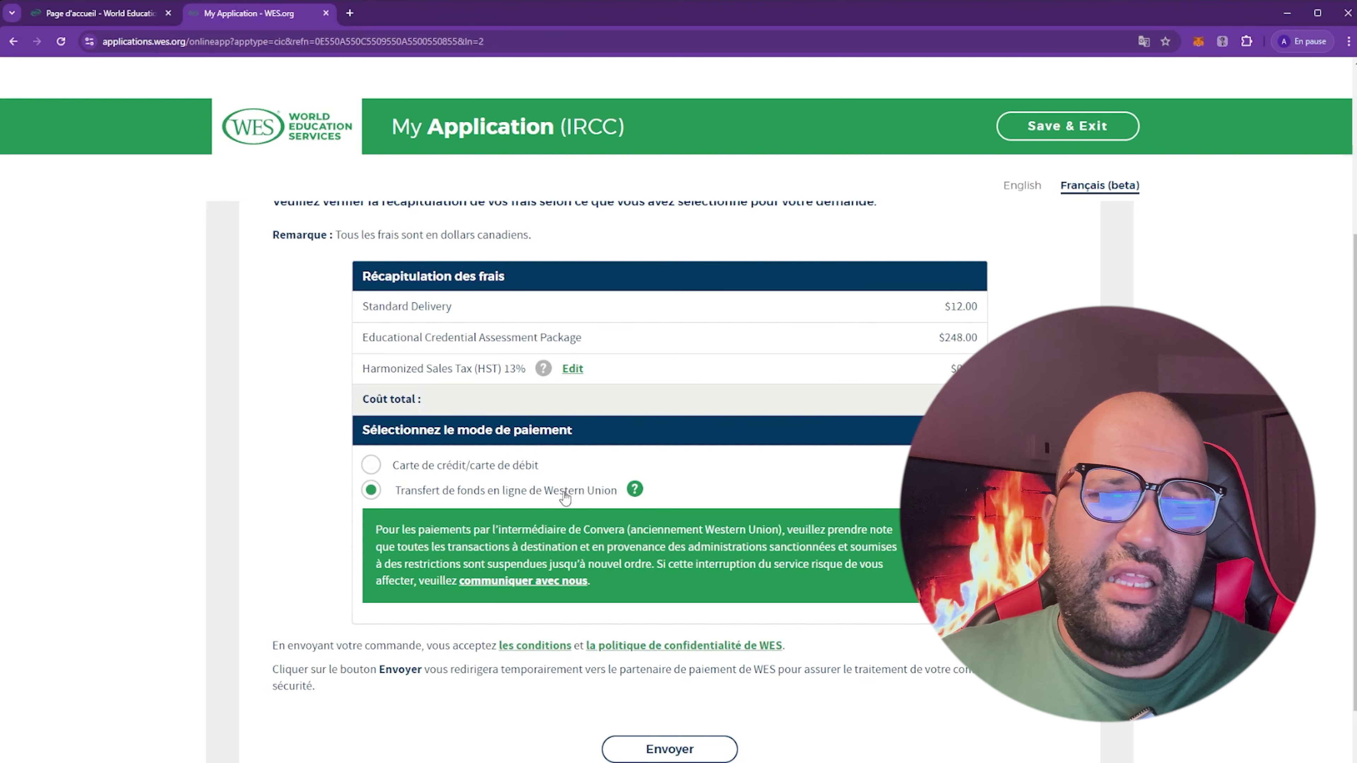
# Step: Settle on credit/debit card payment and review the $260.00 fee summary
pyautogui.click(371, 467)
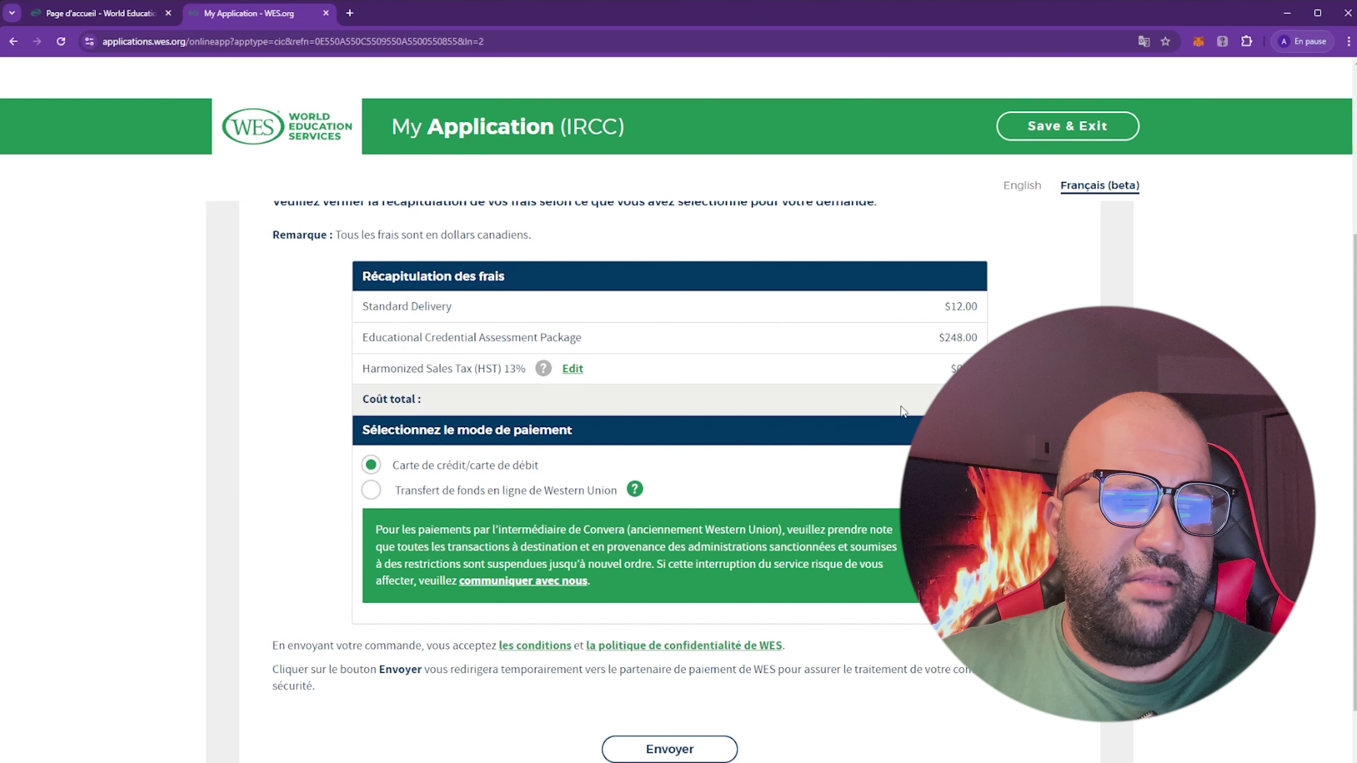
pyautogui.scroll(2, 902, 411)
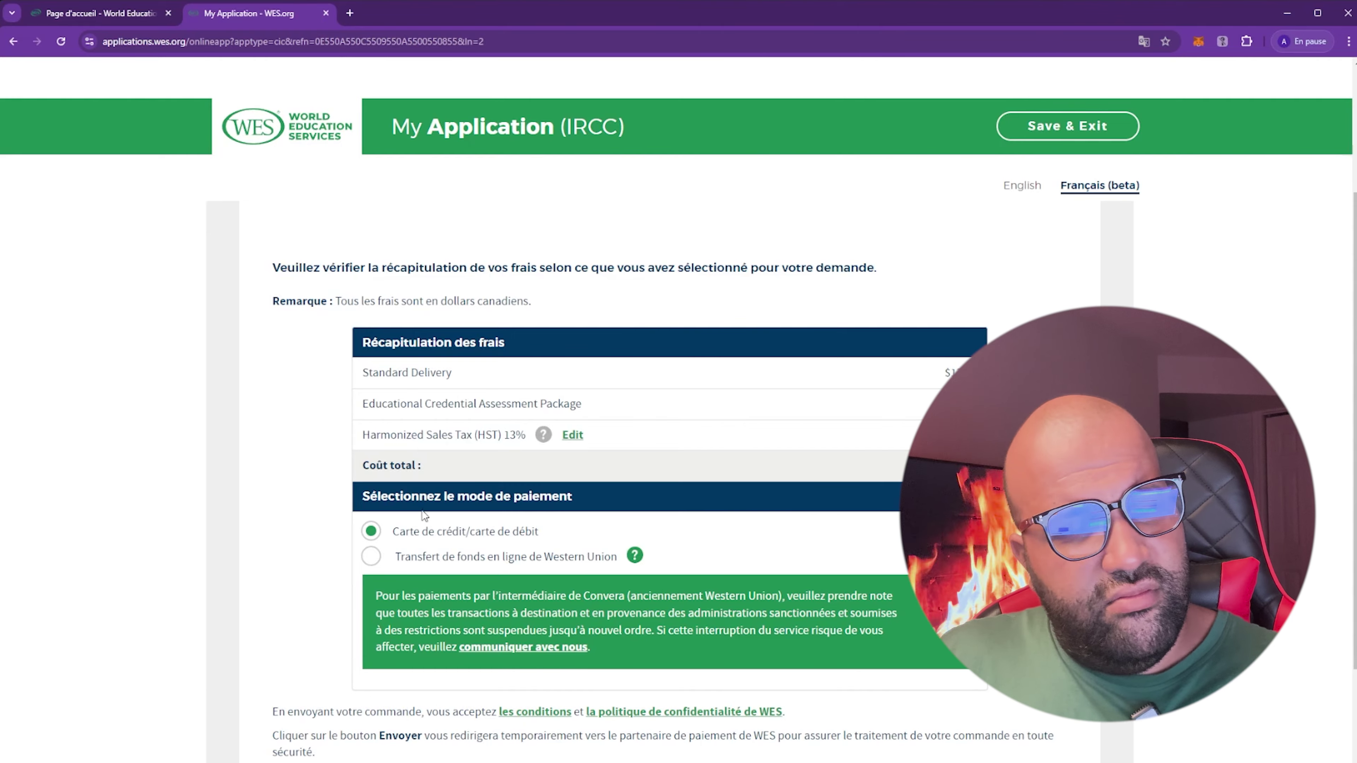
pyautogui.scroll(-3, 424, 515)
pyautogui.scroll(1, 439, 476)
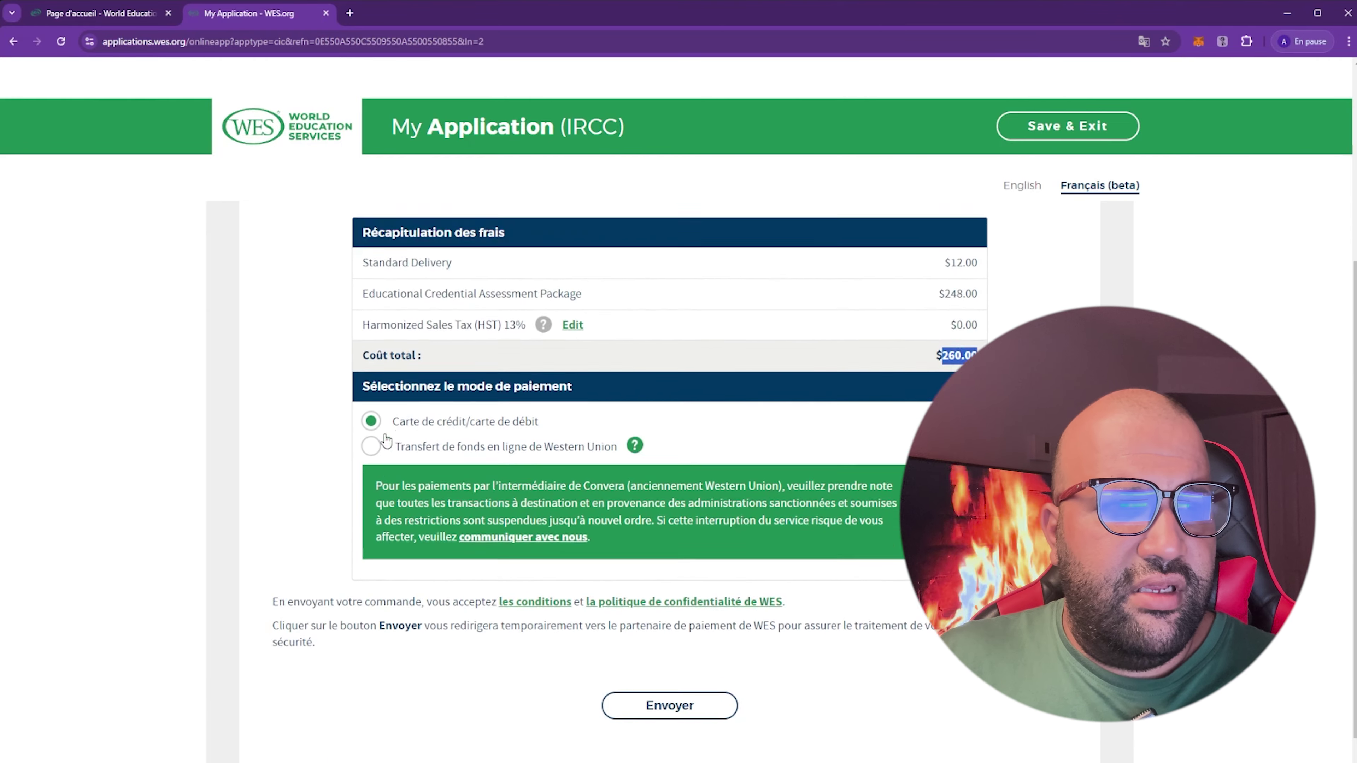
pyautogui.scroll(5, 387, 441)
pyautogui.scroll(-7, 387, 441)
pyautogui.scroll(7, 691, 706)
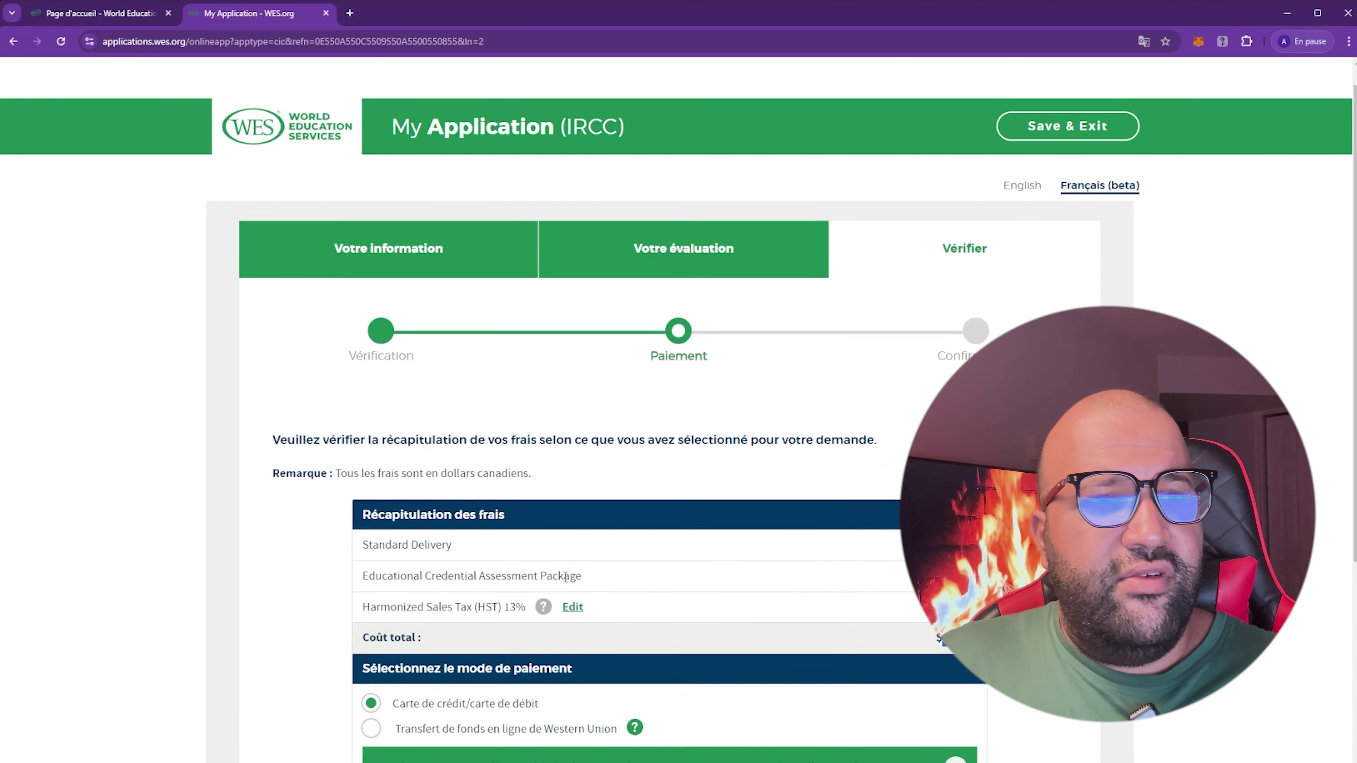
pyautogui.scroll(1, 577, 572)
# Step: Revisit the Votre information and Votre évaluation steps to check their details
pyautogui.click(463, 294)
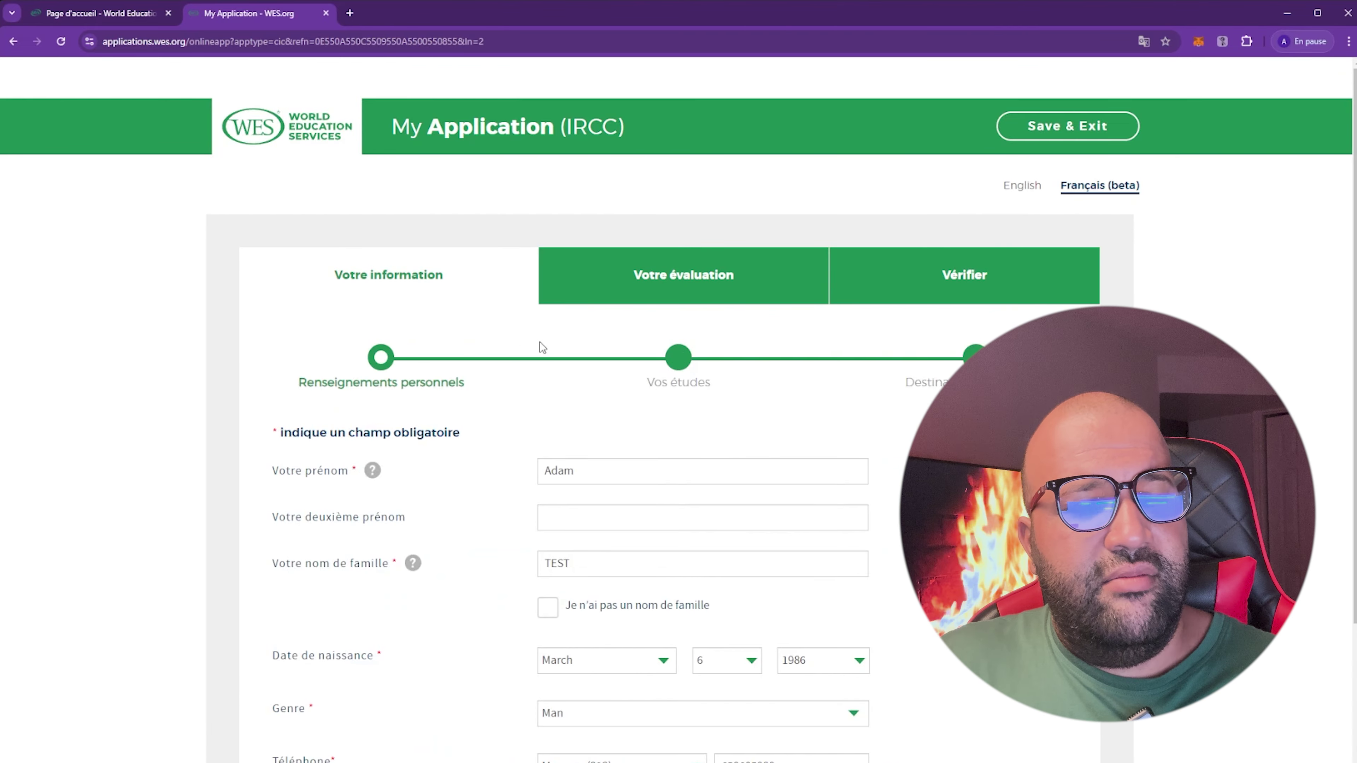
pyautogui.scroll(-4, 655, 397)
pyautogui.scroll(4, 690, 428)
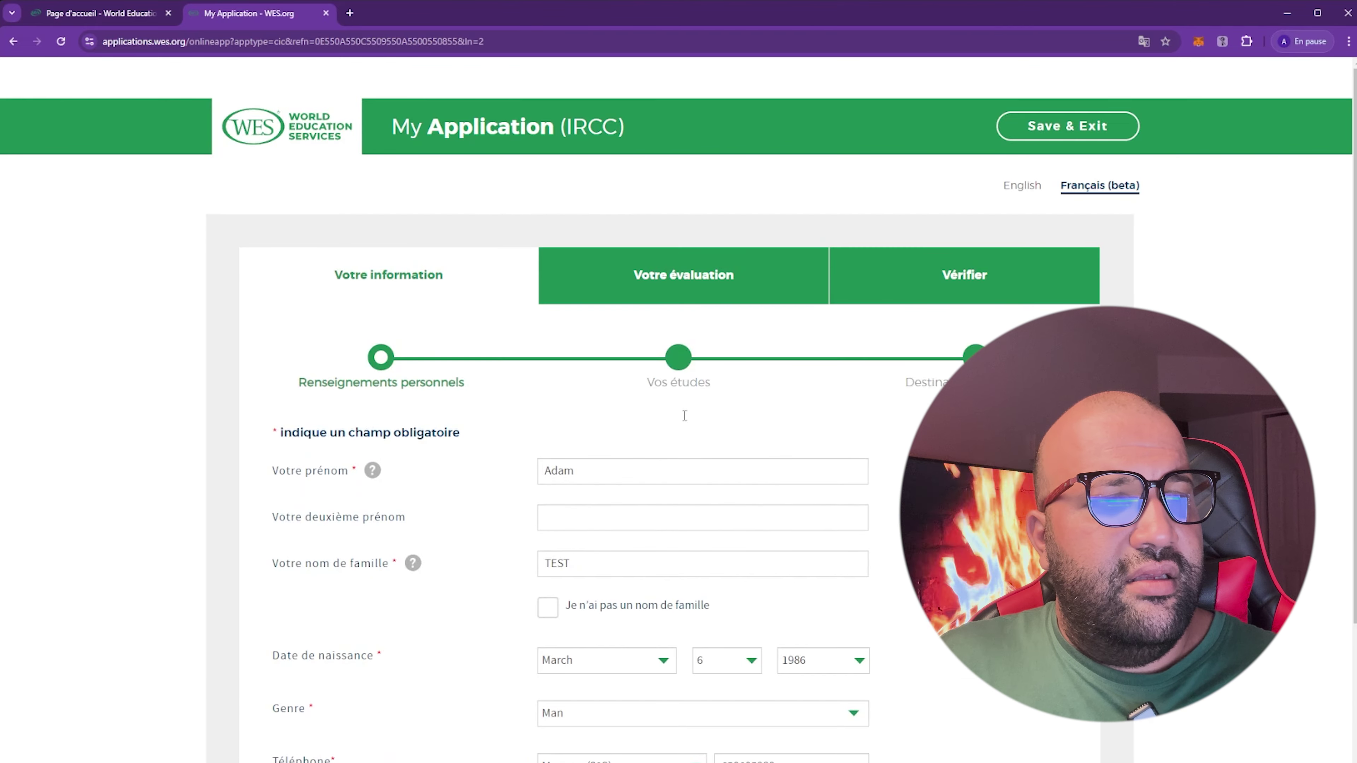
pyautogui.click(648, 298)
pyautogui.scroll(-5, 731, 376)
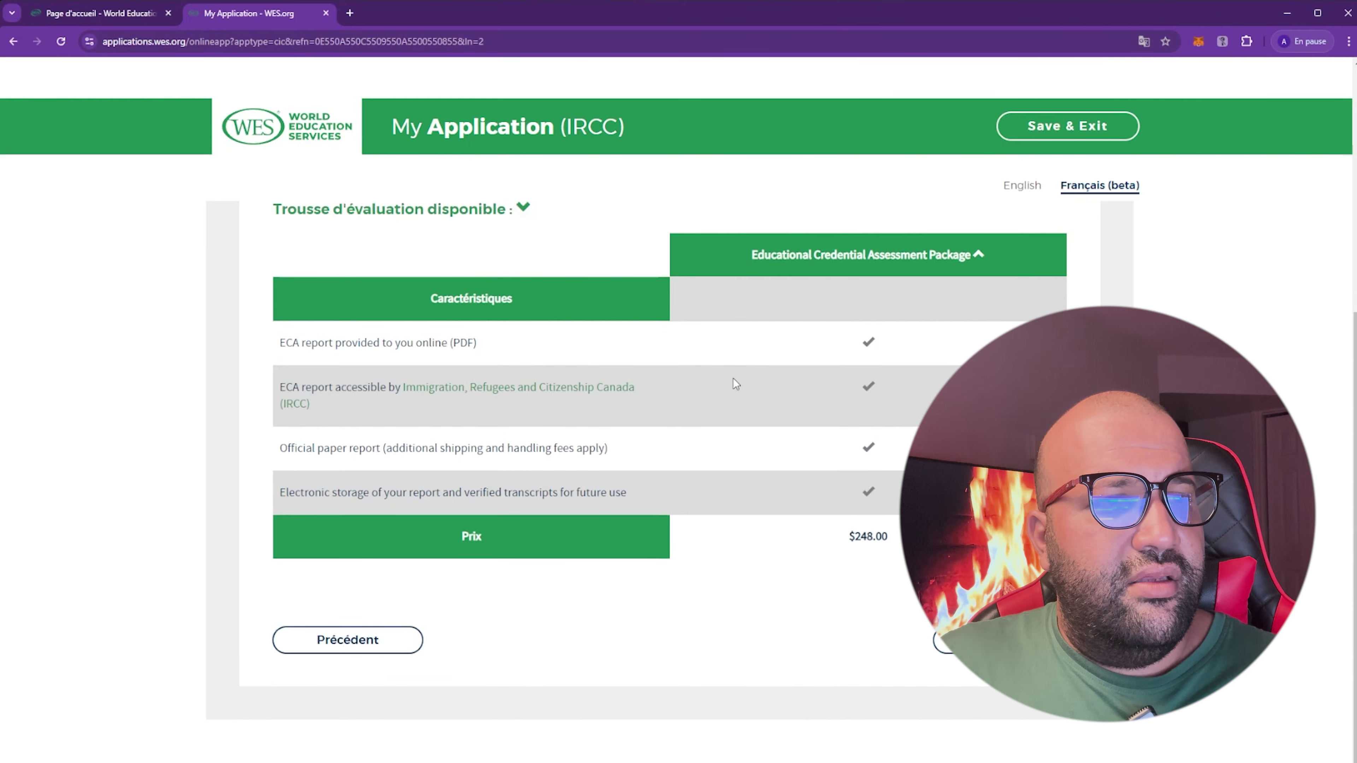
pyautogui.scroll(6, 735, 381)
# Step: Return to the Vérifier step and read through the profile, purpose and diploma summary
pyautogui.click(1007, 297)
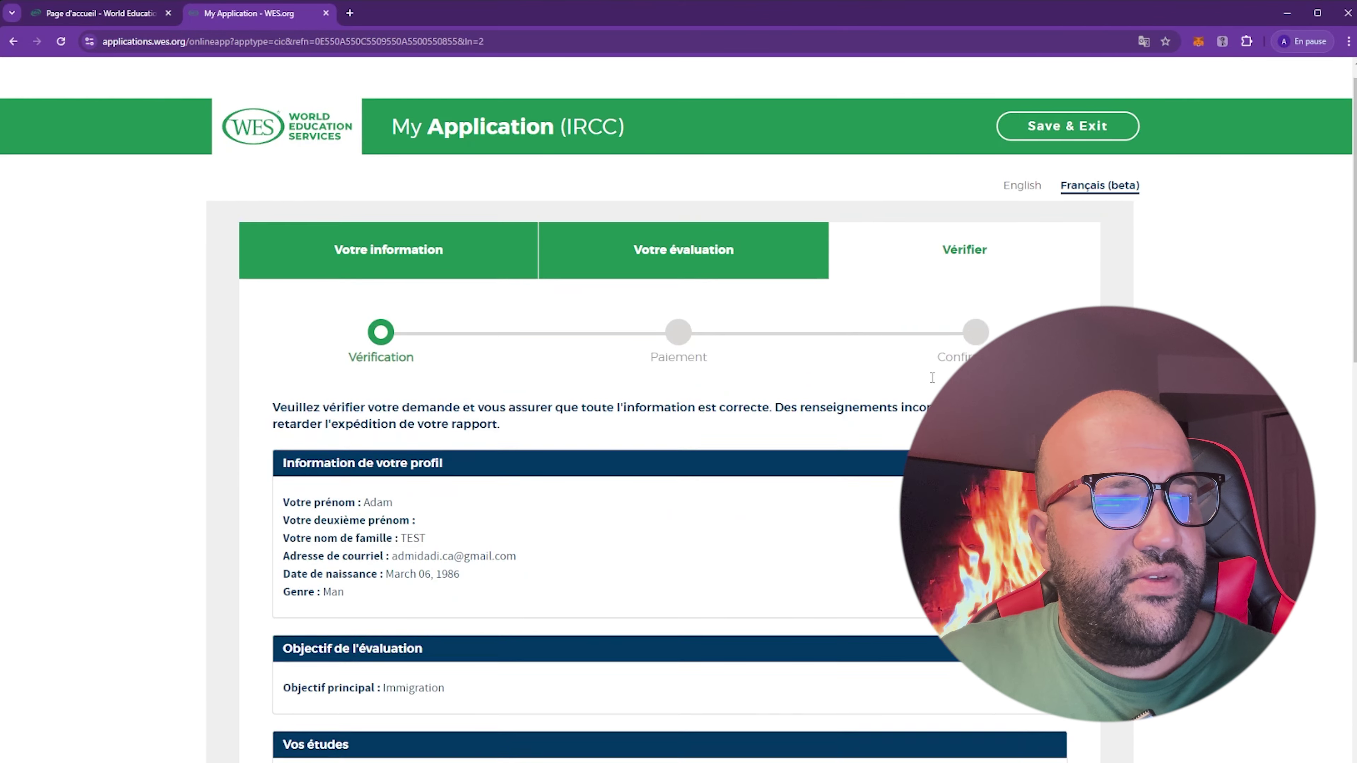
pyautogui.scroll(-5, 930, 385)
pyautogui.scroll(5, 924, 397)
pyautogui.scroll(-8, 812, 427)
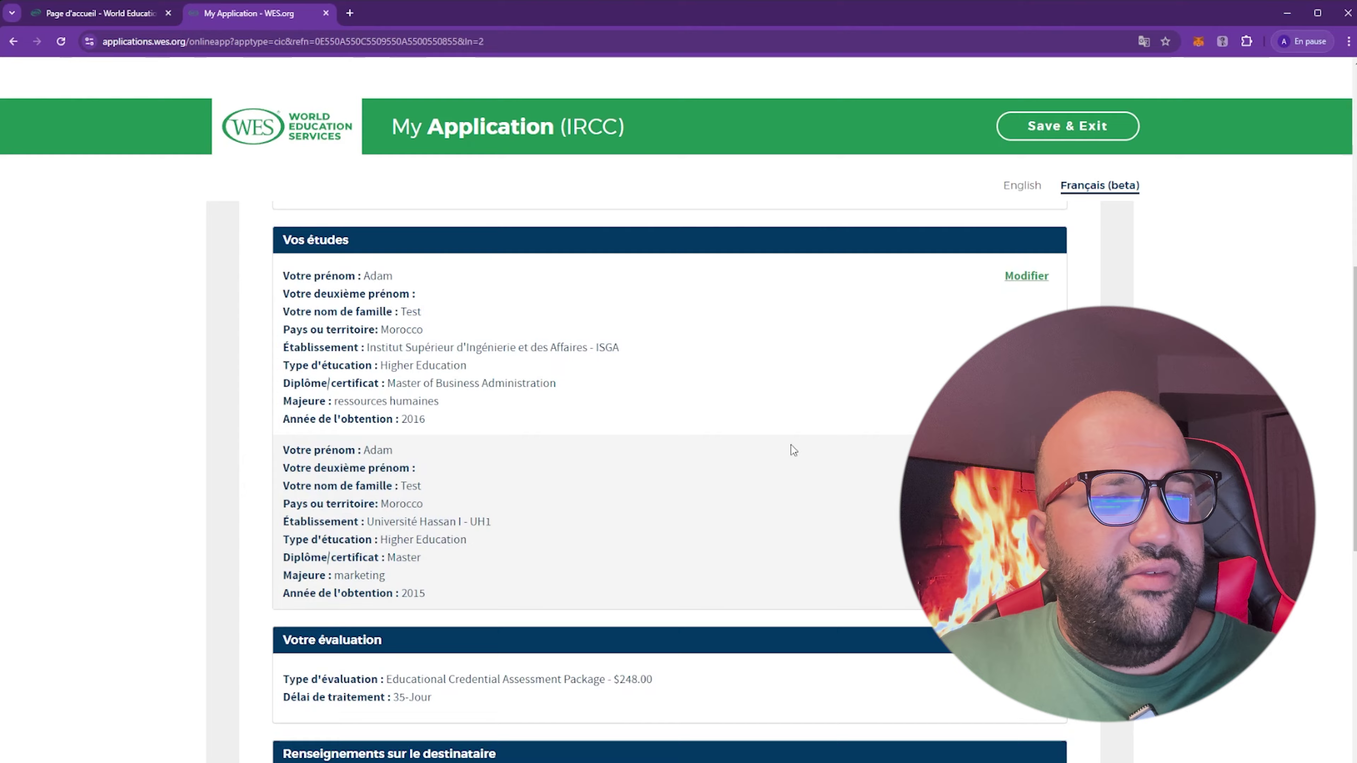
pyautogui.scroll(-10, 791, 446)
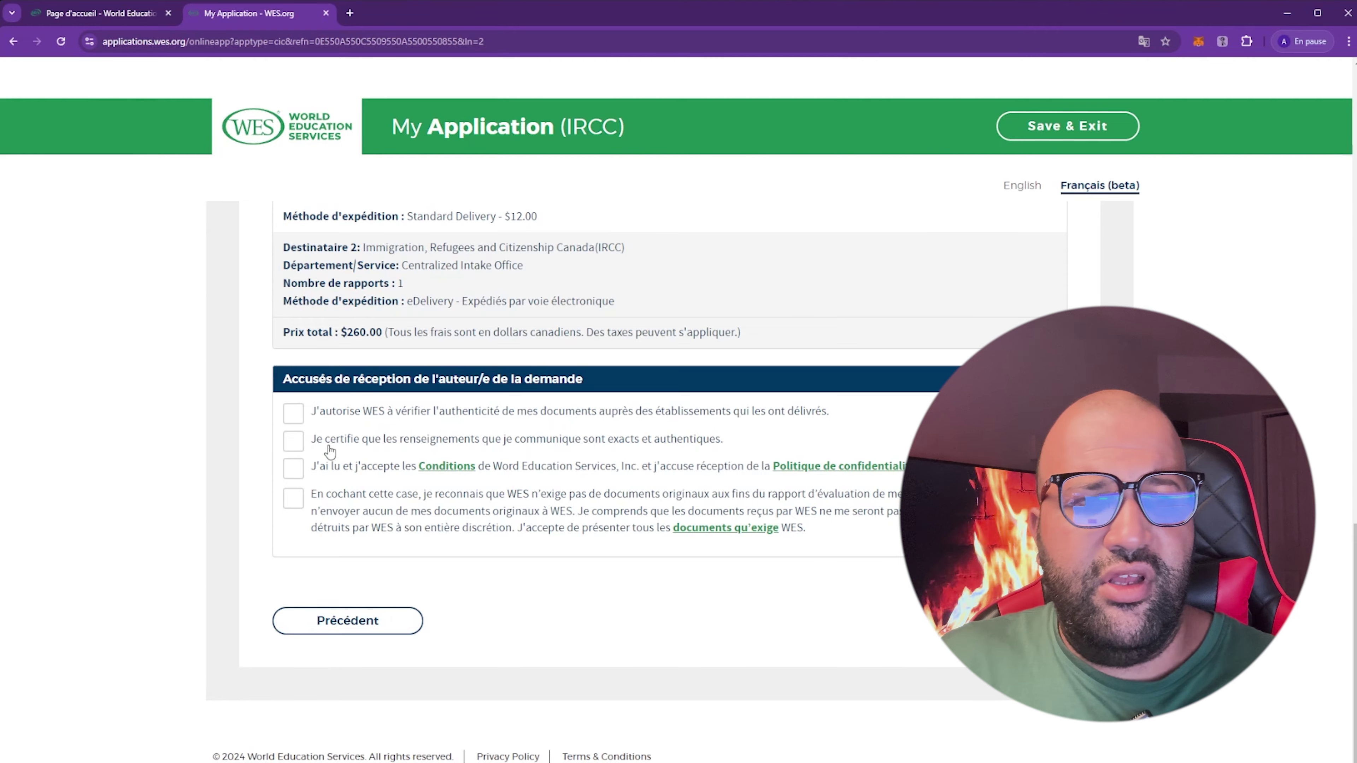
pyautogui.scroll(7, 651, 456)
pyautogui.scroll(10, 650, 456)
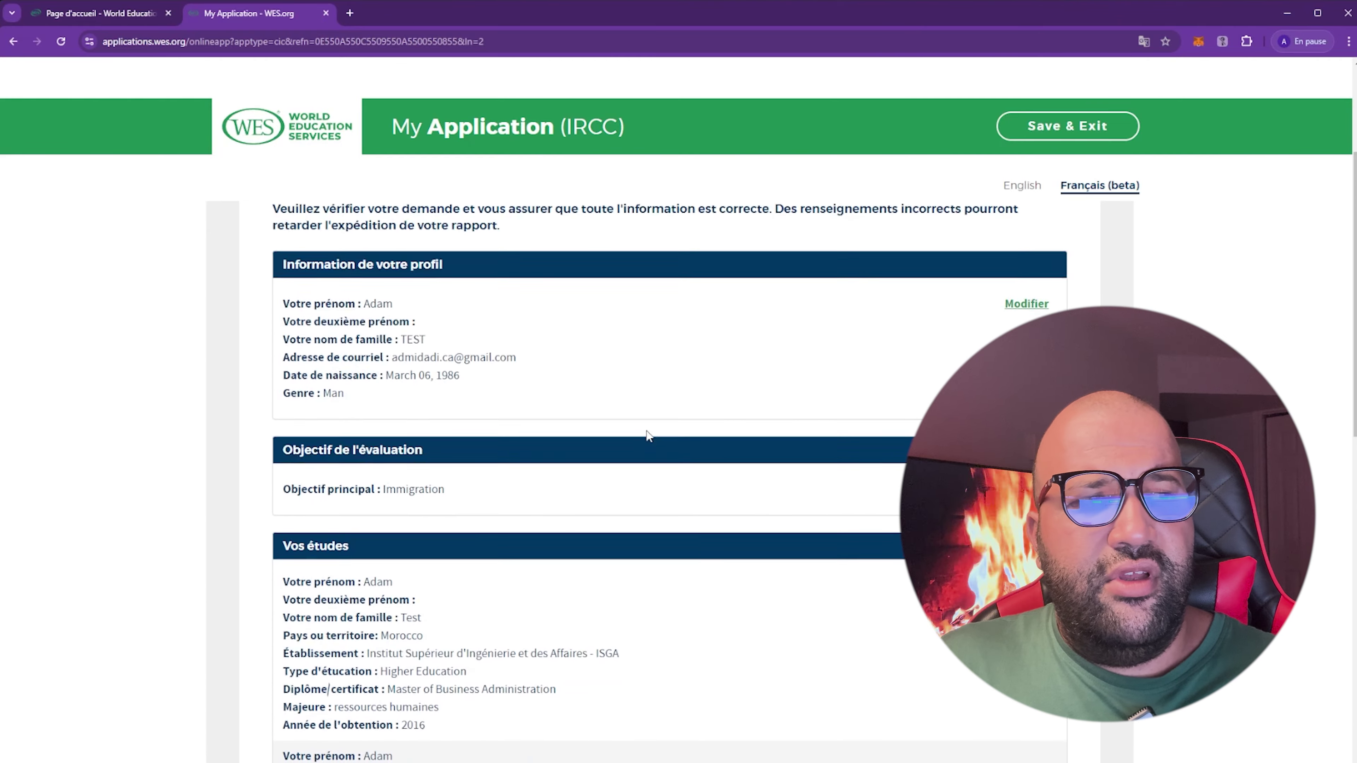
# Step: Open the Required Documents Checklist and read the transcript, degree certificate and mailing instructions
pyautogui.click(646, 280)
pyautogui.scroll(-6, 848, 486)
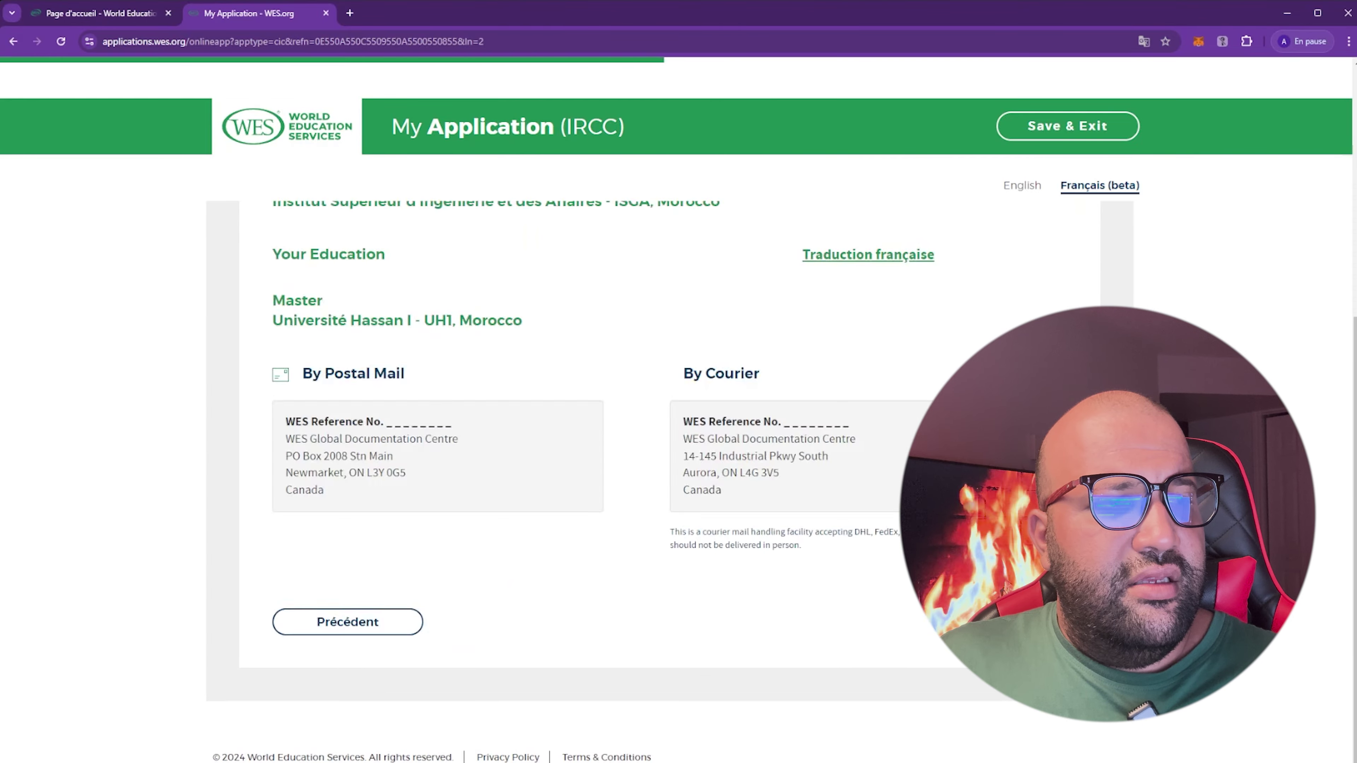
pyautogui.scroll(-15, 657, 481)
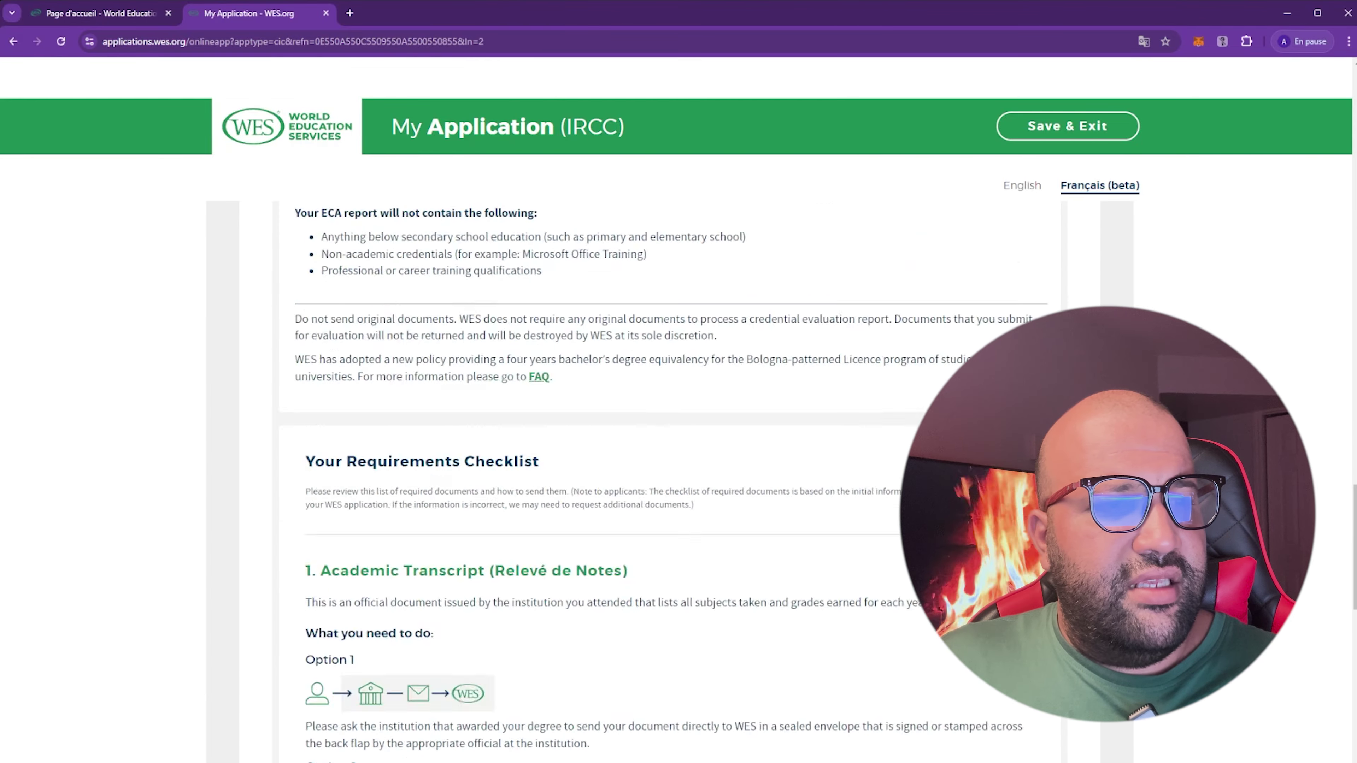
pyautogui.scroll(6, 941, 649)
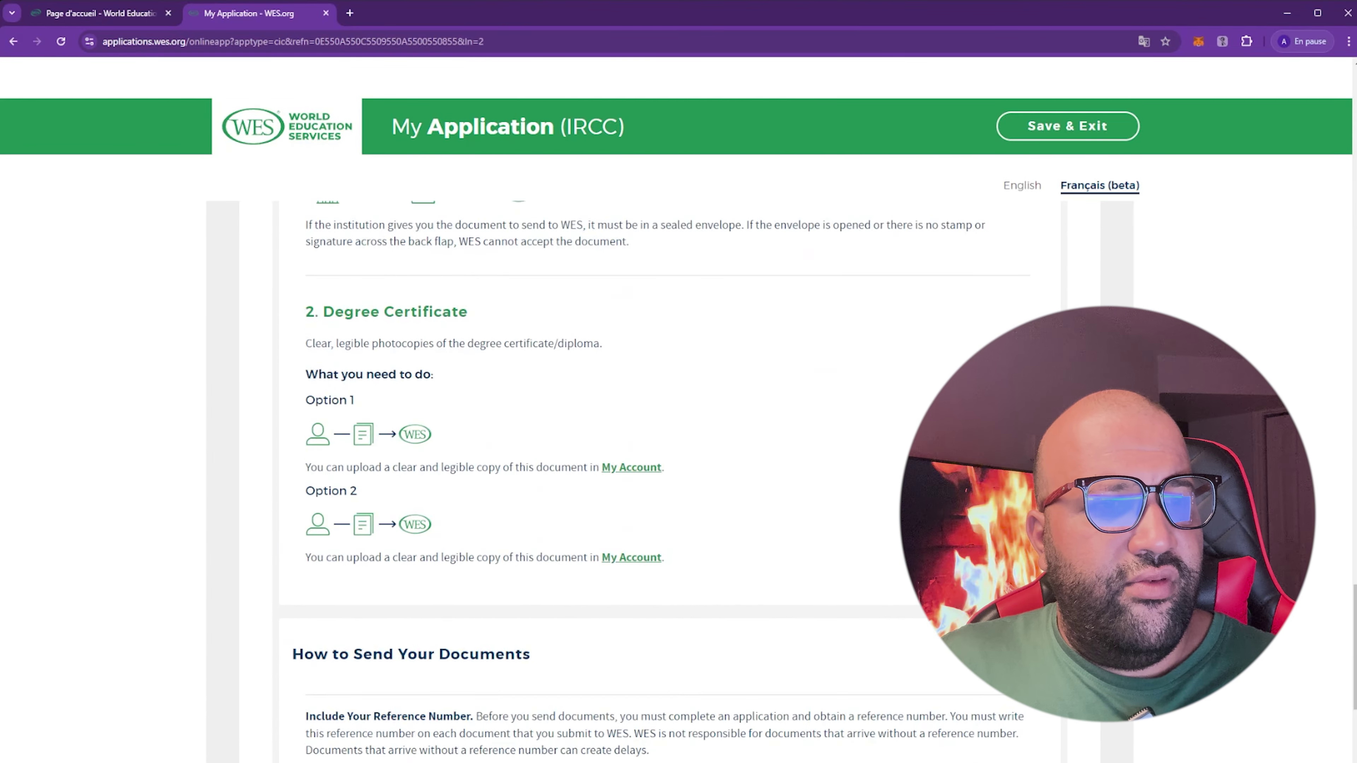
pyautogui.scroll(6, 408, 450)
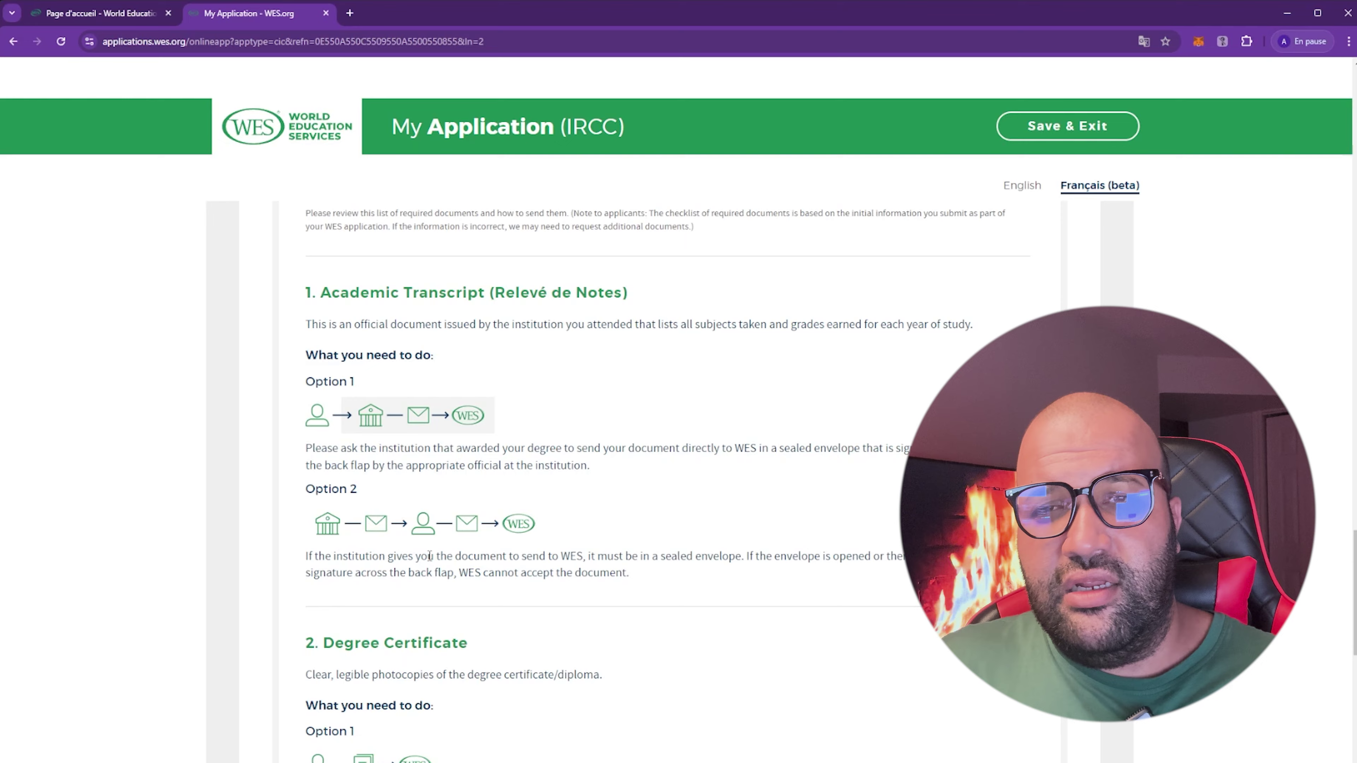
pyautogui.scroll(1, 431, 554)
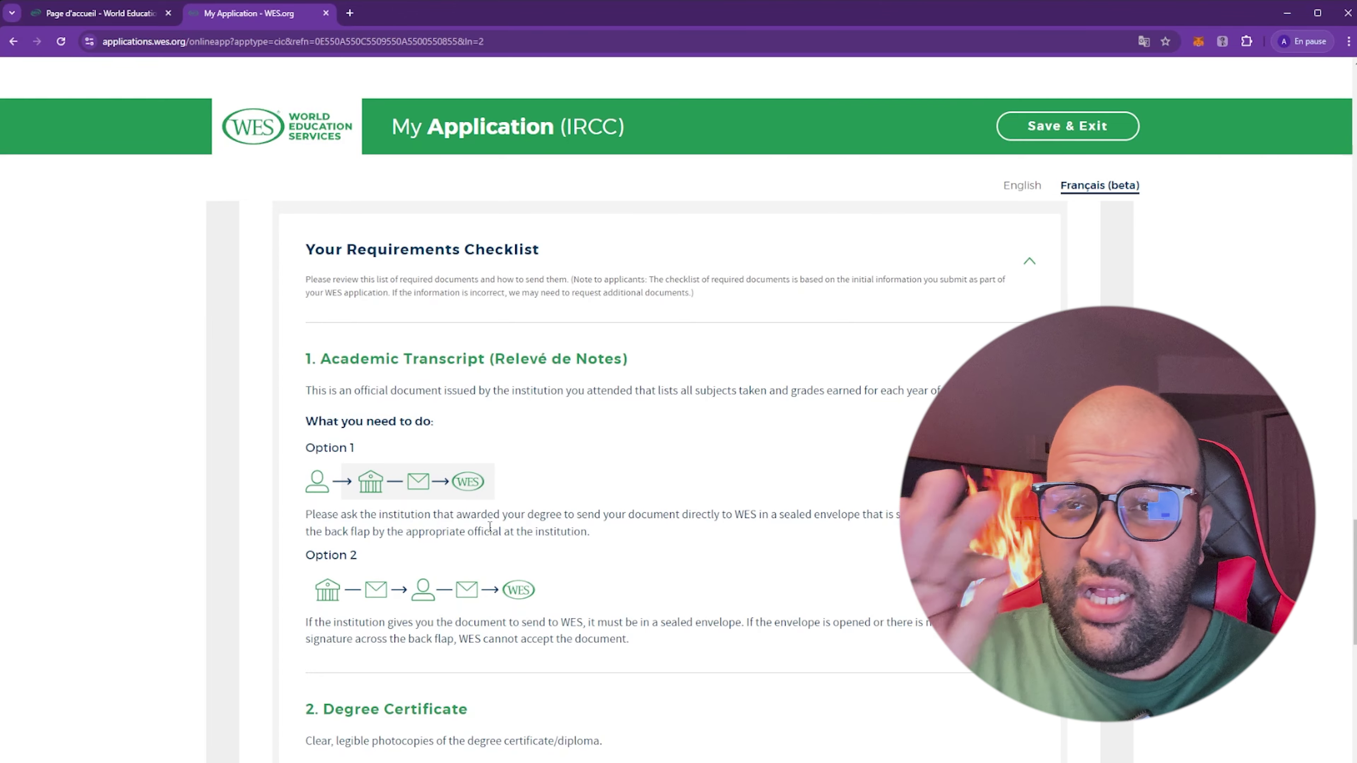
pyautogui.scroll(-1, 489, 526)
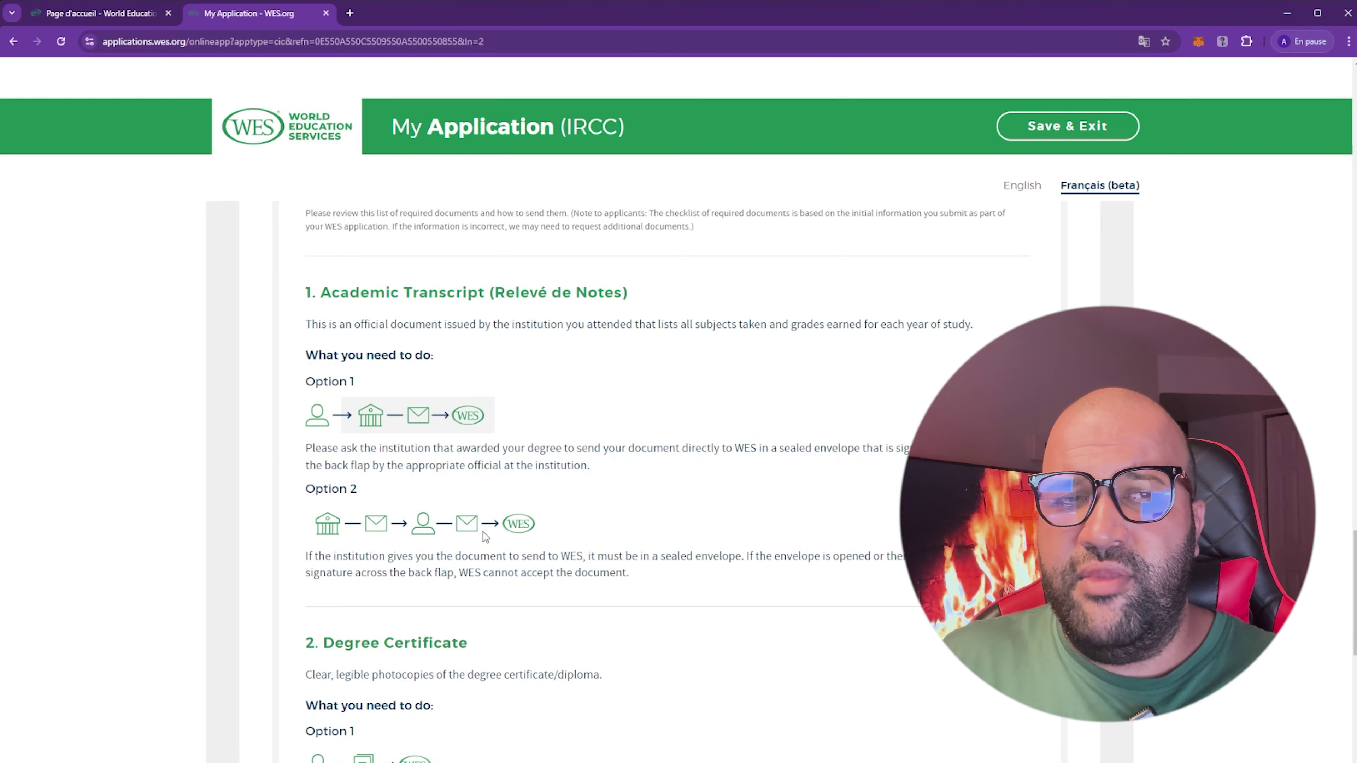
pyautogui.scroll(-1, 486, 537)
pyautogui.scroll(1, 480, 544)
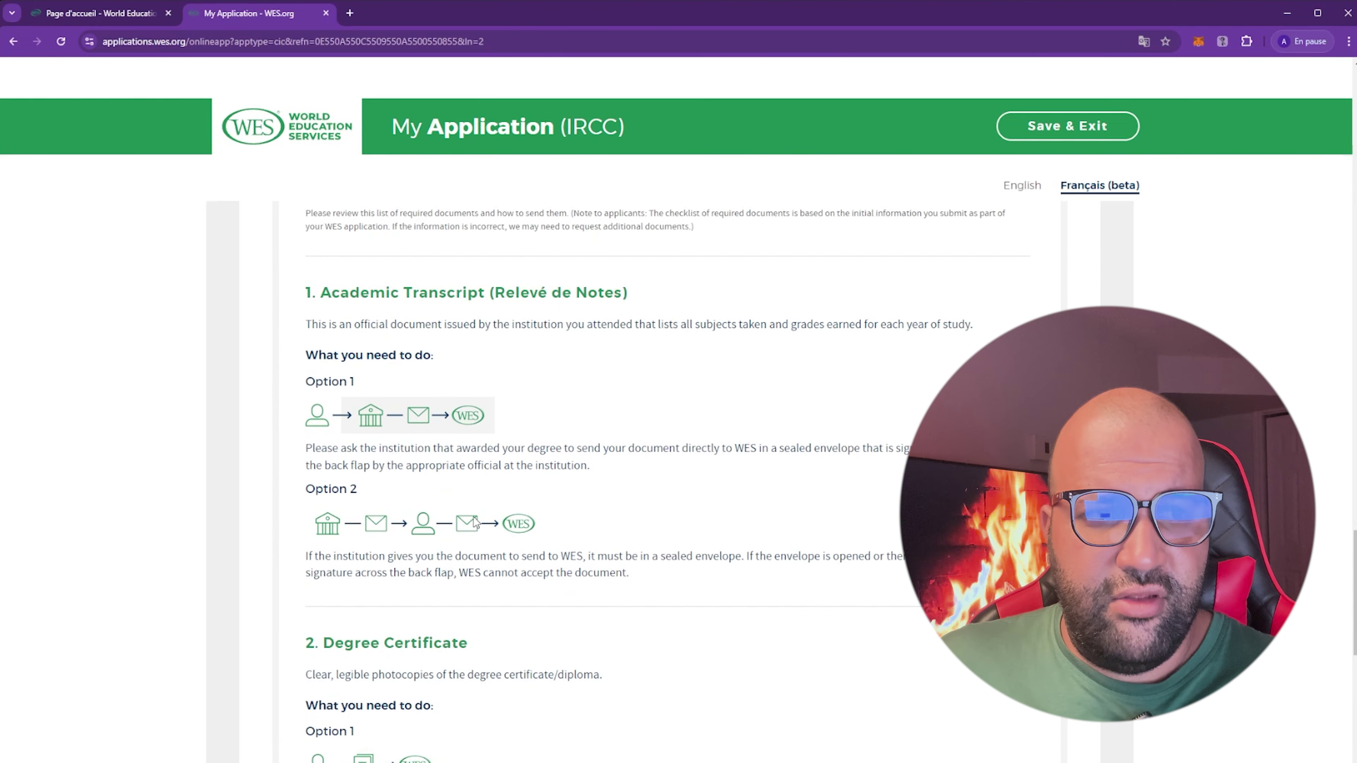
pyautogui.scroll(-2, 478, 538)
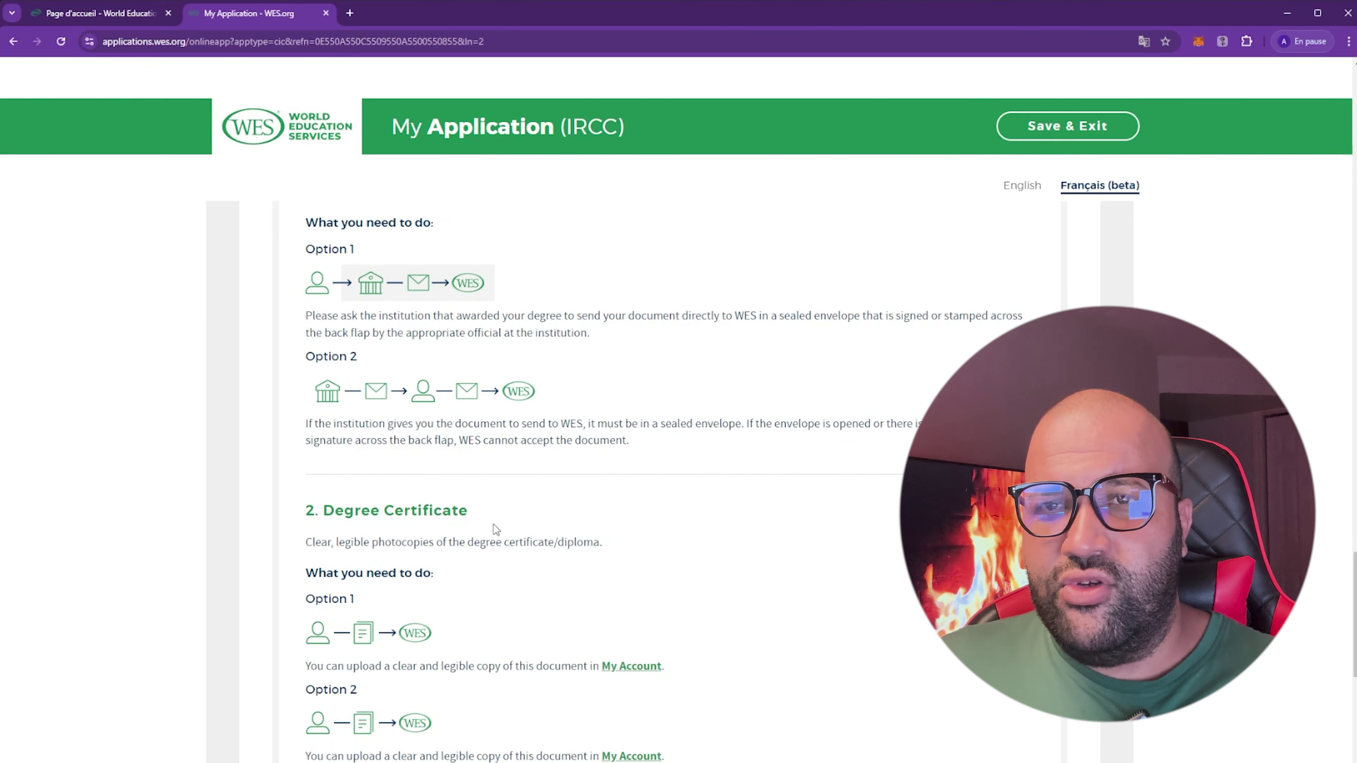
pyautogui.scroll(-2, 494, 529)
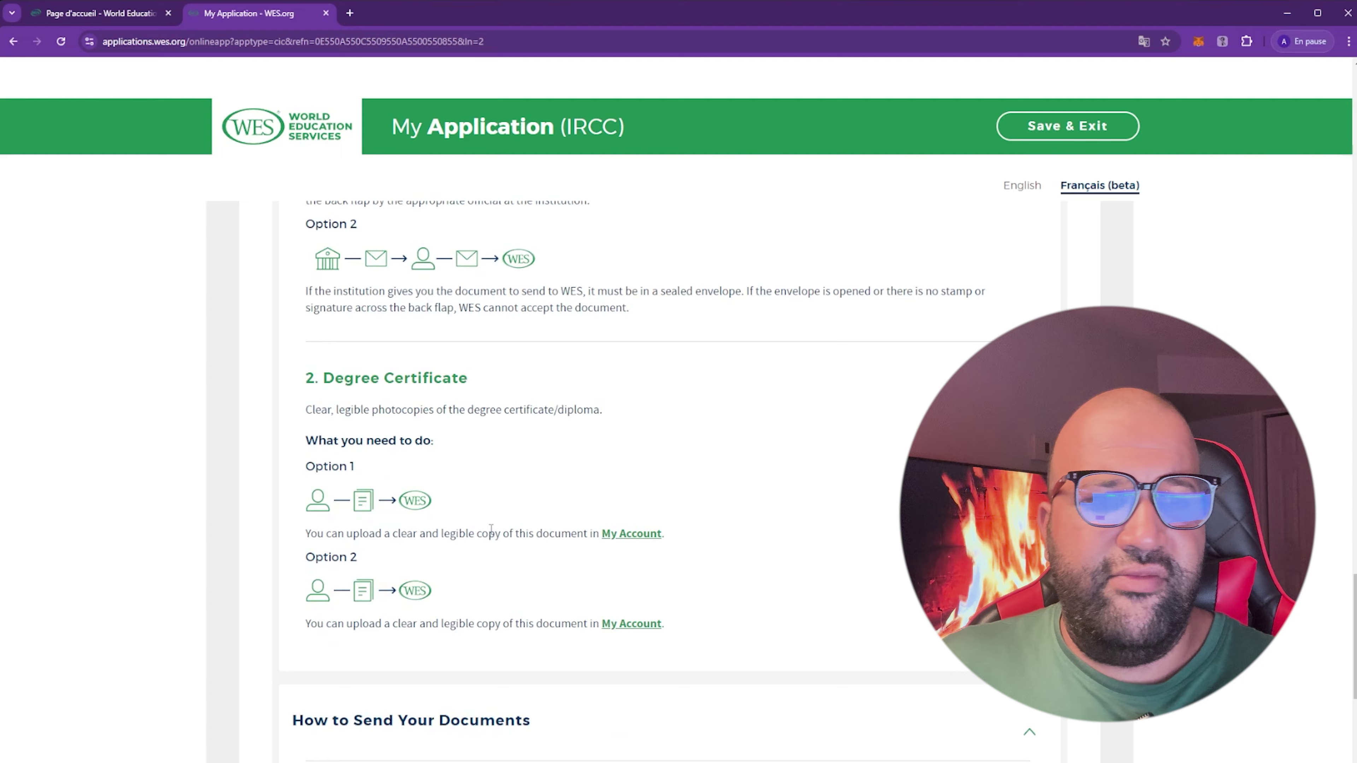
pyautogui.scroll(-9, 484, 535)
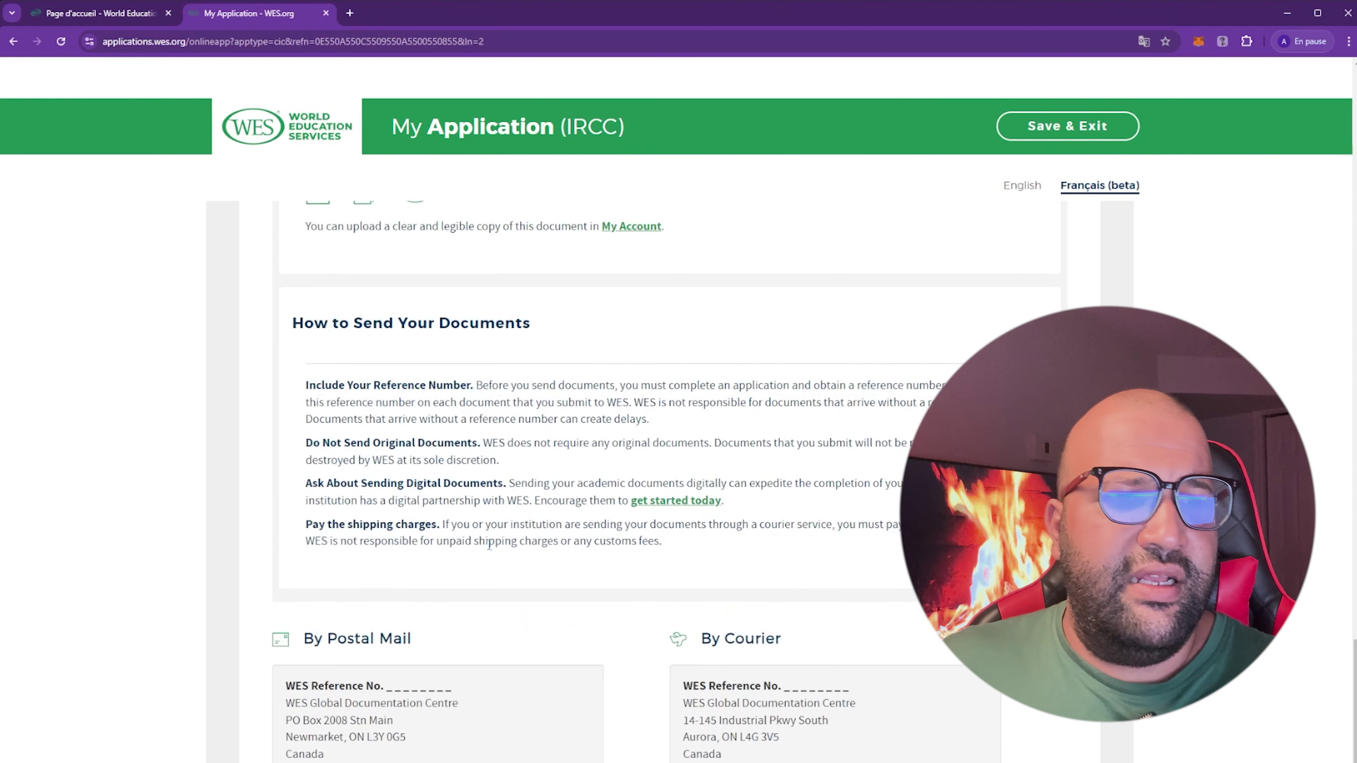
pyautogui.scroll(6, 494, 543)
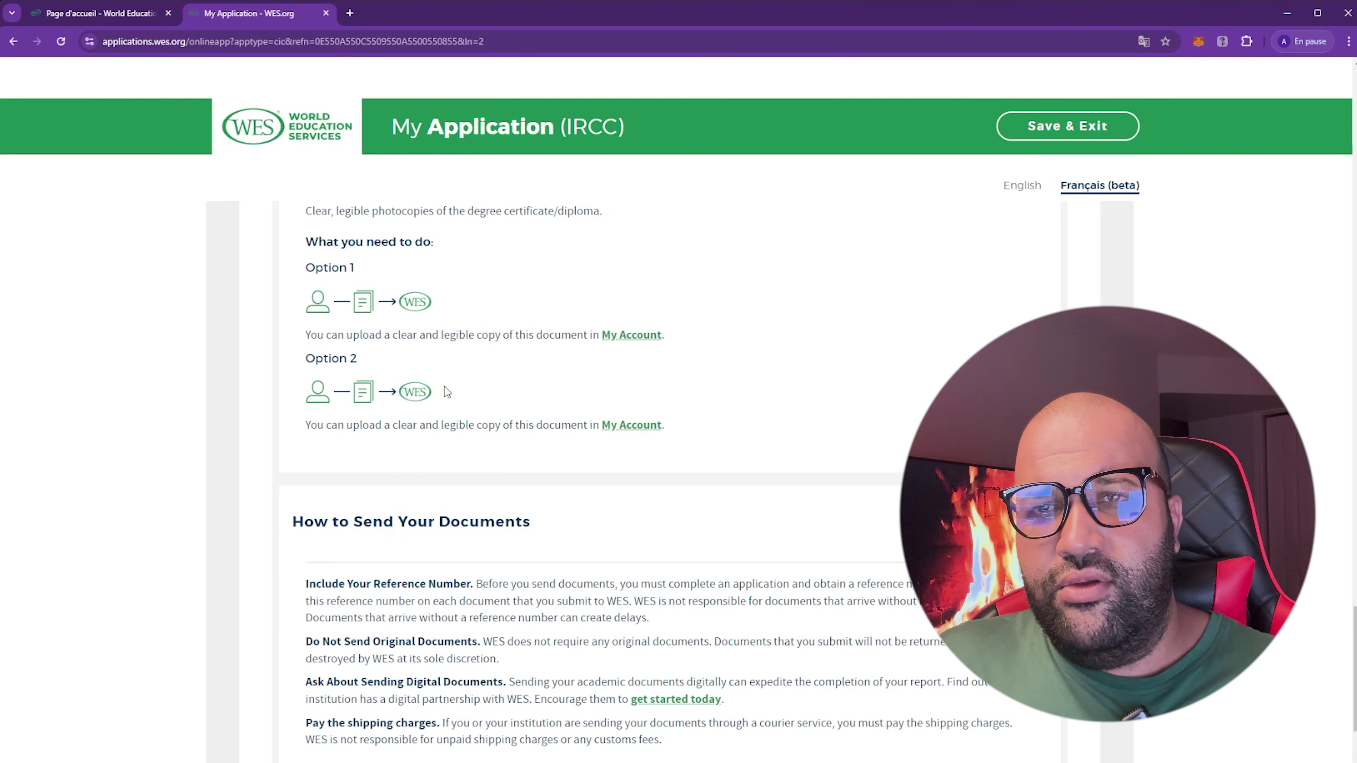
pyautogui.scroll(-6, 455, 423)
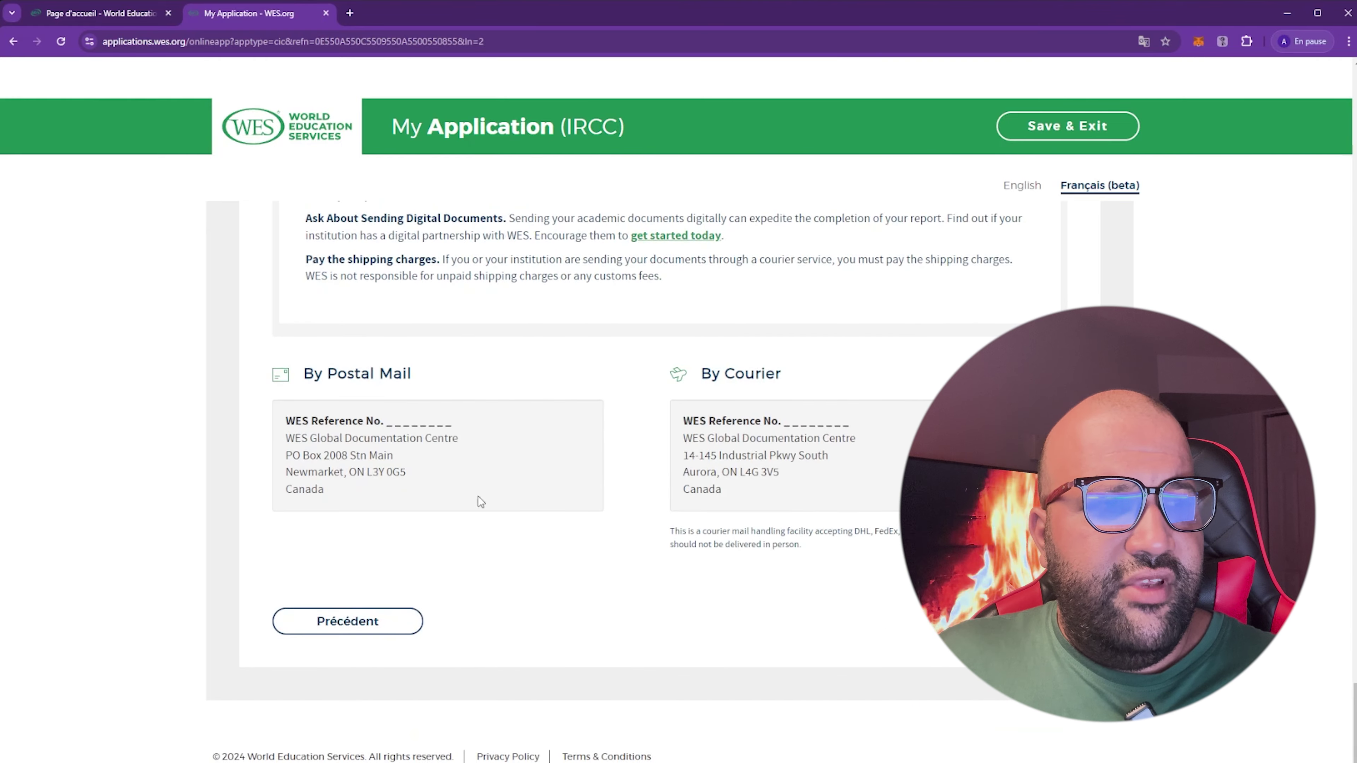
pyautogui.scroll(8, 478, 496)
pyautogui.scroll(8, 454, 447)
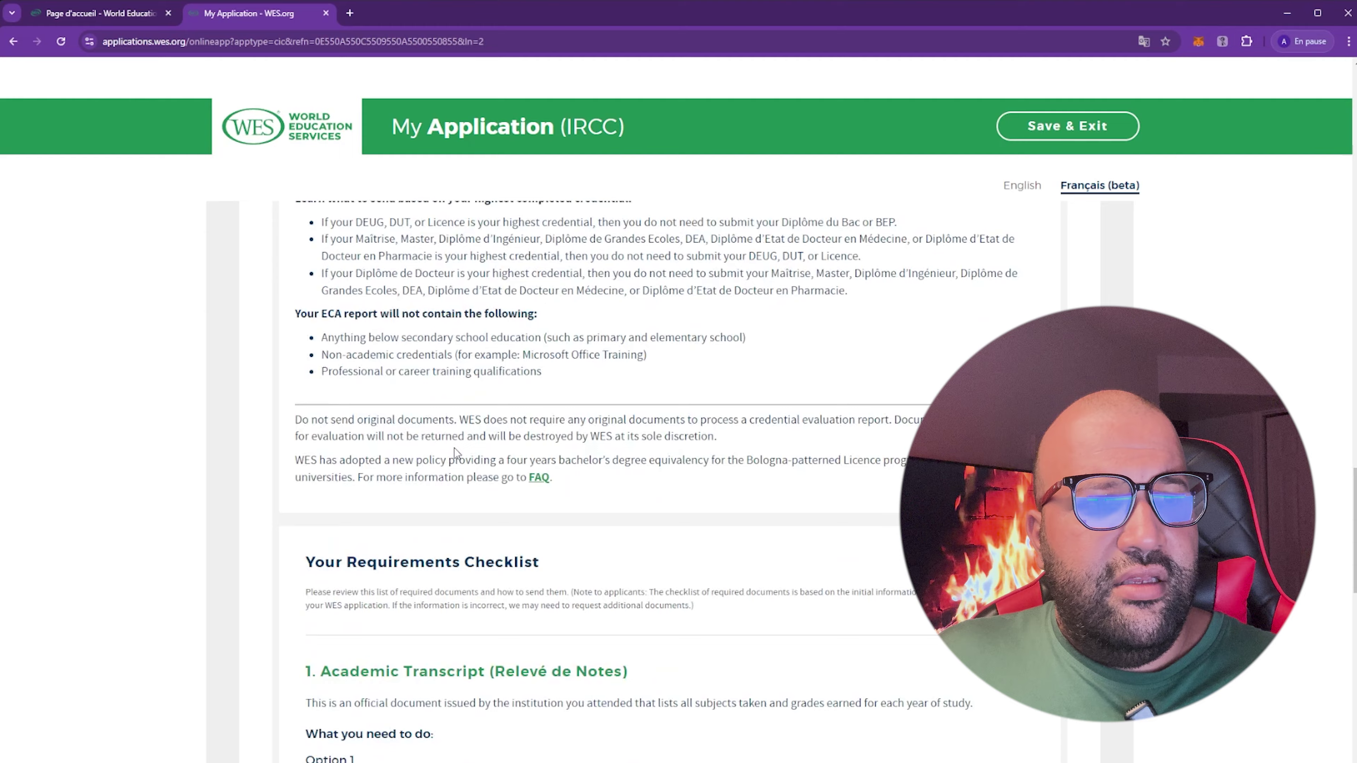
pyautogui.scroll(-12, 454, 447)
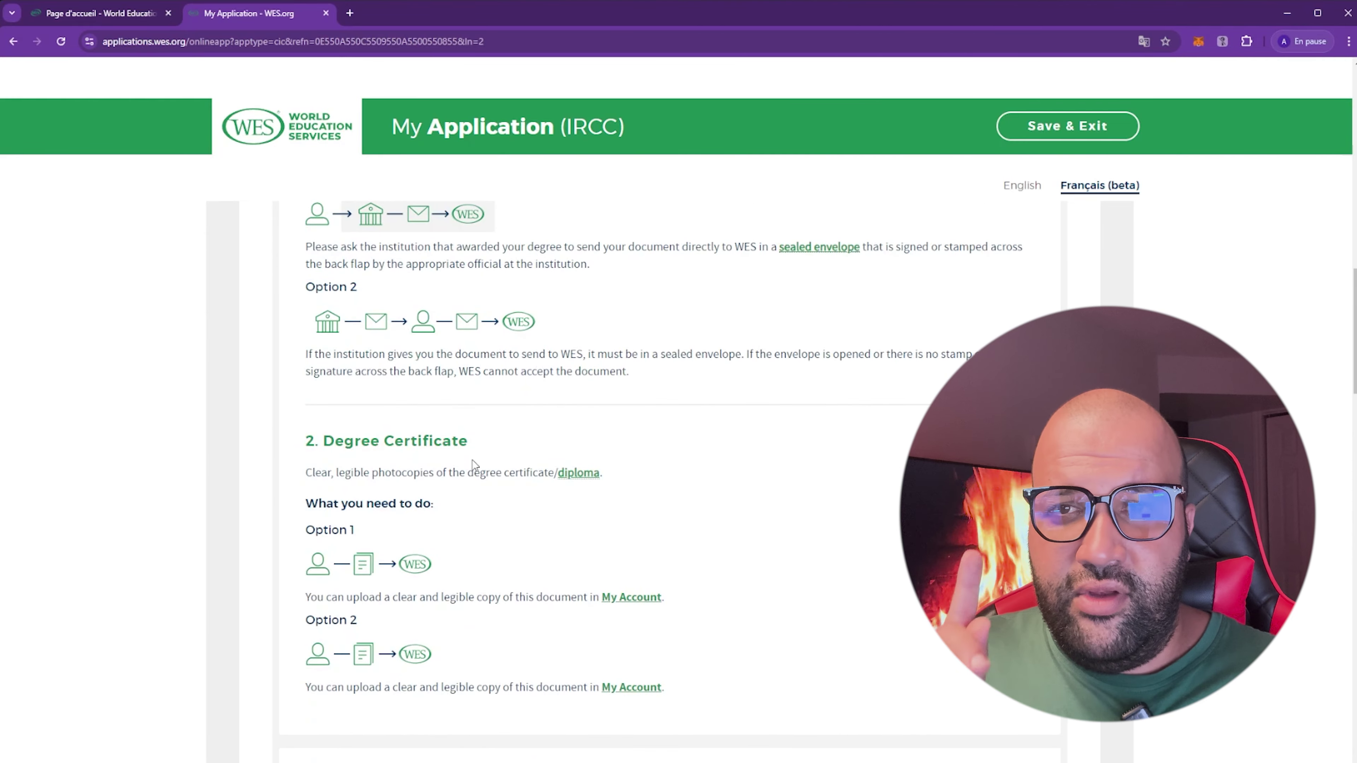